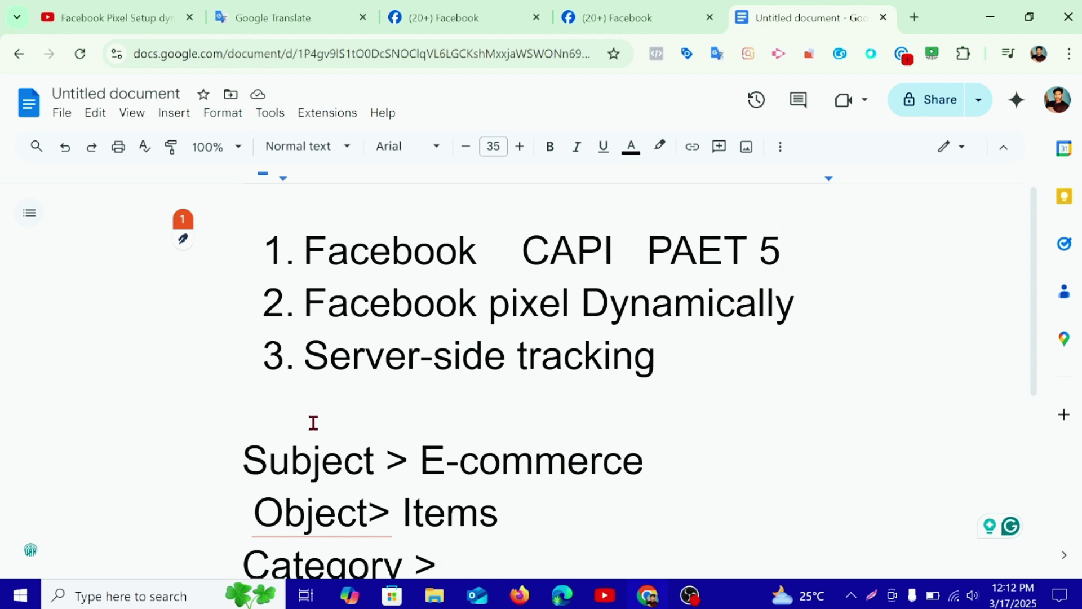
Step: Switch to the second Chrome profile and open Google Tag Manager through a web search for "google tag manager"
{"action": "left_click", "coordinate": [1039, 54]}
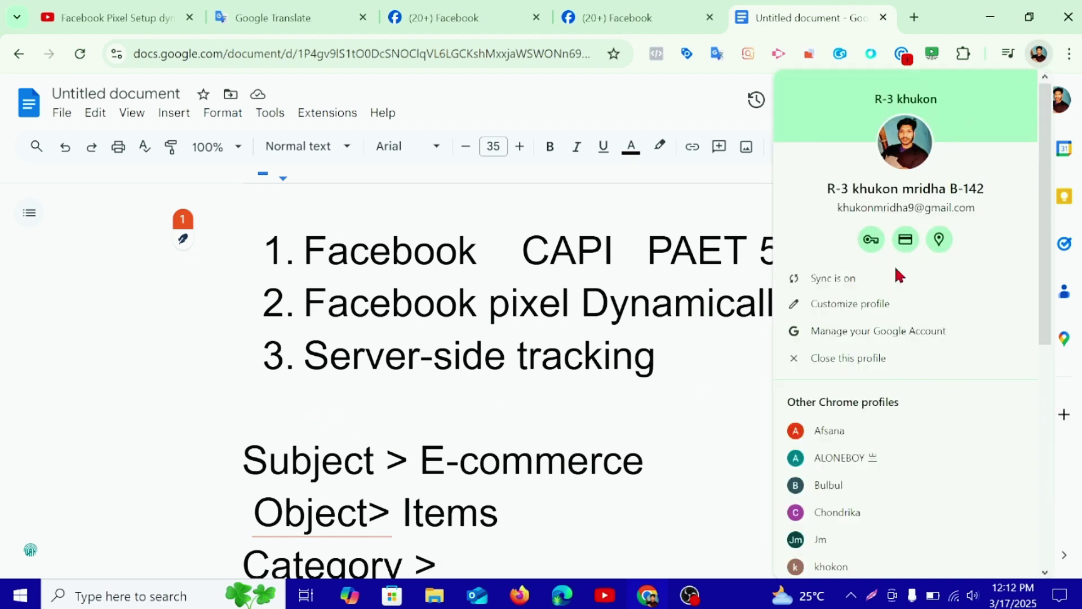
{"action": "left_click", "coordinate": [823, 409]}
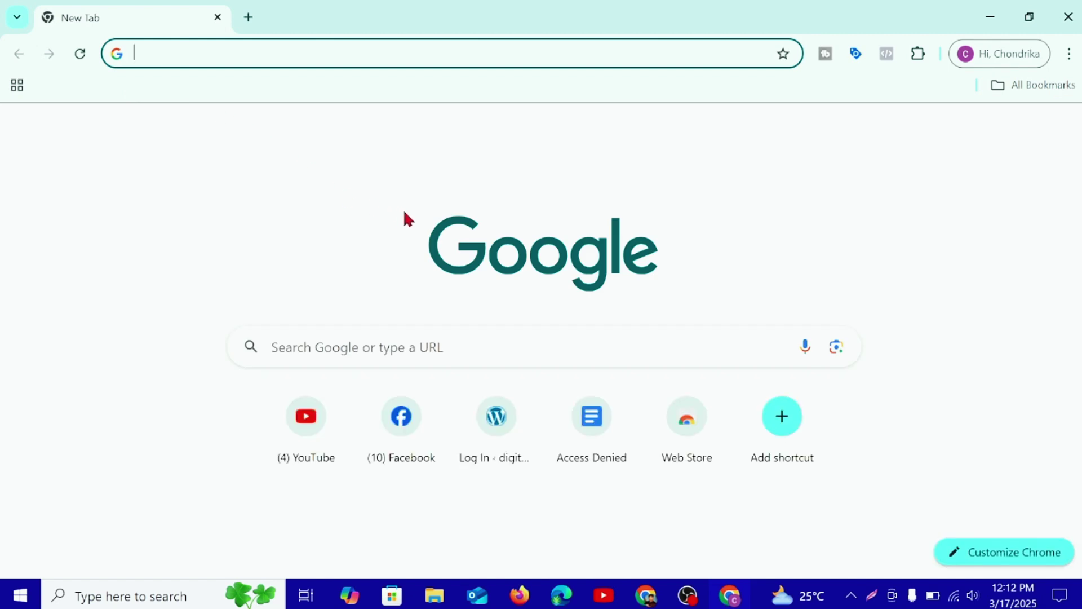
{"action": "left_click", "coordinate": [159, 51]}
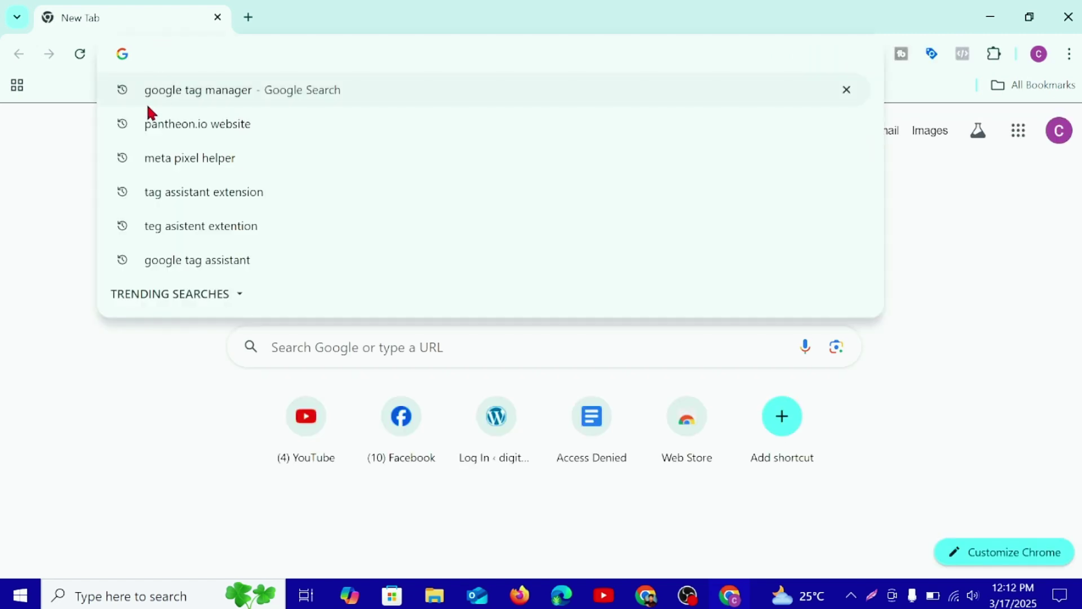
{"action": "left_click", "coordinate": [189, 97]}
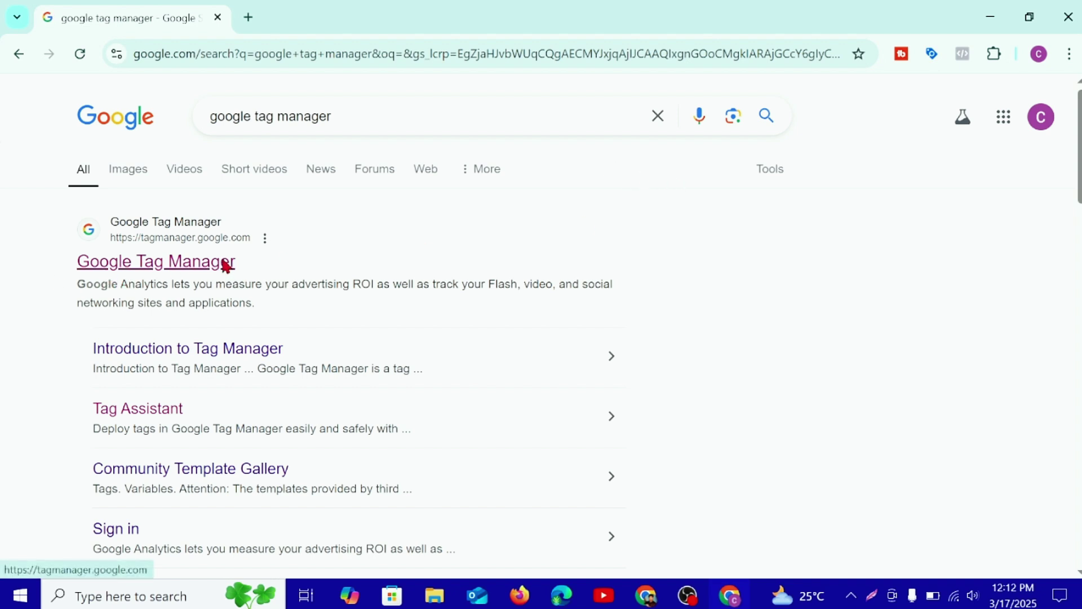
{"action": "left_click", "coordinate": [197, 273]}
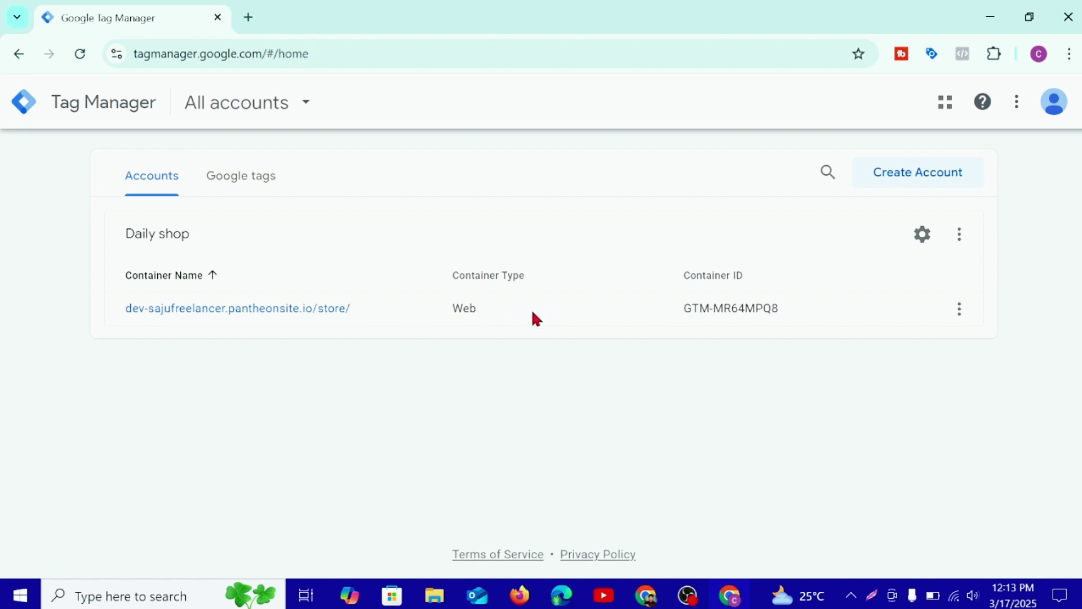
Step: Open the dev-sajufreelancer.pantheonsite.io/store/ container and connect its preview mode to the store site
{"action": "left_click", "coordinate": [428, 320]}
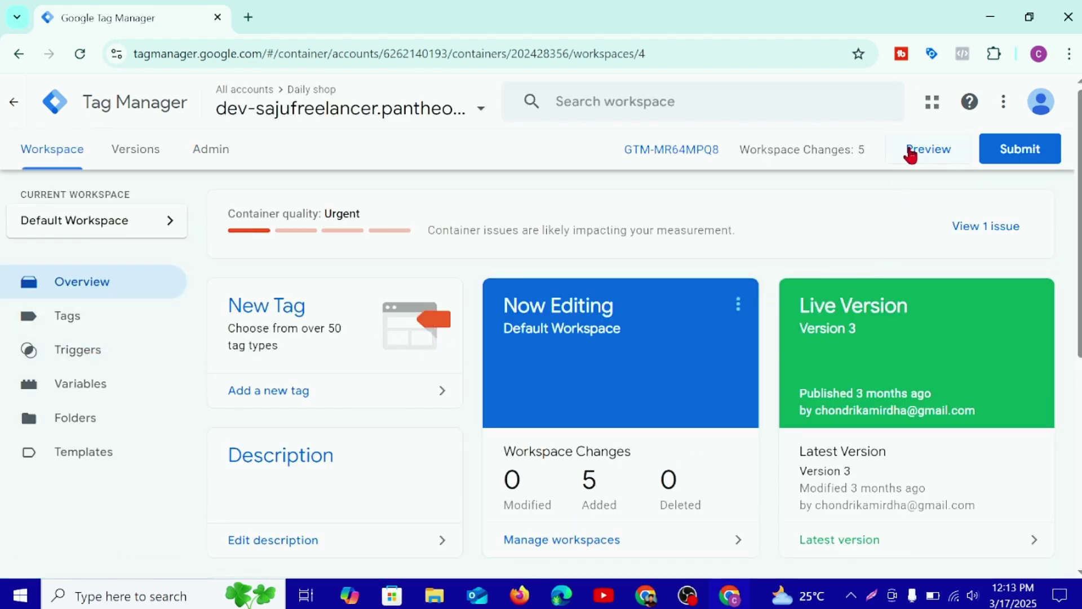
{"action": "left_click", "coordinate": [911, 153]}
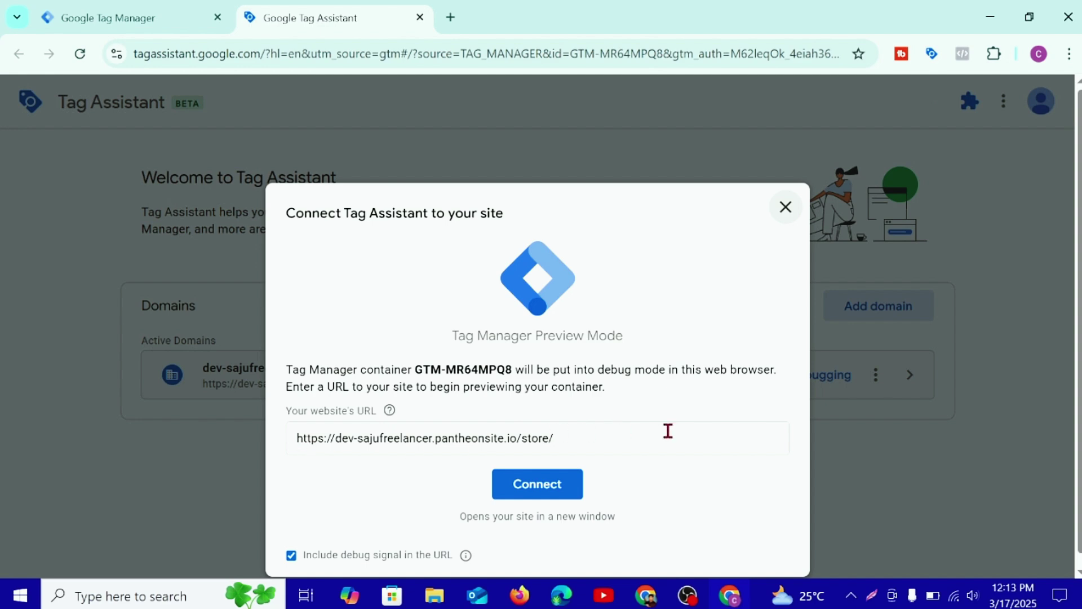
{"action": "left_click", "coordinate": [530, 490]}
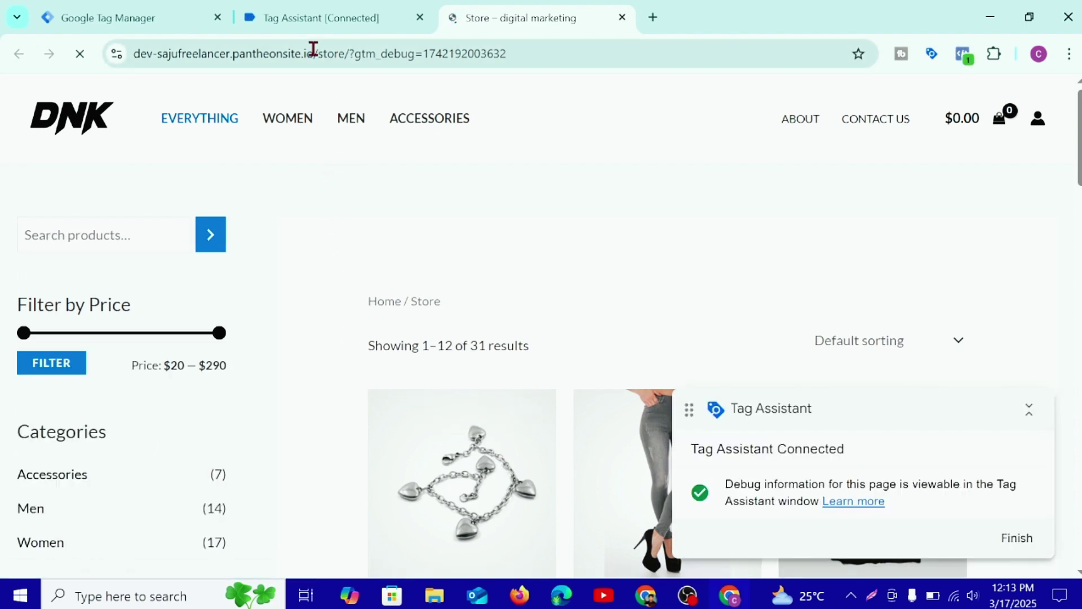
Step: Browse the store's products and open the Blue Hoodie product page
{"action": "scroll", "coordinate": [472, 375], "scroll_direction": "down", "scroll_amount": 15}
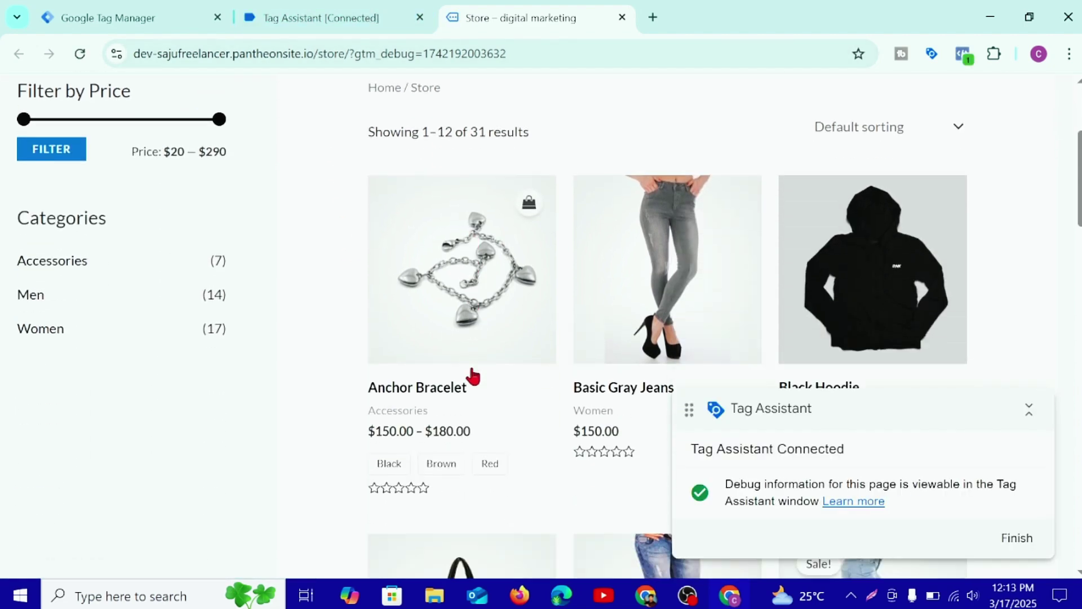
{"action": "scroll", "coordinate": [472, 375], "scroll_direction": "down", "scroll_amount": 3}
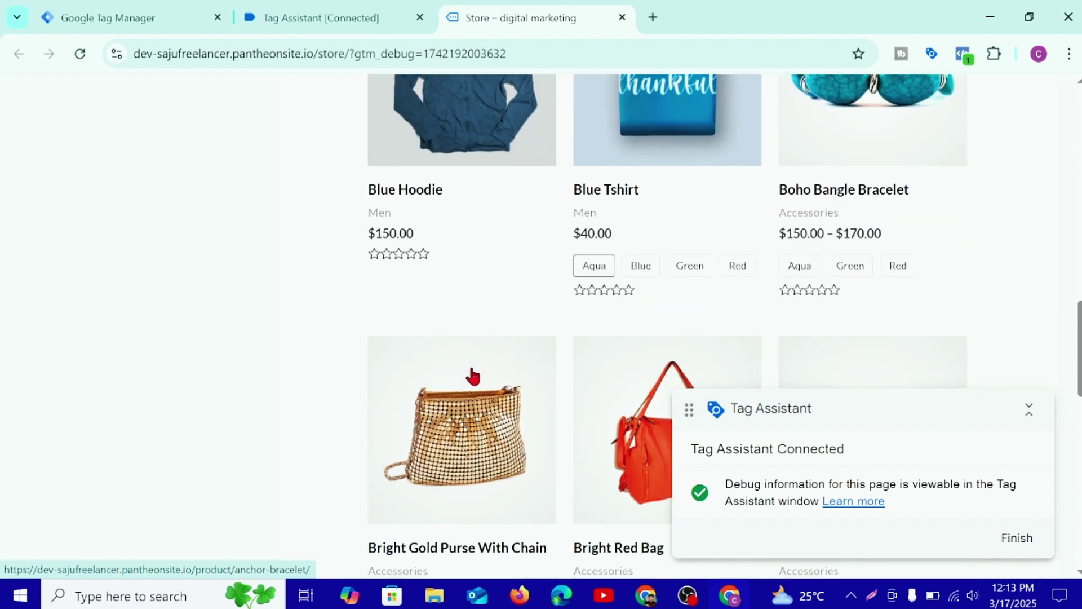
{"action": "scroll", "coordinate": [472, 375], "scroll_direction": "up", "scroll_amount": 5}
{"action": "left_click", "coordinate": [472, 373]}
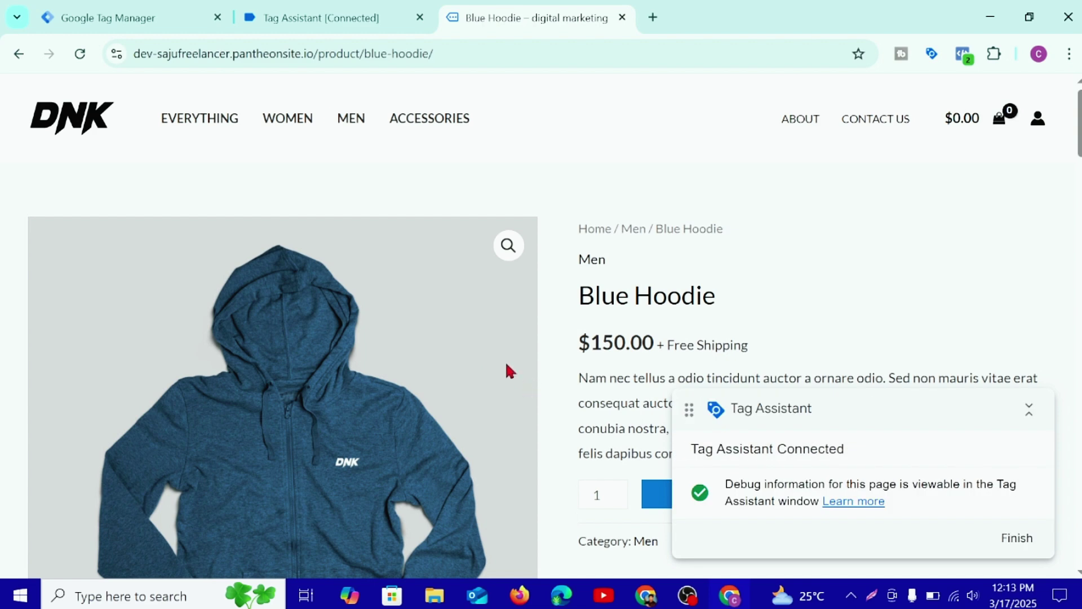
Step: Return to Tag Assistant and examine which tags fired on the Blue Hoodie page's view_item event
{"action": "left_click", "coordinate": [309, 8]}
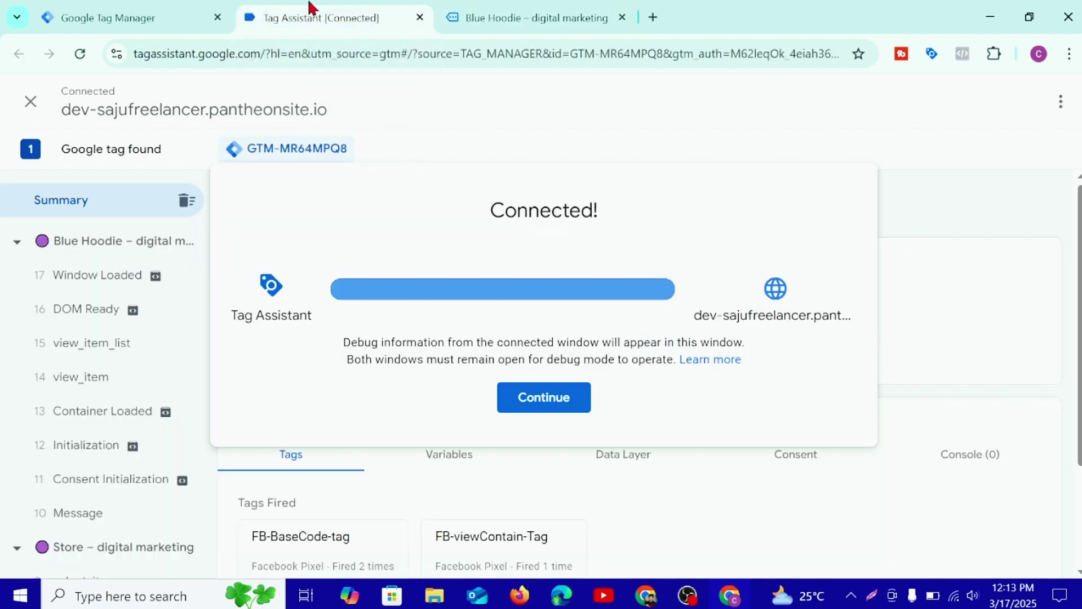
{"action": "left_click", "coordinate": [537, 403]}
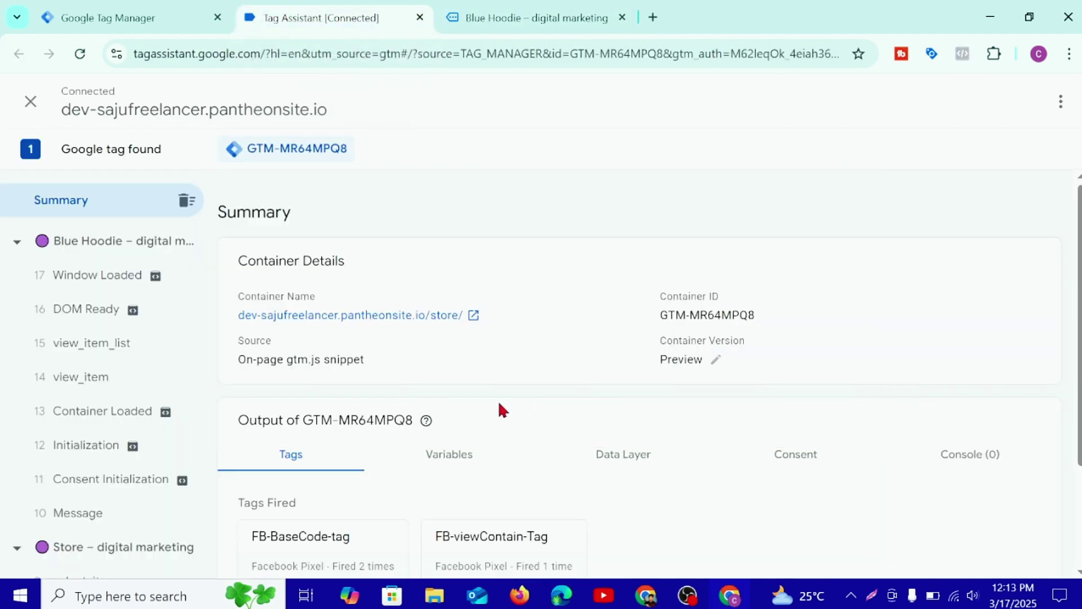
{"action": "left_click", "coordinate": [107, 382]}
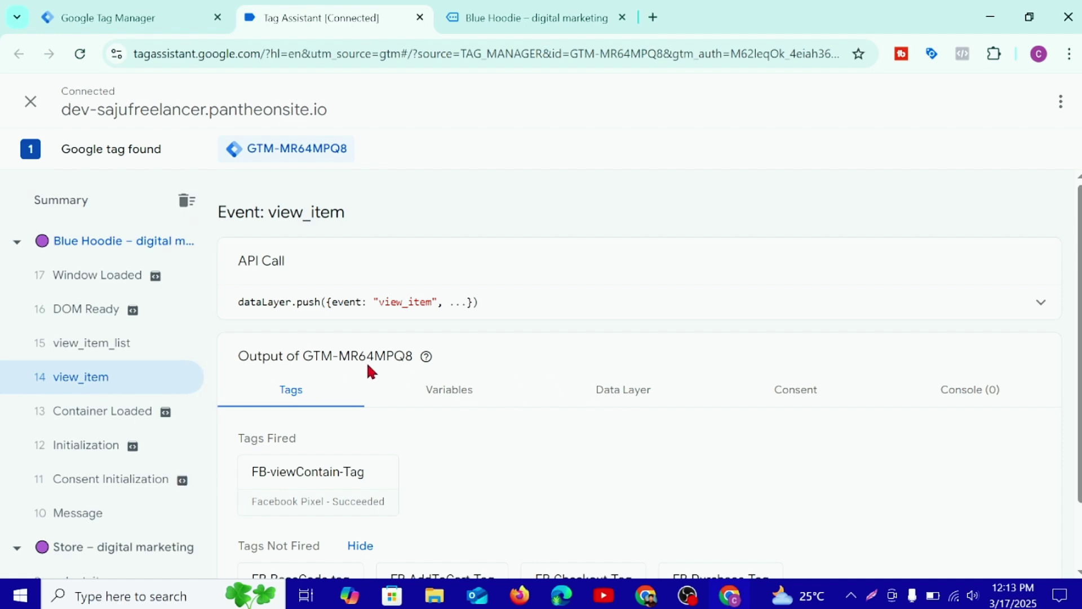
{"action": "scroll", "coordinate": [422, 419], "scroll_direction": "down", "scroll_amount": 1}
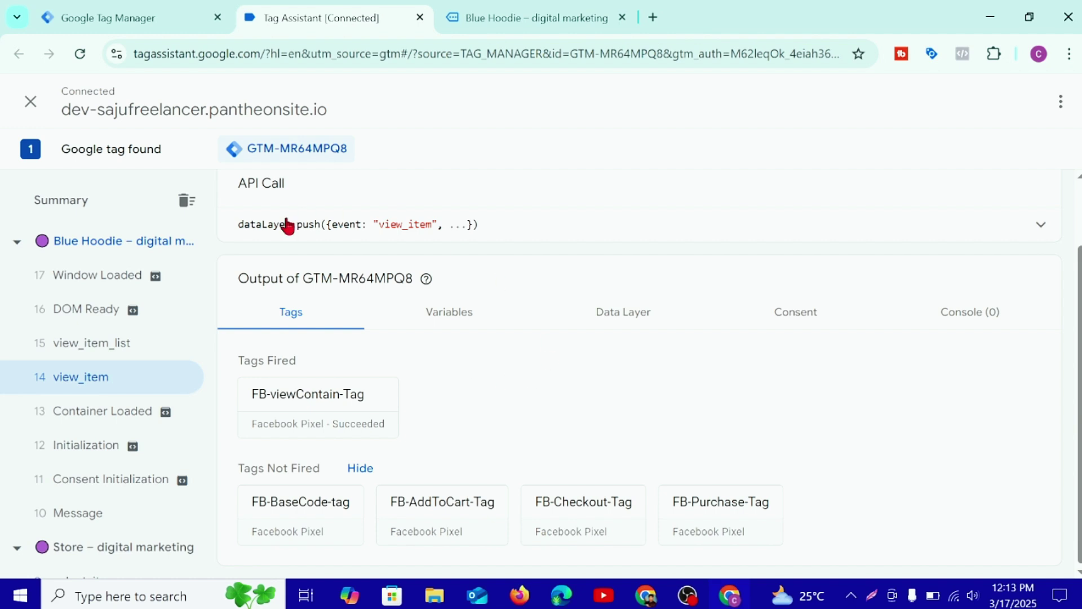
Step: Open Google Docs in a new browser tab and open the recent Untitled document
{"action": "left_click", "coordinate": [655, 22]}
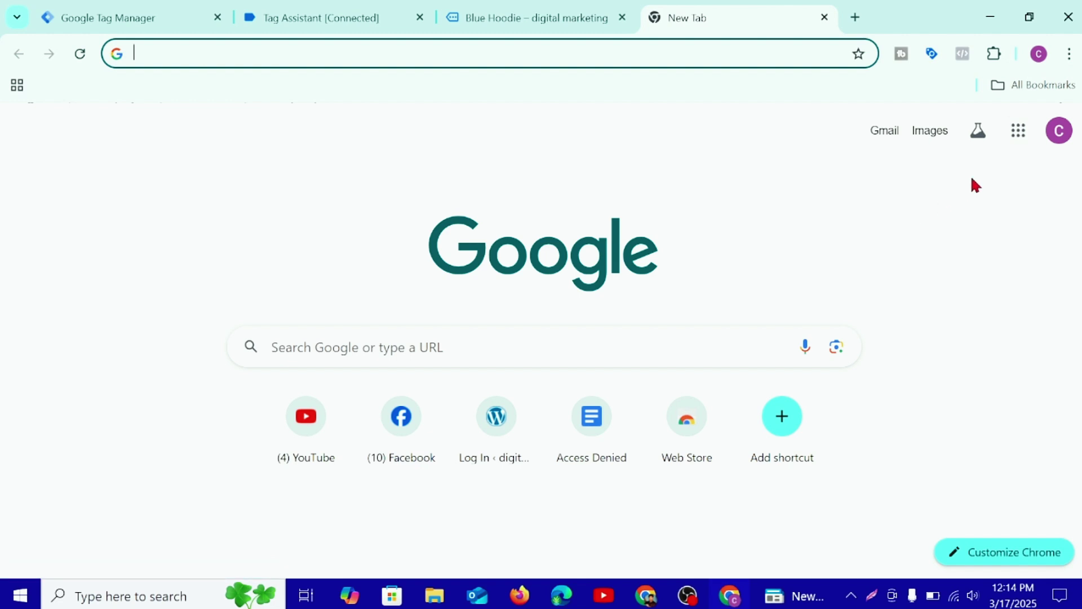
{"action": "left_click", "coordinate": [1013, 134]}
{"action": "scroll", "coordinate": [871, 388], "scroll_direction": "down", "scroll_amount": 3}
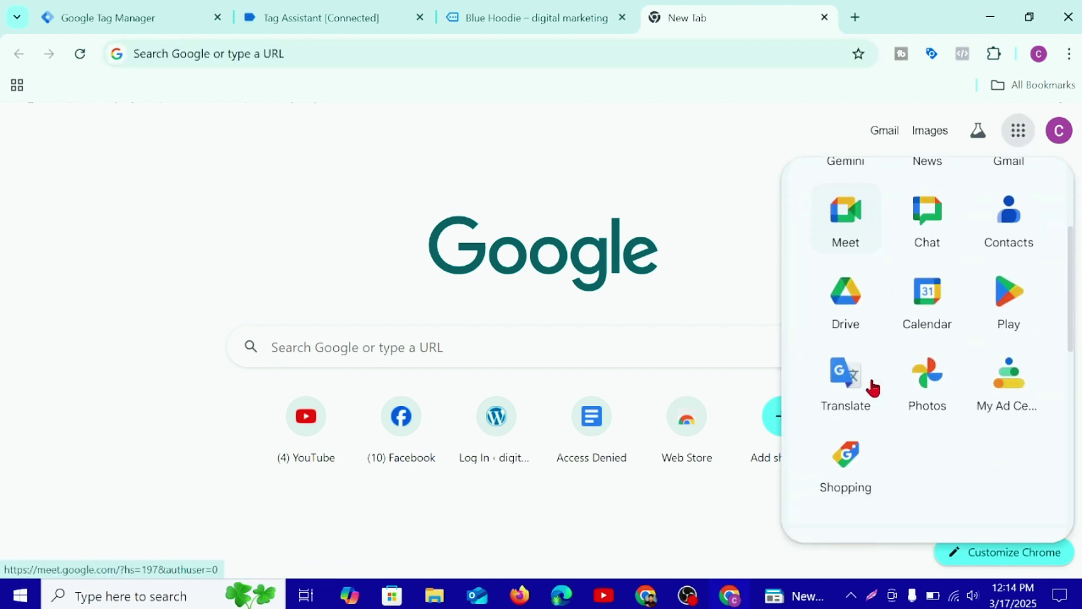
{"action": "scroll", "coordinate": [896, 400], "scroll_direction": "up", "scroll_amount": 3}
{"action": "scroll", "coordinate": [899, 396], "scroll_direction": "down", "scroll_amount": 5}
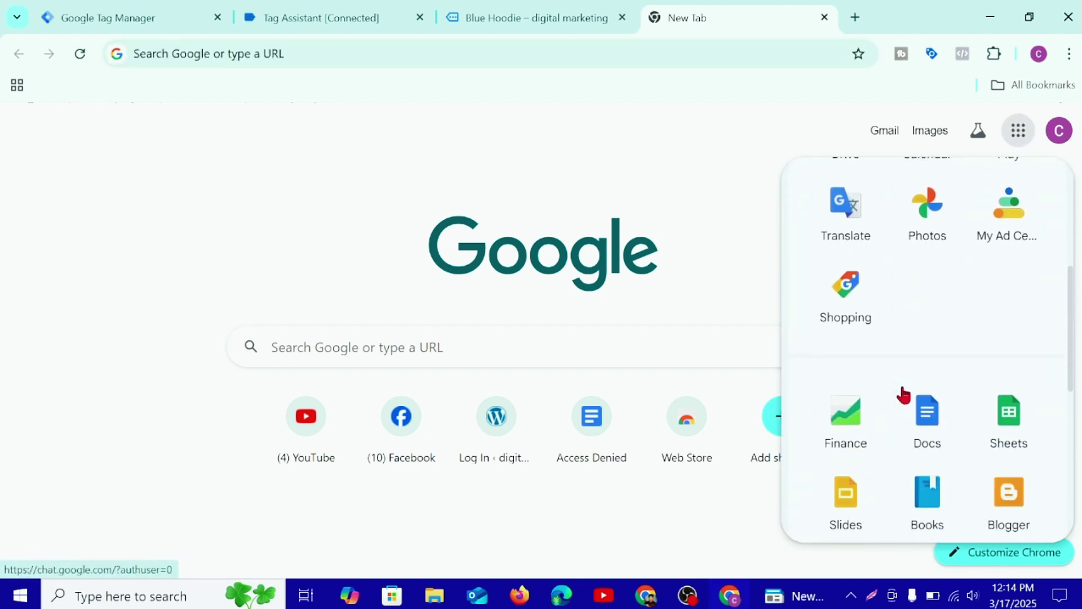
{"action": "left_click", "coordinate": [929, 401]}
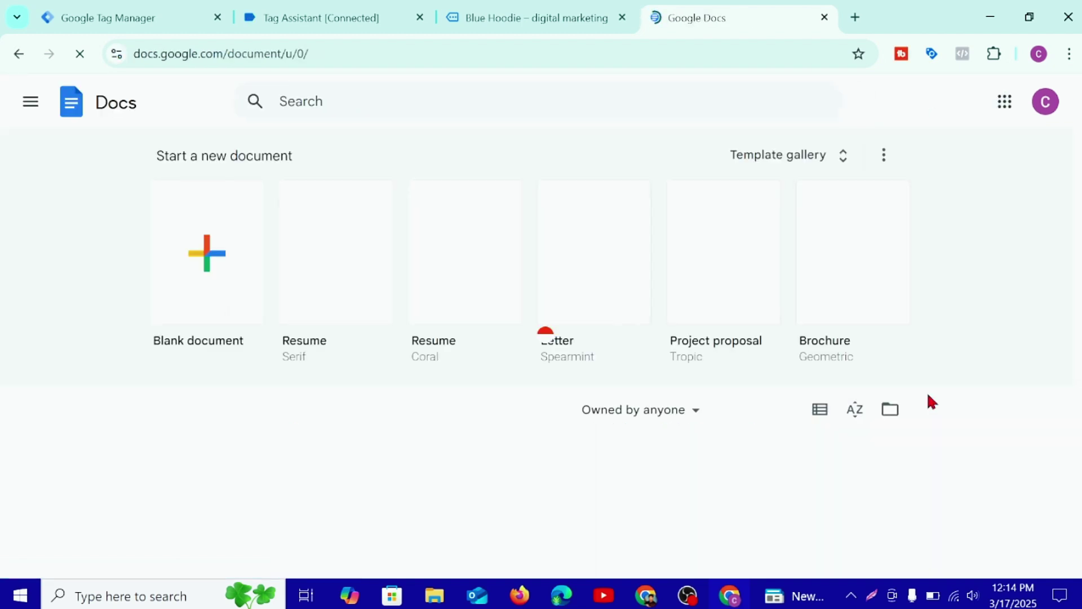
{"action": "scroll", "coordinate": [336, 348], "scroll_direction": "down", "scroll_amount": 2}
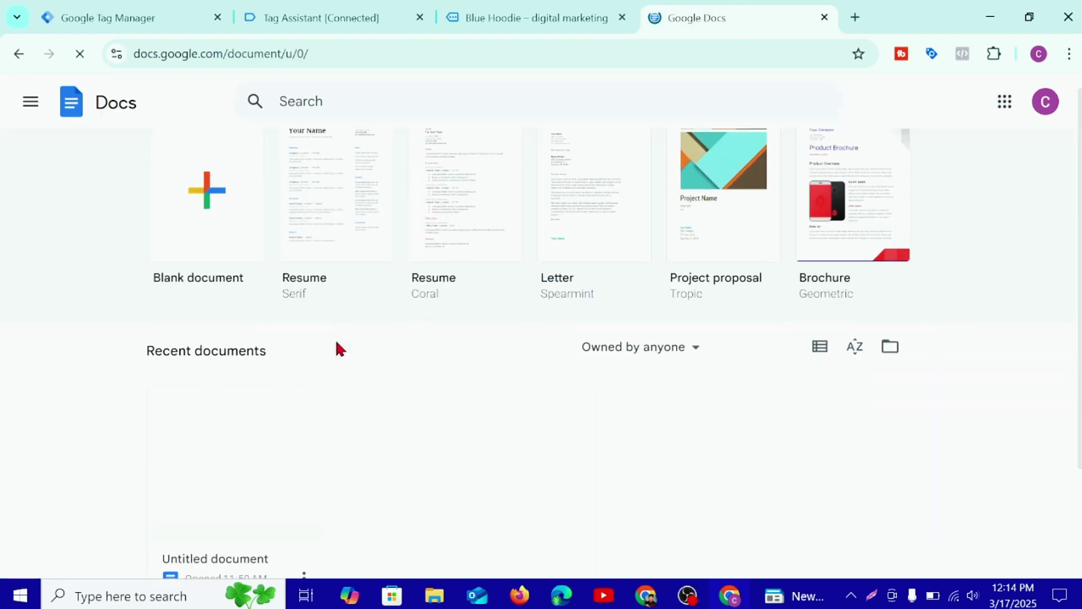
{"action": "left_click", "coordinate": [229, 437]}
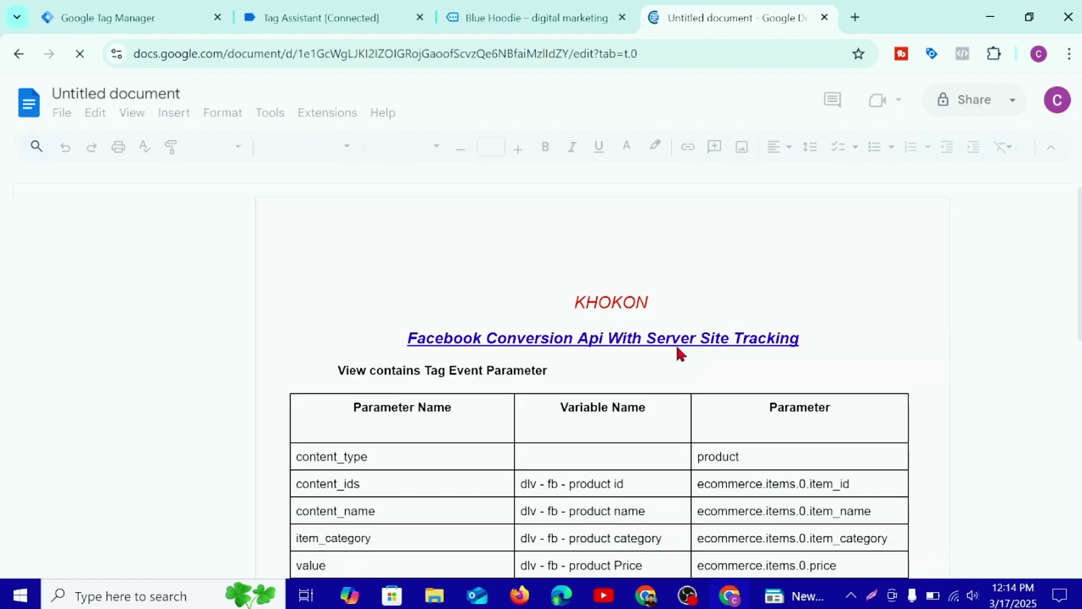
Step: Review the View contains Tag Event Parameter table, checking the variable name and parameter for content_ids
{"action": "scroll", "coordinate": [679, 346], "scroll_direction": "down", "scroll_amount": 3}
{"action": "scroll", "coordinate": [836, 354], "scroll_direction": "up", "scroll_amount": 3}
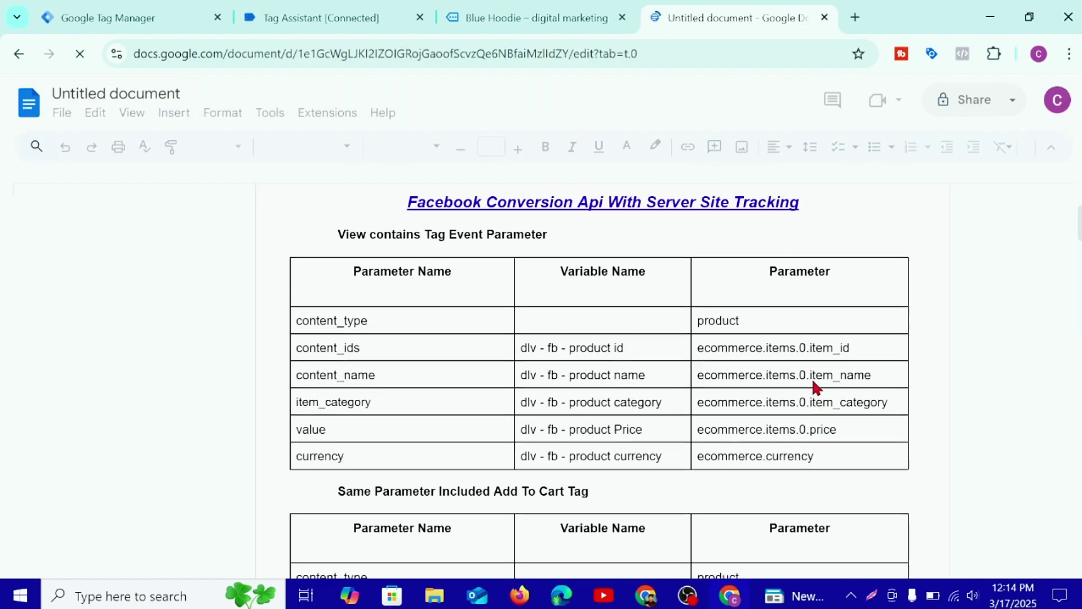
{"action": "scroll", "coordinate": [687, 423], "scroll_direction": "down", "scroll_amount": 2}
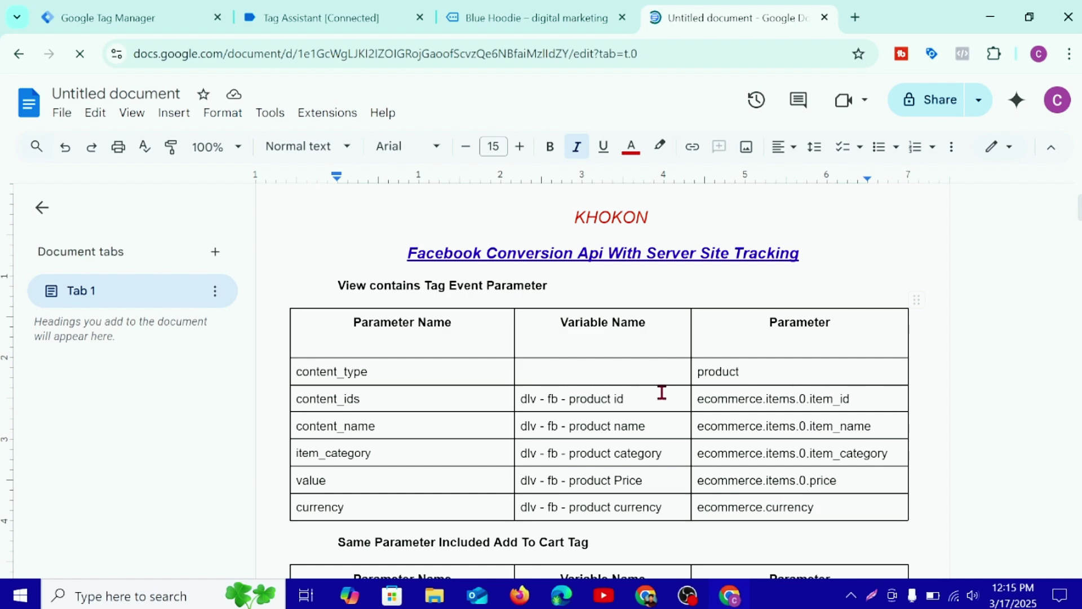
{"action": "left_click_drag", "start_coordinate": [528, 399], "coordinate": [679, 400]}
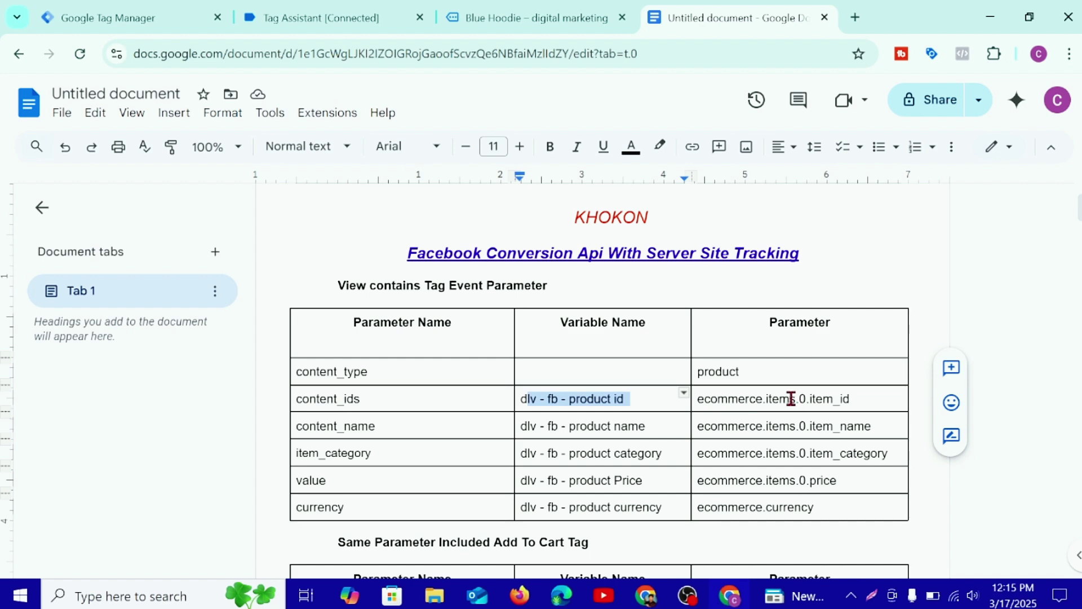
{"action": "left_click", "coordinate": [861, 400]}
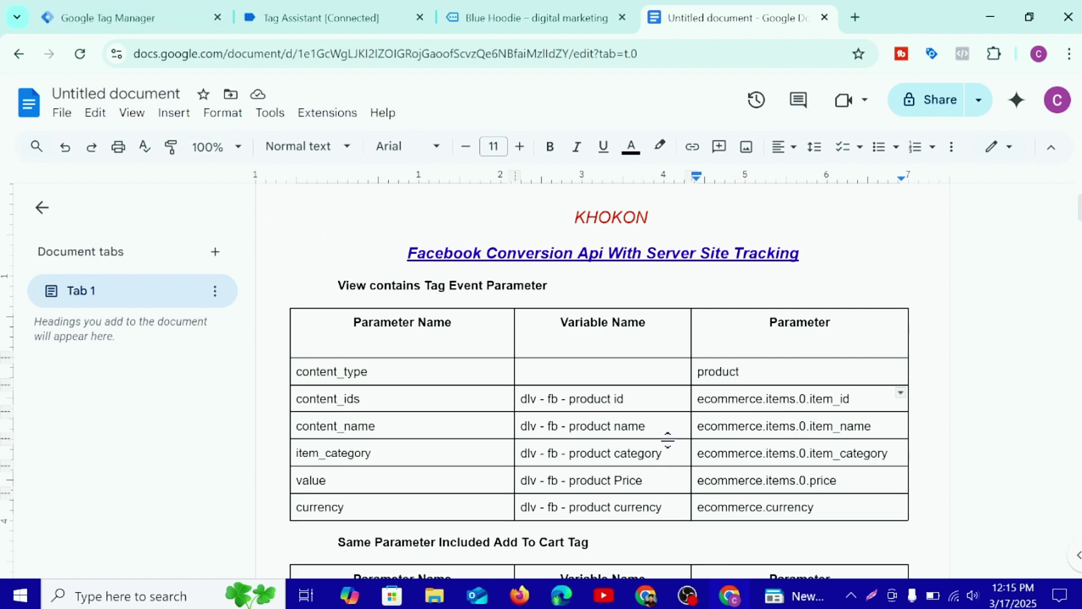
Step: Switch back to Tag Manager and open the configuration of the user-defined variable dlv - fb - product id for editing
{"action": "left_click", "coordinate": [310, 8]}
{"action": "left_click", "coordinate": [163, 12]}
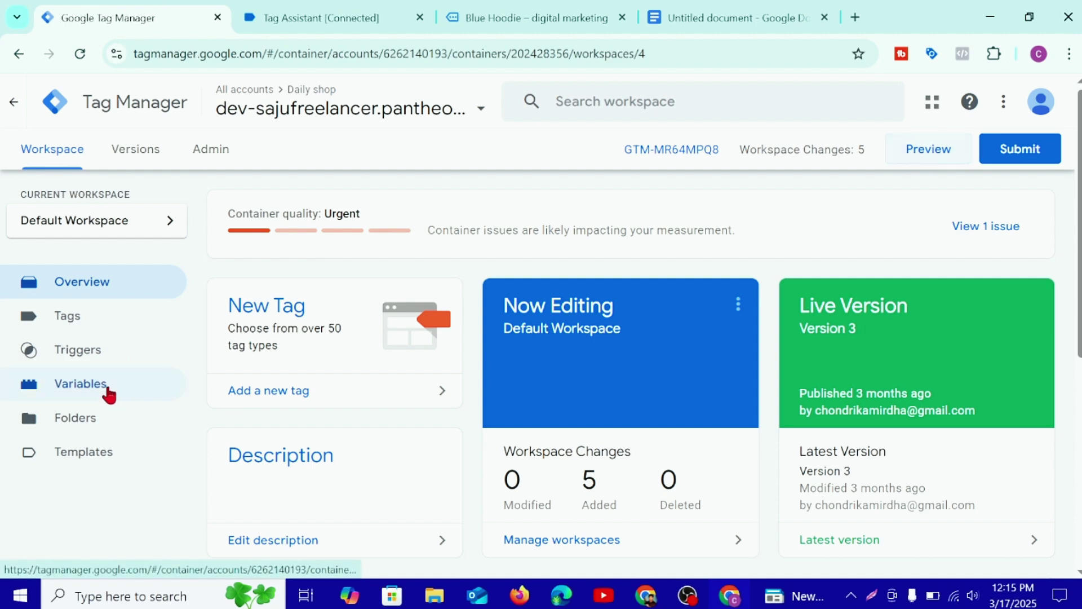
{"action": "left_click", "coordinate": [107, 387]}
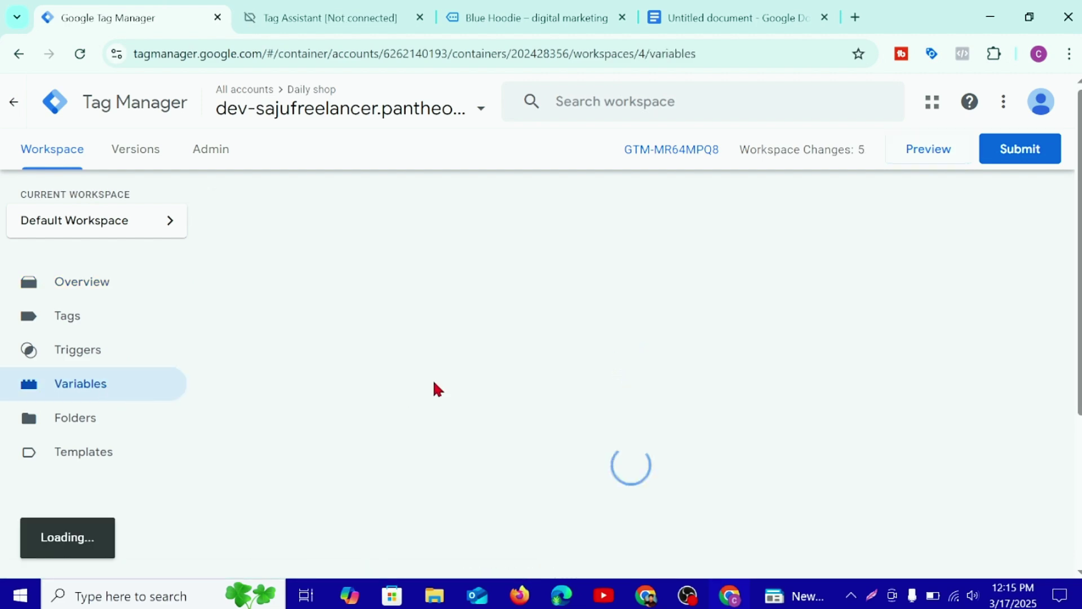
{"action": "scroll", "coordinate": [434, 382], "scroll_direction": "down", "scroll_amount": 4}
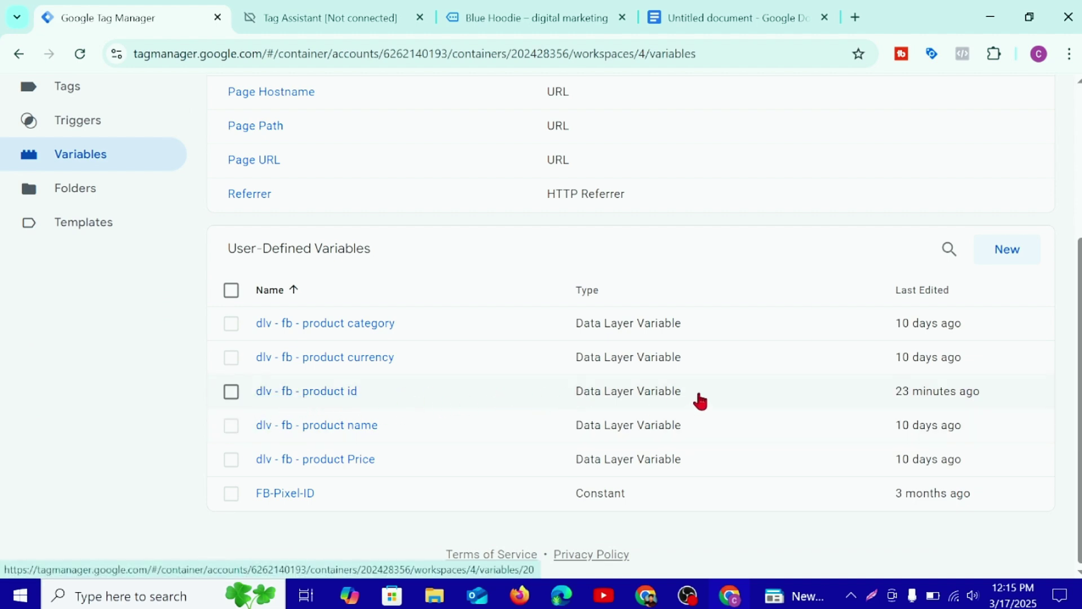
{"action": "left_click", "coordinate": [710, 392]}
{"action": "left_click", "coordinate": [710, 392]}
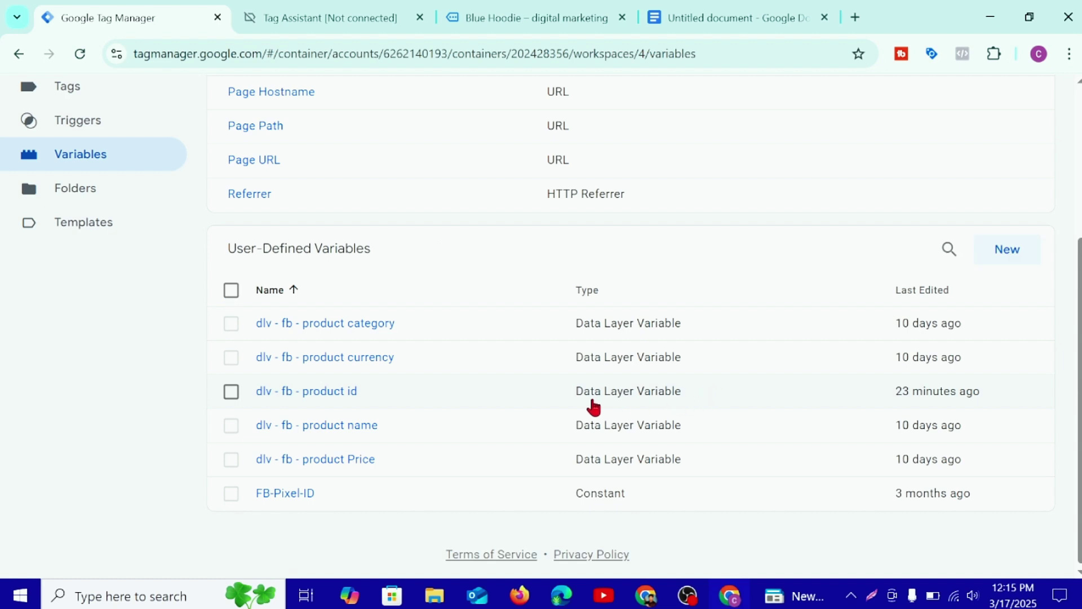
{"action": "left_click", "coordinate": [435, 394]}
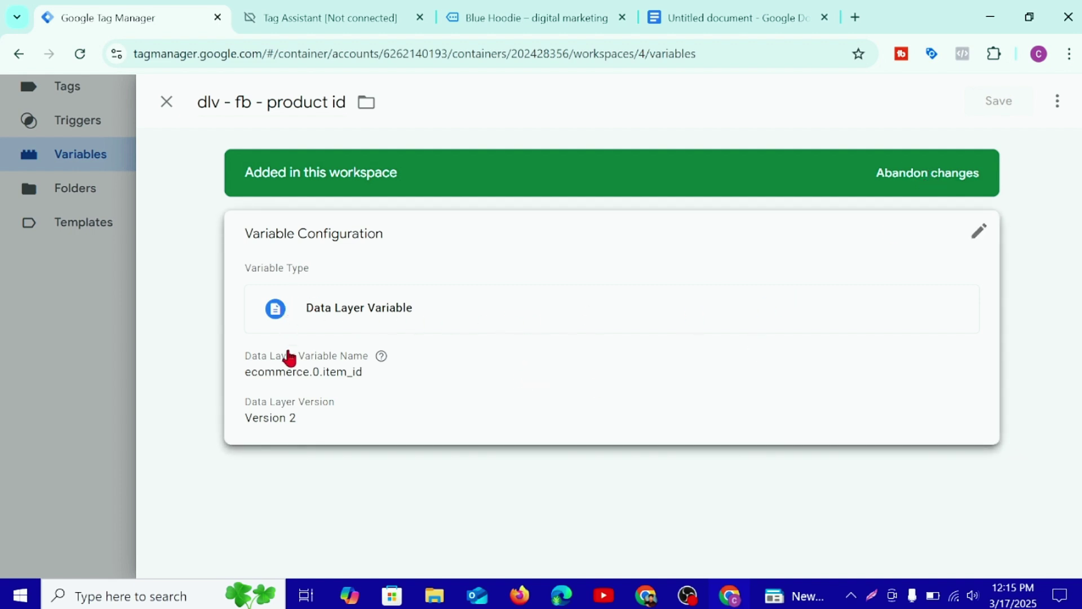
{"action": "left_click", "coordinate": [374, 372]}
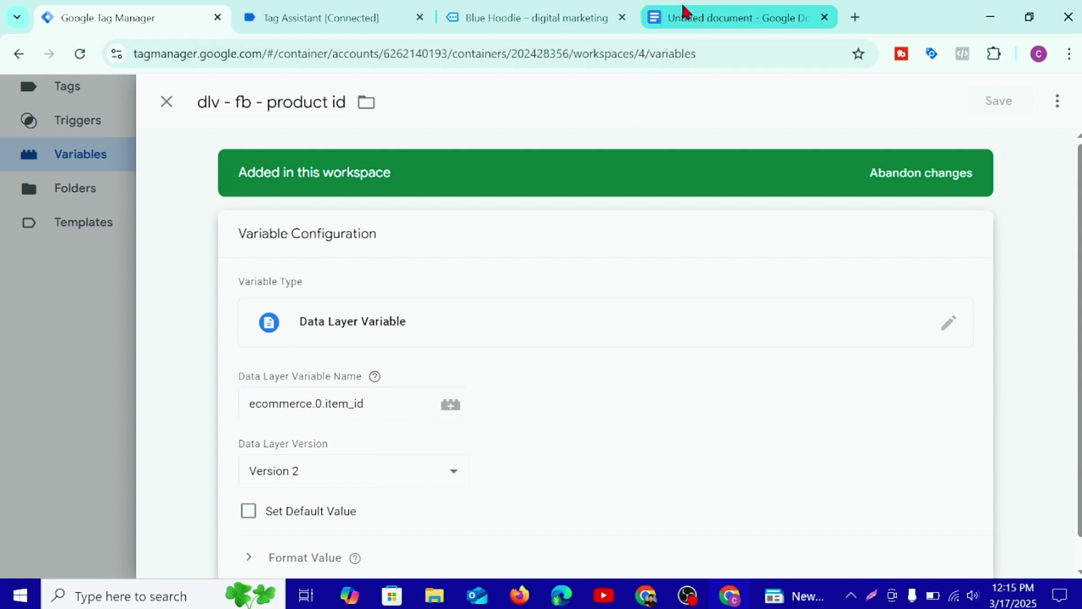
Step: Compare the product id variable's data layer name with the content_ids parameter listed in the document
{"action": "left_click", "coordinate": [710, 17]}
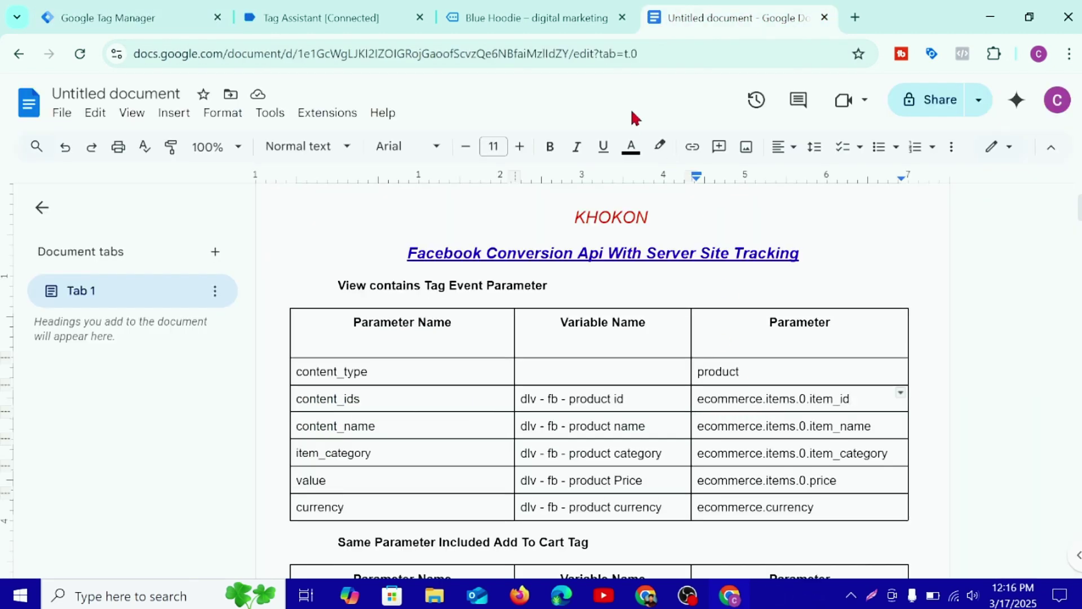
{"action": "left_click", "coordinate": [165, 8]}
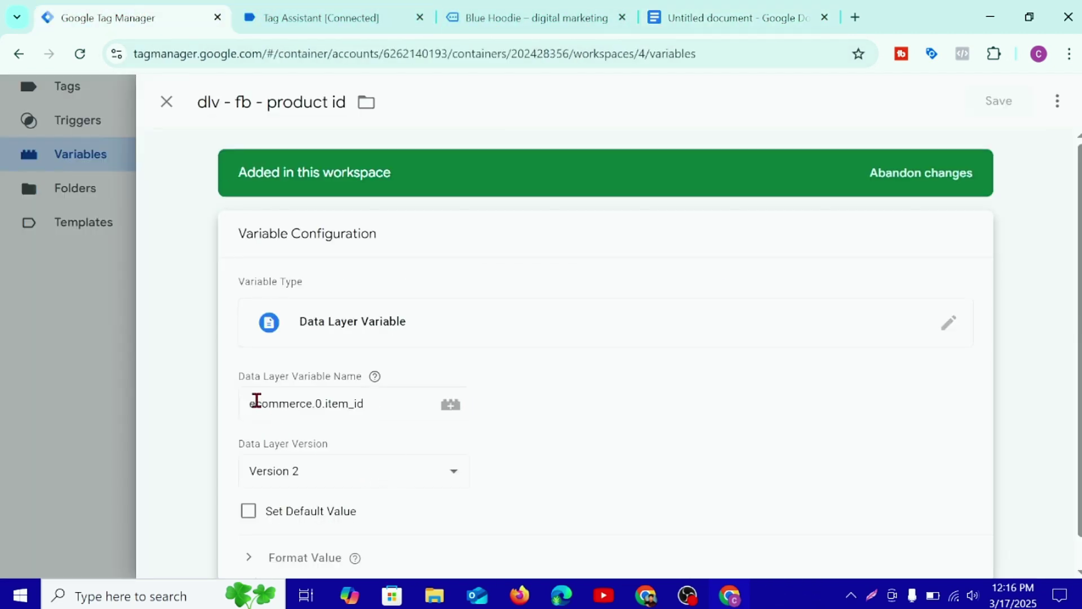
{"action": "left_click", "coordinate": [316, 404]}
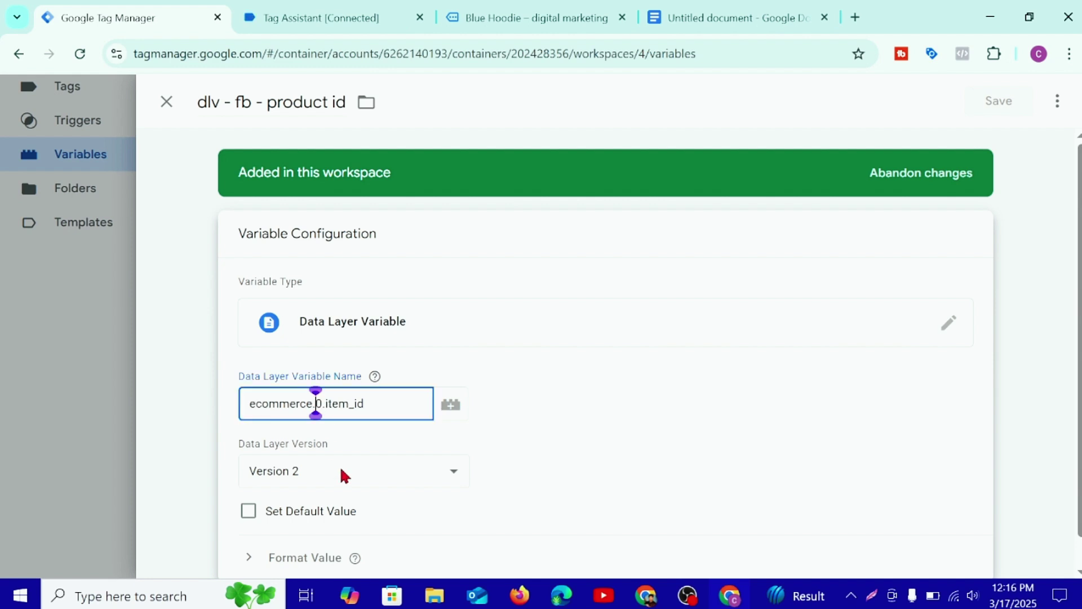
Step: Switch to Tag Assistant and copy the items key from the view_item event's data layer values
{"action": "left_click", "coordinate": [342, 12]}
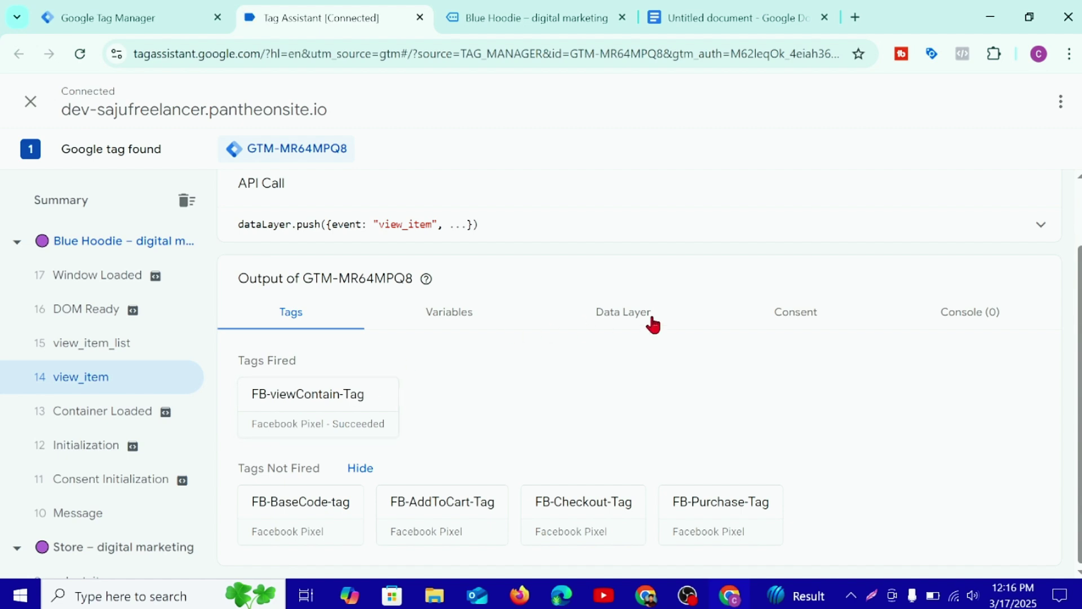
{"action": "left_click", "coordinate": [614, 322]}
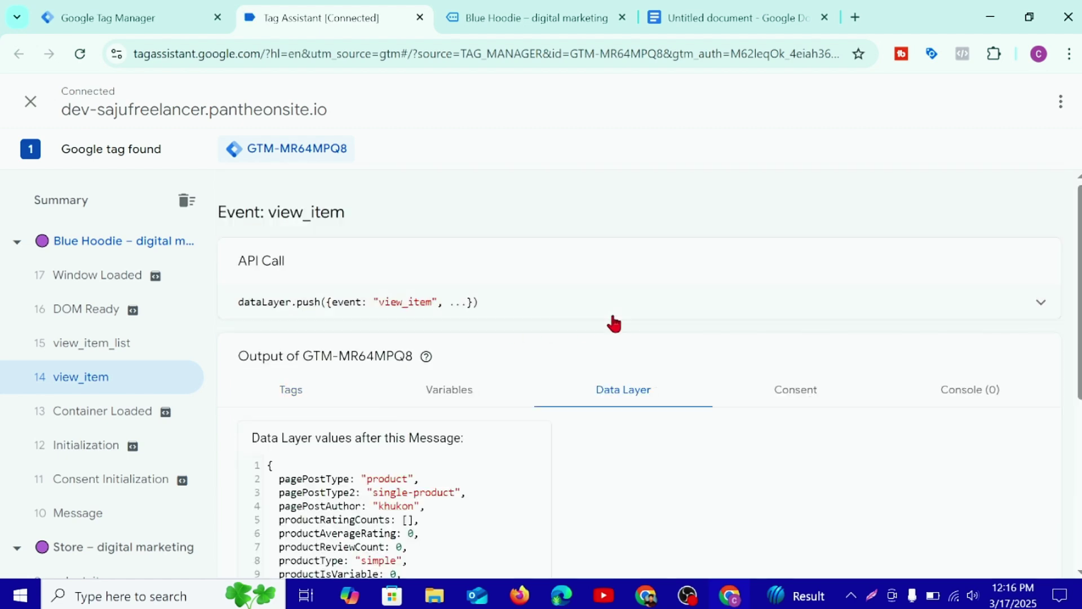
{"action": "scroll", "coordinate": [406, 456], "scroll_direction": "down", "scroll_amount": 5}
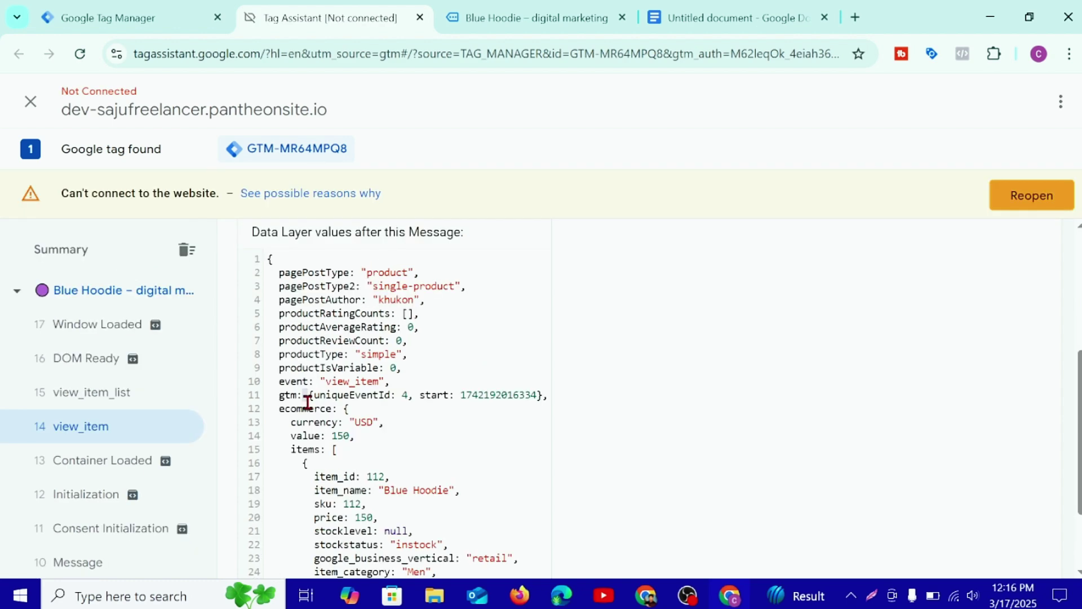
{"action": "double_click", "coordinate": [302, 451]}
{"action": "right_click", "coordinate": [301, 451]}
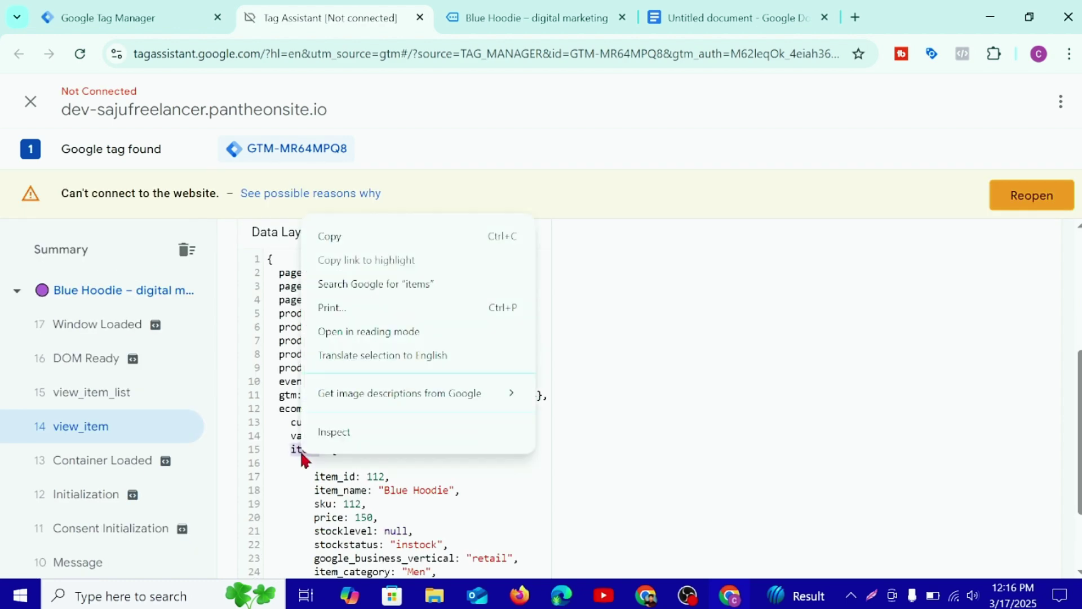
{"action": "left_click", "coordinate": [322, 238]}
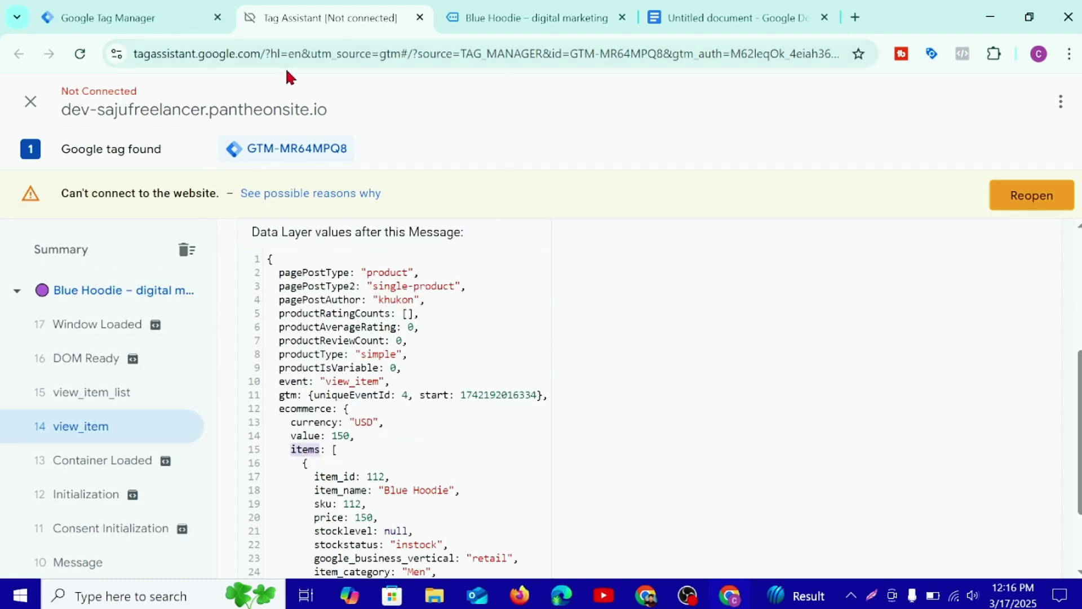
Step: Correct the product id variable's data layer name in Tag Manager to ecommerce.items.0.item_id and check it against the document's content_ids row
{"action": "left_click", "coordinate": [147, 18]}
{"action": "left_click", "coordinate": [311, 416]}
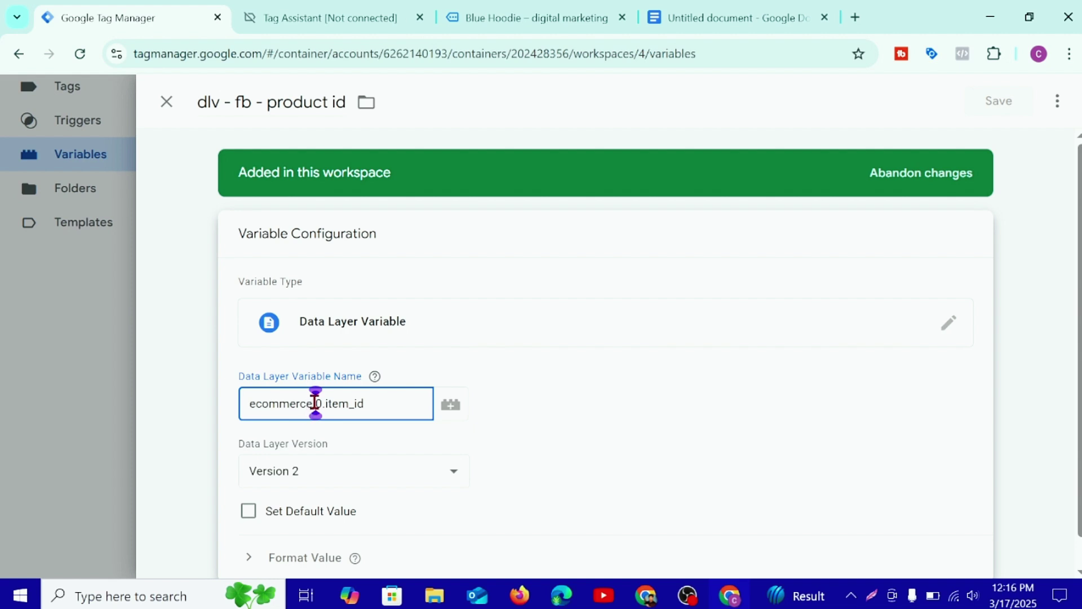
{"action": "right_click", "coordinate": [314, 403]}
{"action": "left_click", "coordinate": [343, 170]}
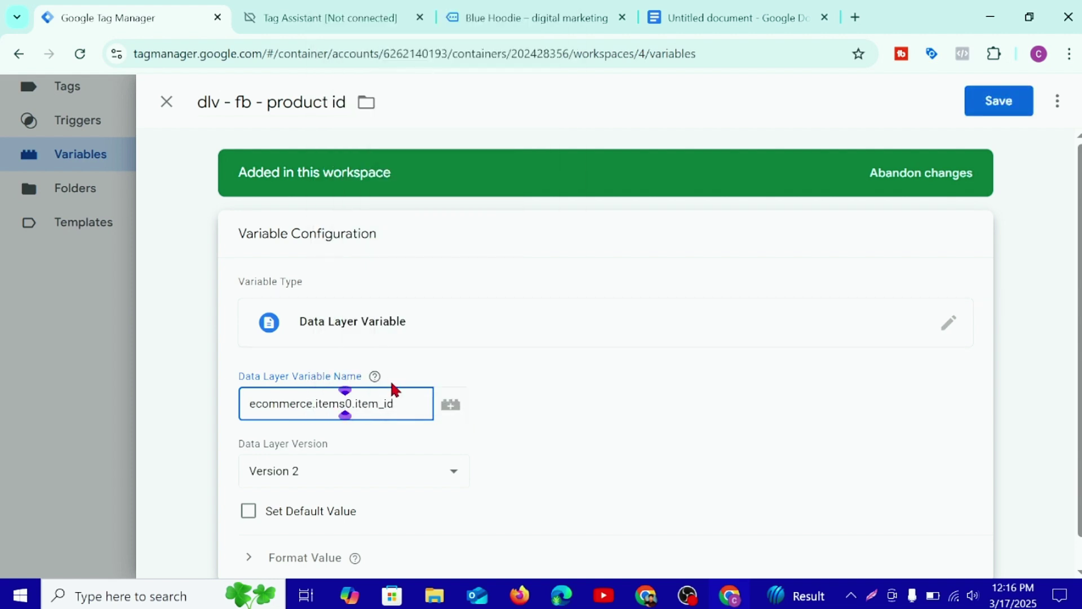
{"action": "type", "text": "."}
{"action": "left_click", "coordinate": [786, 12]}
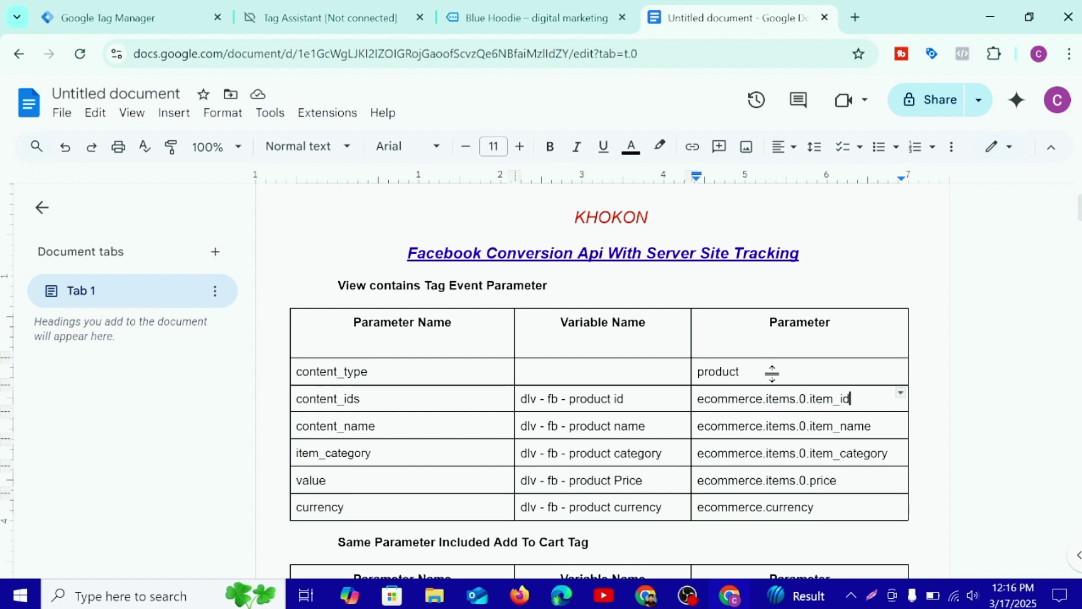
{"action": "left_click", "coordinate": [209, 22]}
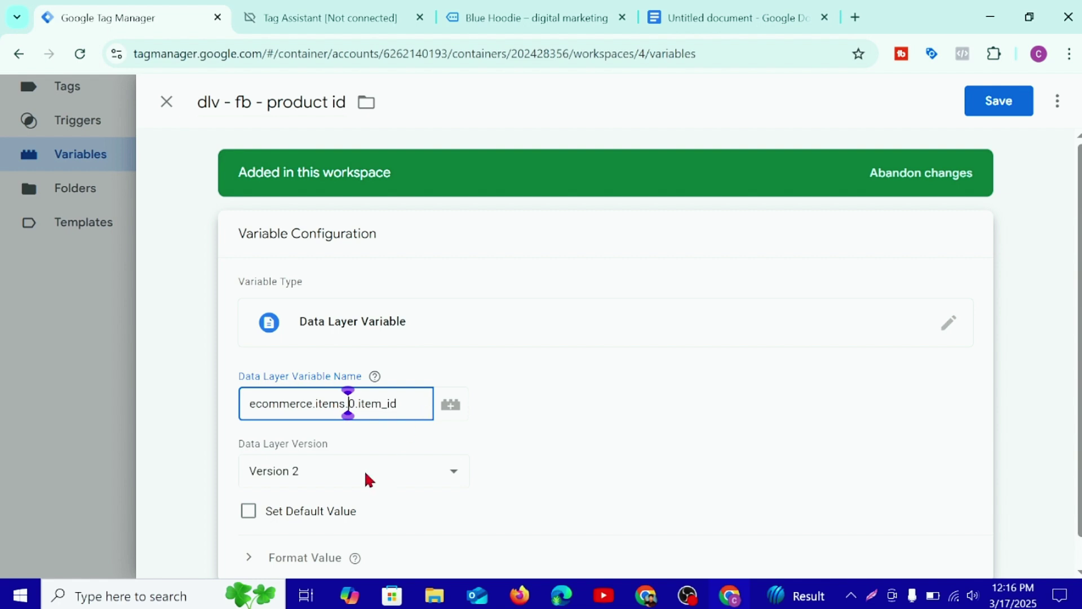
Step: Save the dlv - fb - product id variable and deselect dlv - fb - product name in the user-defined variables list
{"action": "scroll", "coordinate": [431, 467], "scroll_direction": "down", "scroll_amount": 1}
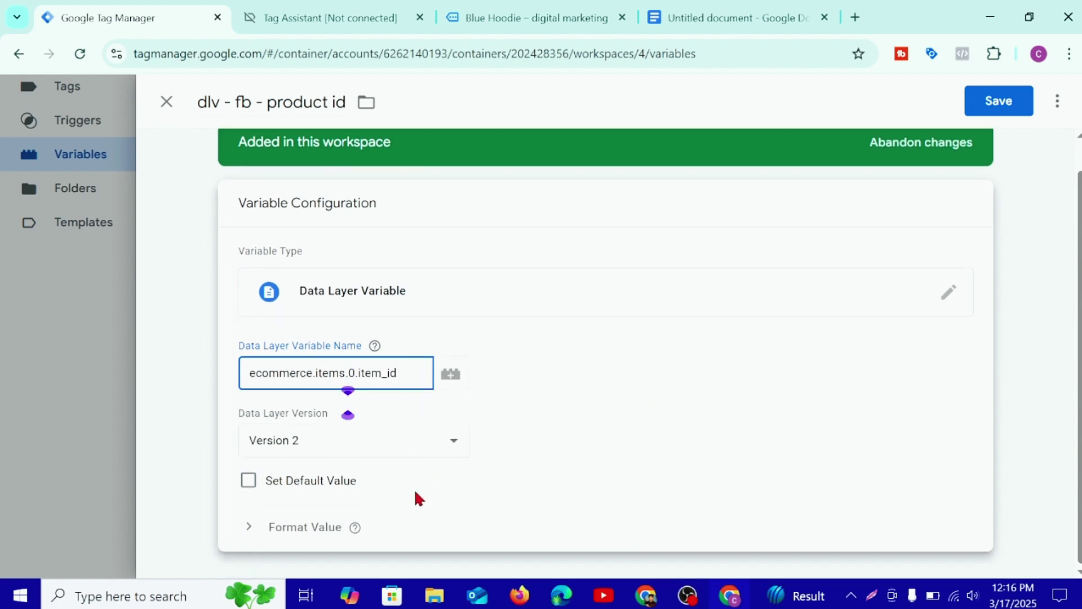
{"action": "left_click", "coordinate": [1001, 102]}
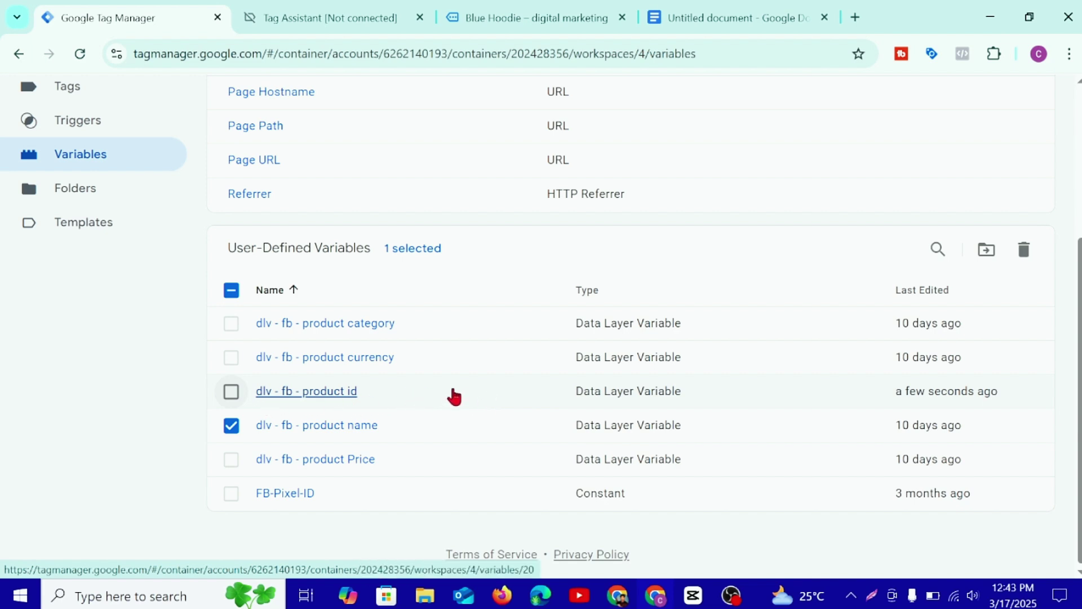
{"action": "left_click", "coordinate": [231, 427]}
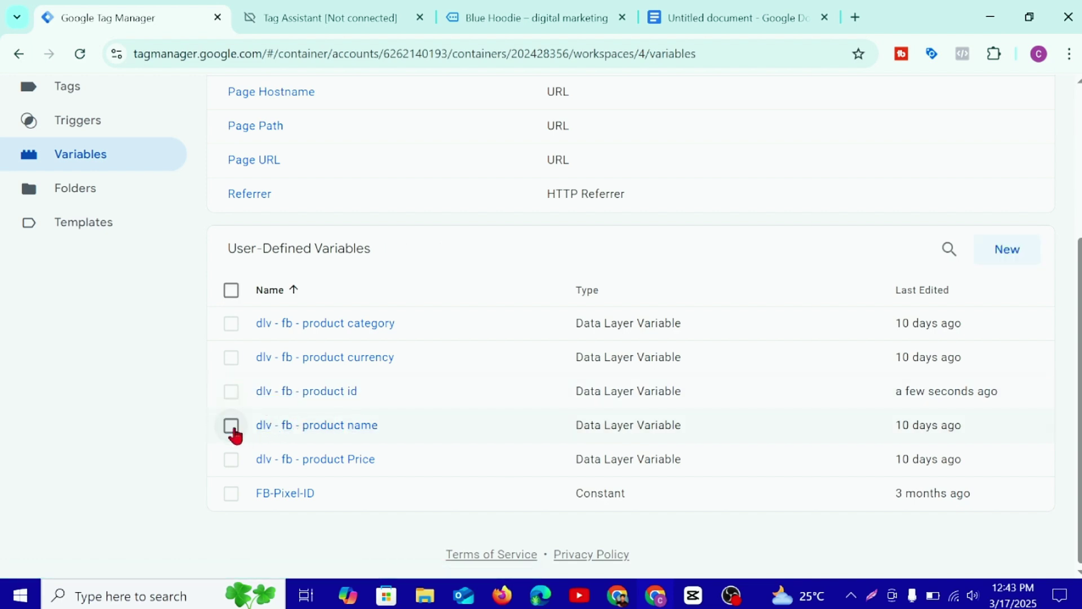
Step: Review the document's parameter tables for the View contains, Add To Cart and Check Out events, including the note about Facebook's recommendation
{"action": "left_click", "coordinate": [674, 9]}
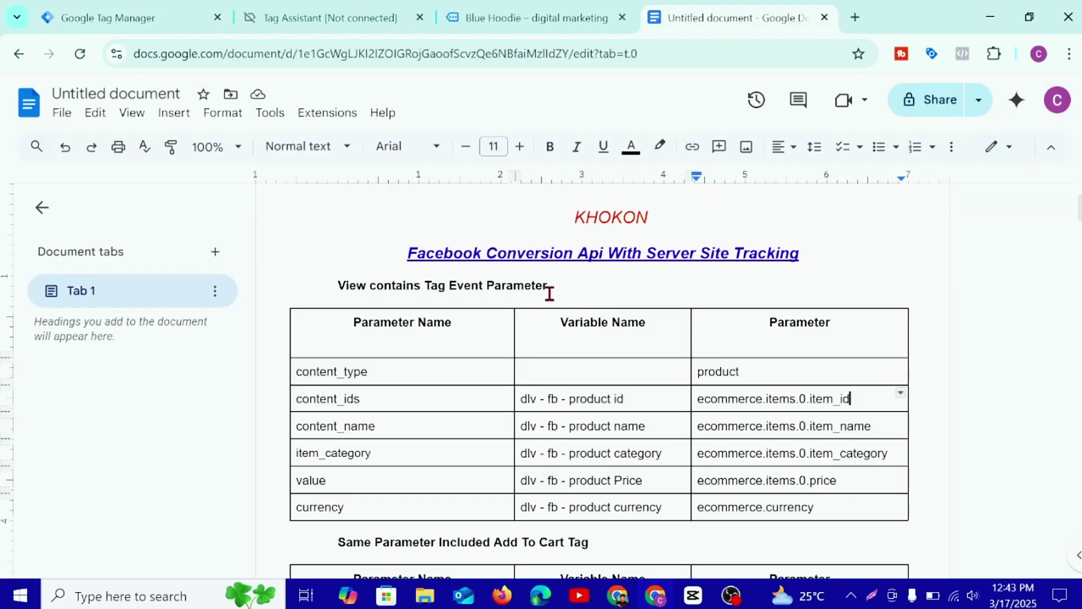
{"action": "scroll", "coordinate": [447, 343], "scroll_direction": "down", "scroll_amount": 2}
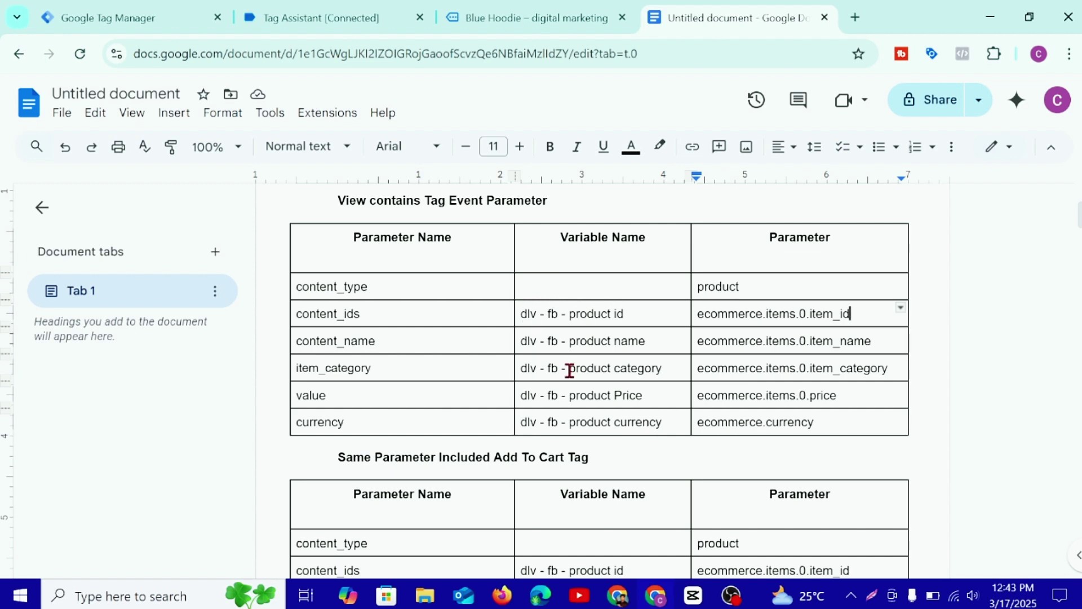
{"action": "scroll", "coordinate": [536, 417], "scroll_direction": "down", "scroll_amount": 2}
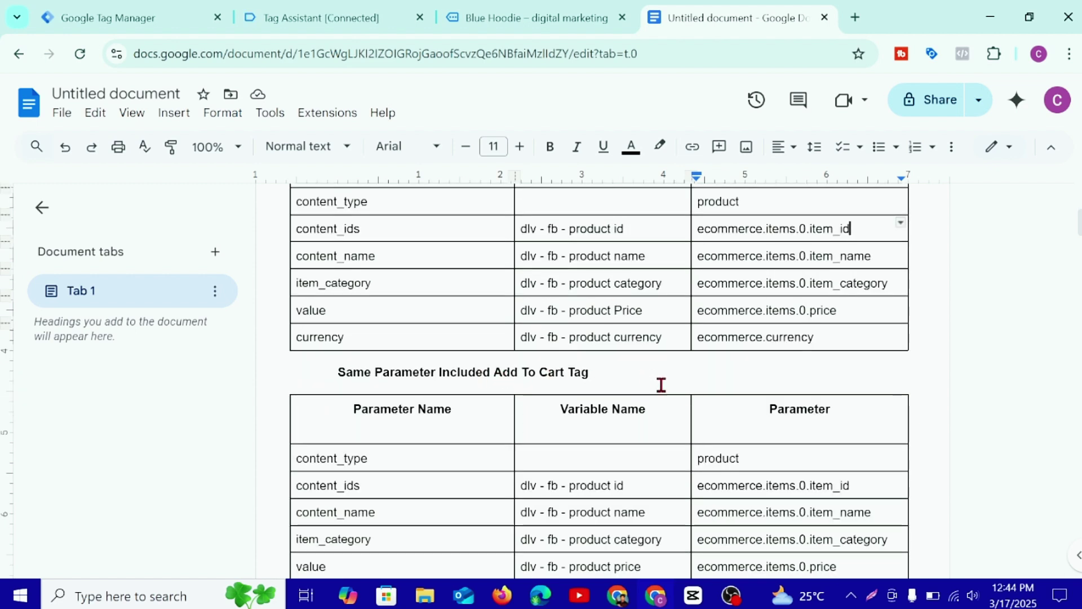
{"action": "scroll", "coordinate": [620, 442], "scroll_direction": "down", "scroll_amount": 5}
{"action": "scroll", "coordinate": [608, 440], "scroll_direction": "down", "scroll_amount": 3}
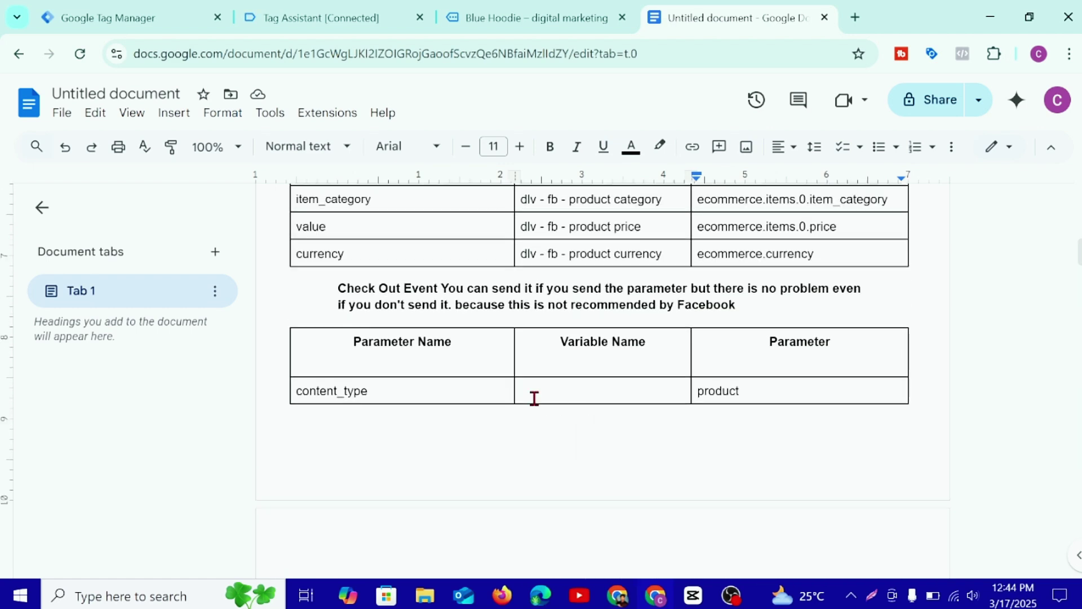
{"action": "scroll", "coordinate": [531, 395], "scroll_direction": "up", "scroll_amount": 4}
{"action": "scroll", "coordinate": [563, 357], "scroll_direction": "down", "scroll_amount": 3}
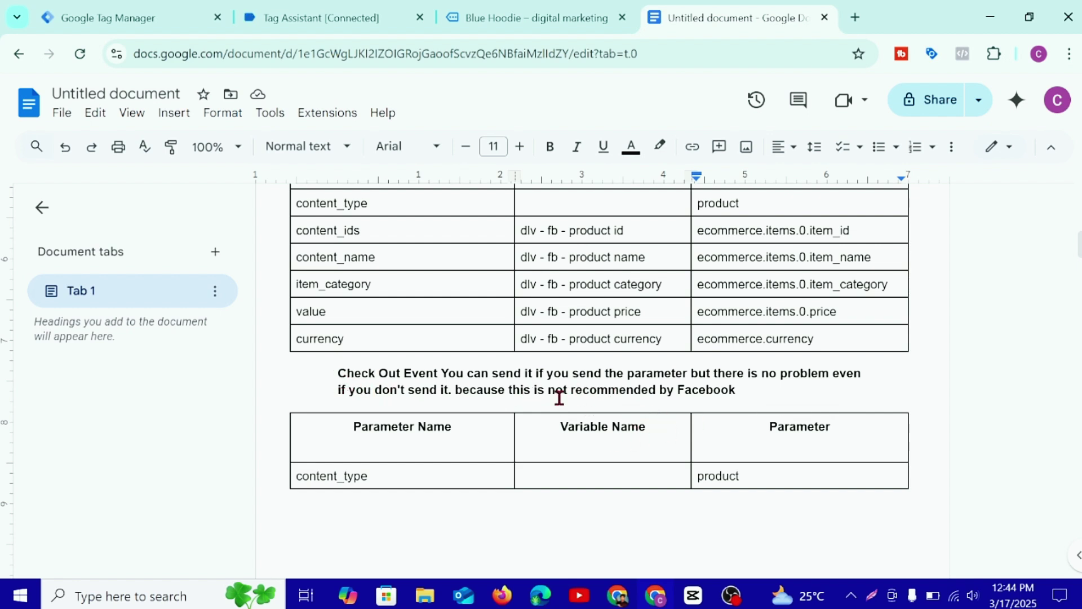
{"action": "left_click_drag", "start_coordinate": [547, 389], "coordinate": [755, 392]}
{"action": "left_click", "coordinate": [760, 392]}
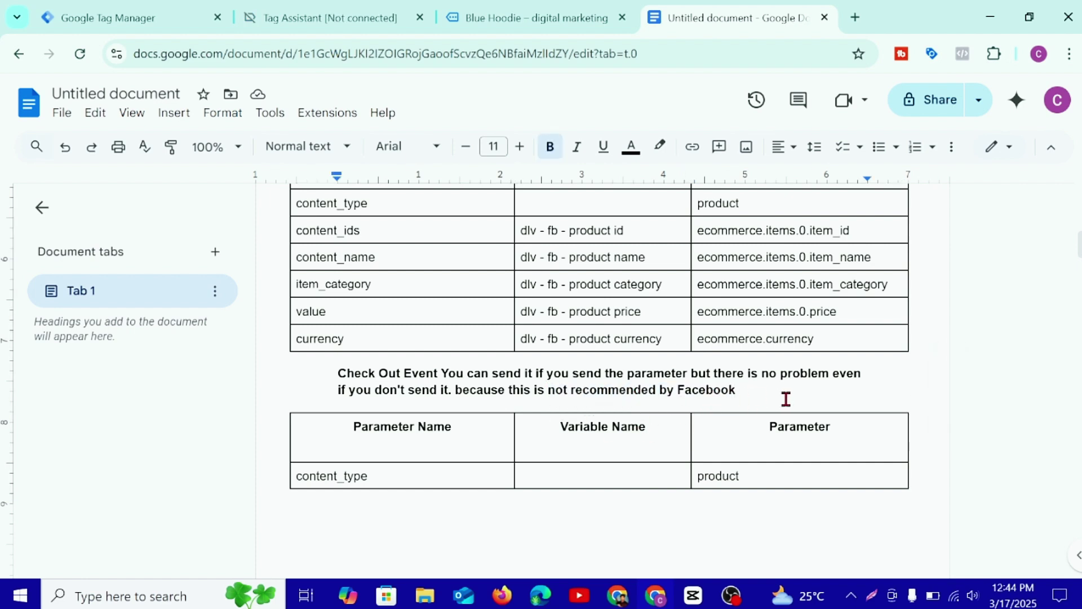
{"action": "scroll", "coordinate": [720, 463], "scroll_direction": "down", "scroll_amount": 1}
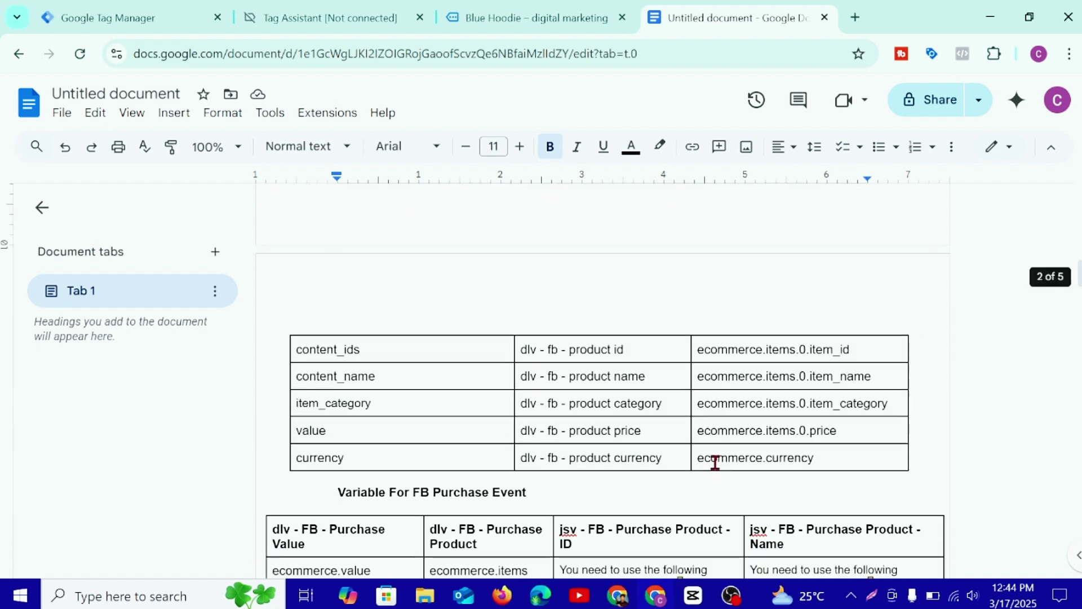
{"action": "scroll", "coordinate": [714, 458], "scroll_direction": "down", "scroll_amount": 5}
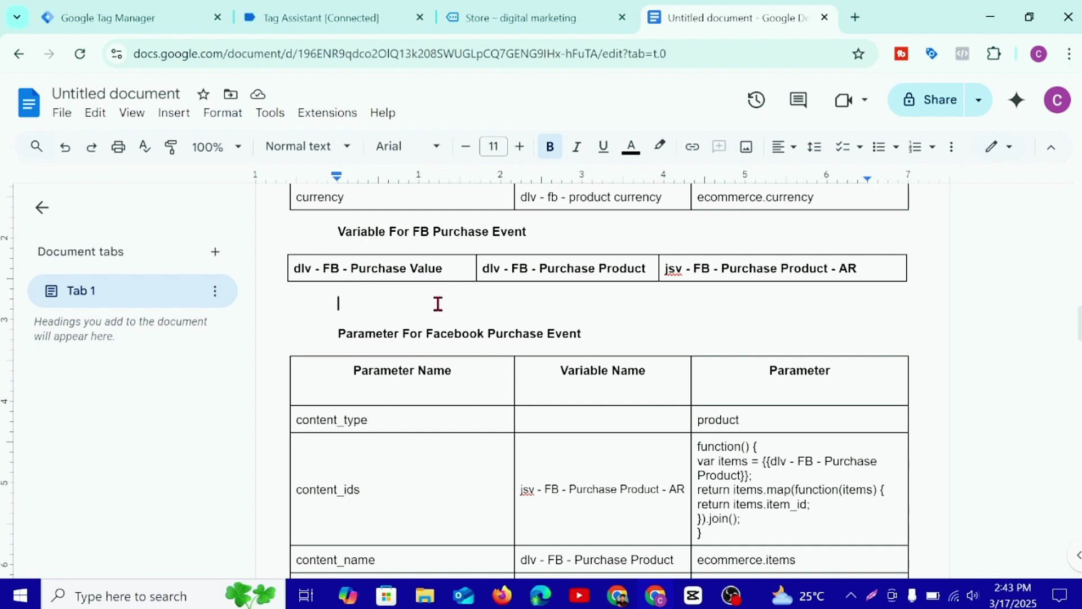
Step: Switch to the store page and browse the product listings down to the Blue Hoodie and Blue Tshirt
{"action": "left_click", "coordinate": [487, 18]}
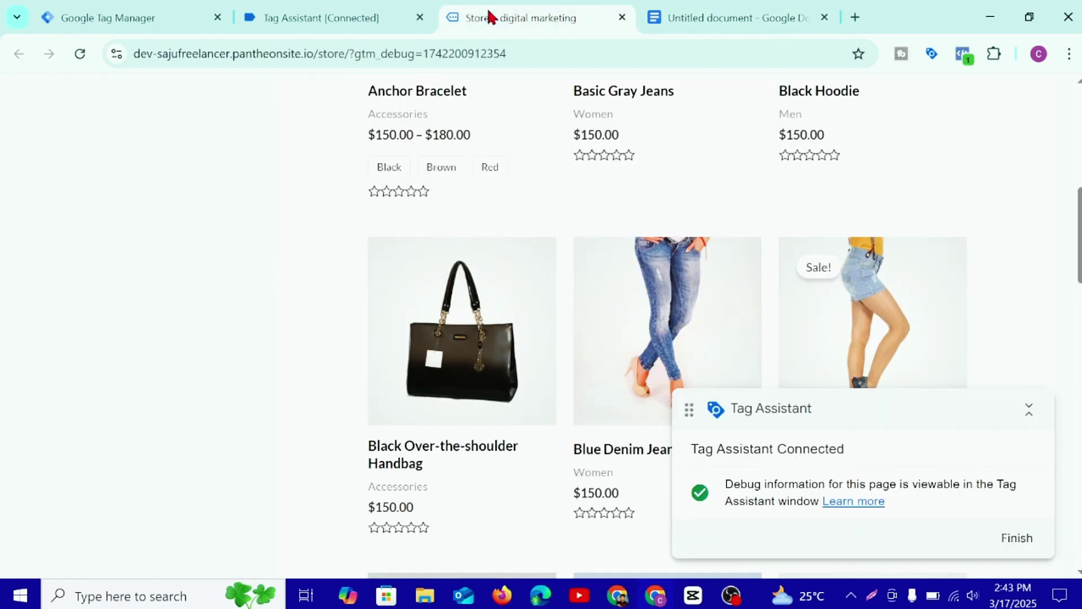
{"action": "scroll", "coordinate": [541, 360], "scroll_direction": "down", "scroll_amount": 3}
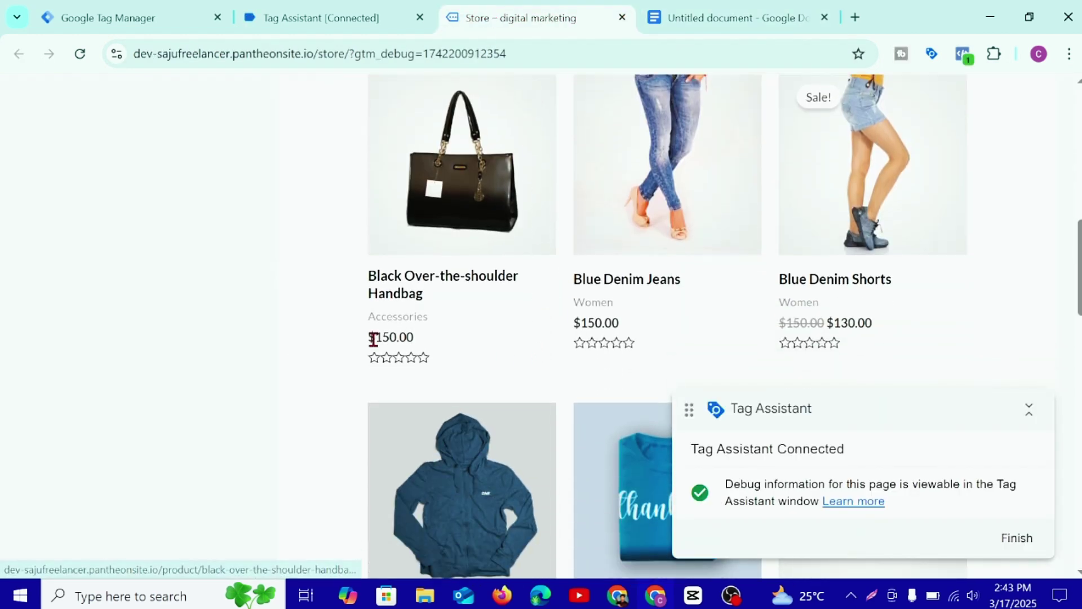
{"action": "scroll", "coordinate": [541, 305], "scroll_direction": "down", "scroll_amount": 2}
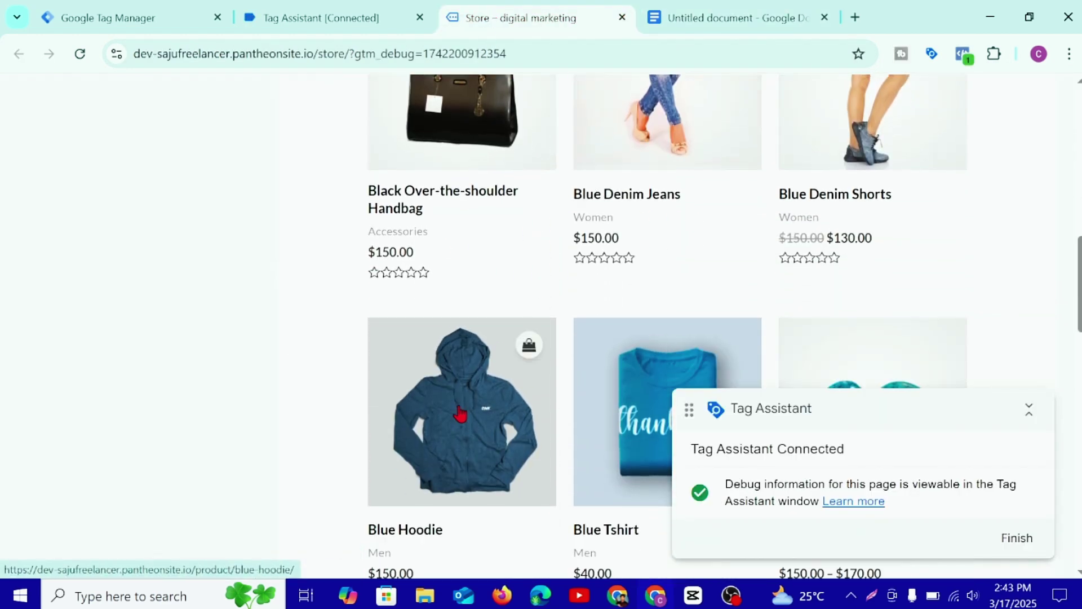
{"action": "scroll", "coordinate": [529, 338], "scroll_direction": "down", "scroll_amount": 2}
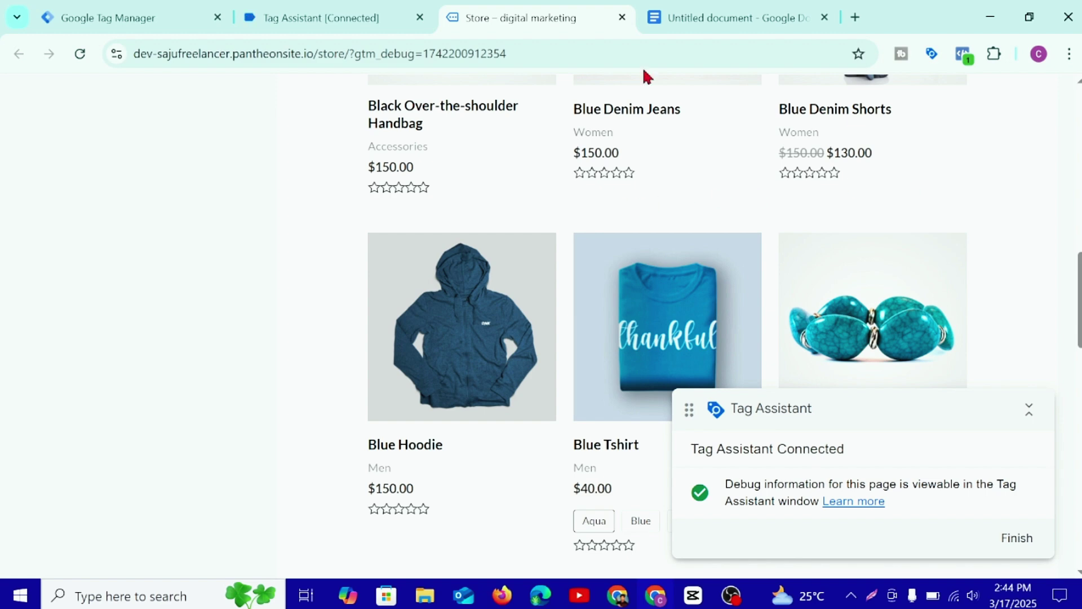
Step: Review the View contain Tag Event Parameter table in the document and switch back to the store page
{"action": "left_click", "coordinate": [674, 18]}
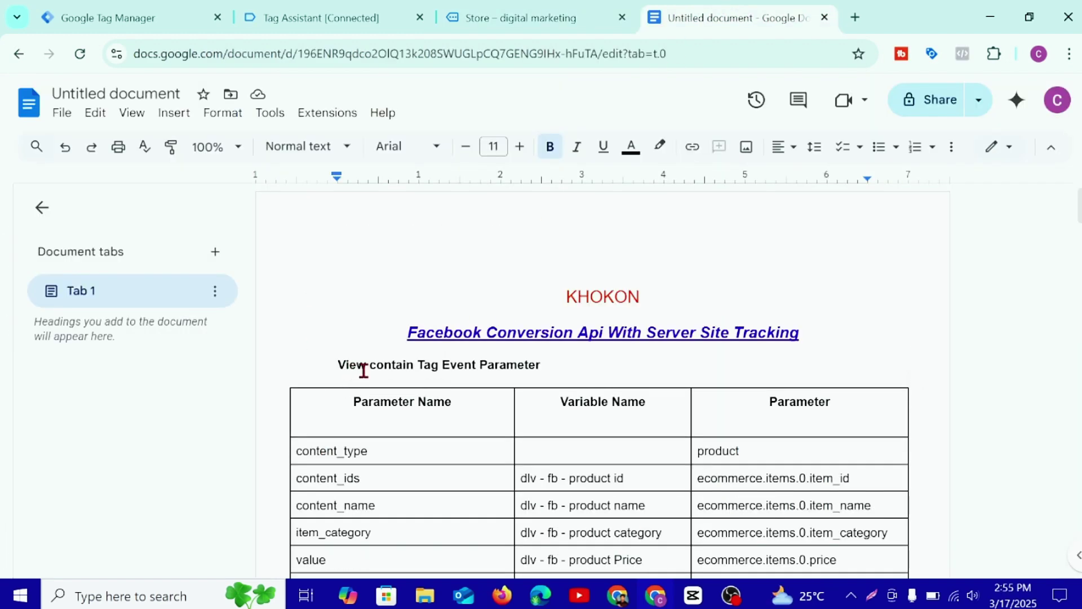
{"action": "scroll", "coordinate": [609, 420], "scroll_direction": "down", "scroll_amount": 2}
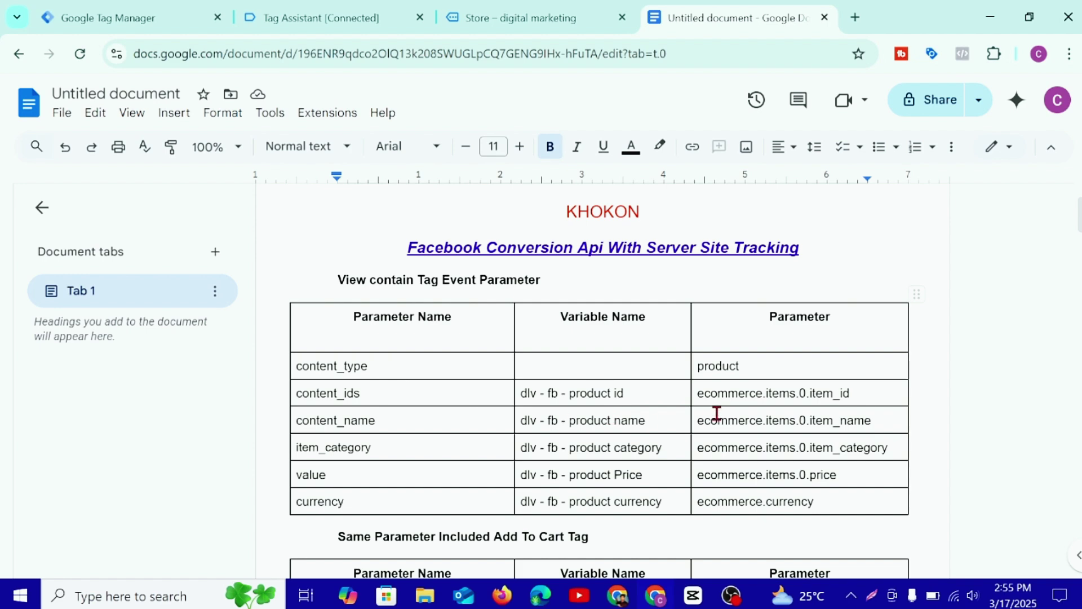
{"action": "scroll", "coordinate": [599, 476], "scroll_direction": "down", "scroll_amount": 2}
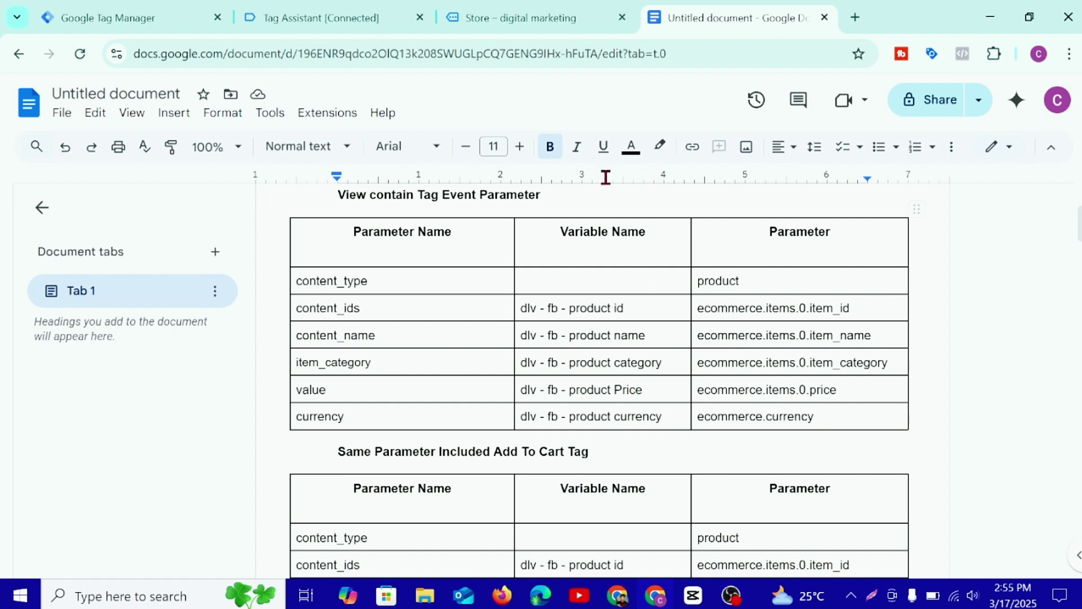
{"action": "left_click", "coordinate": [535, 18]}
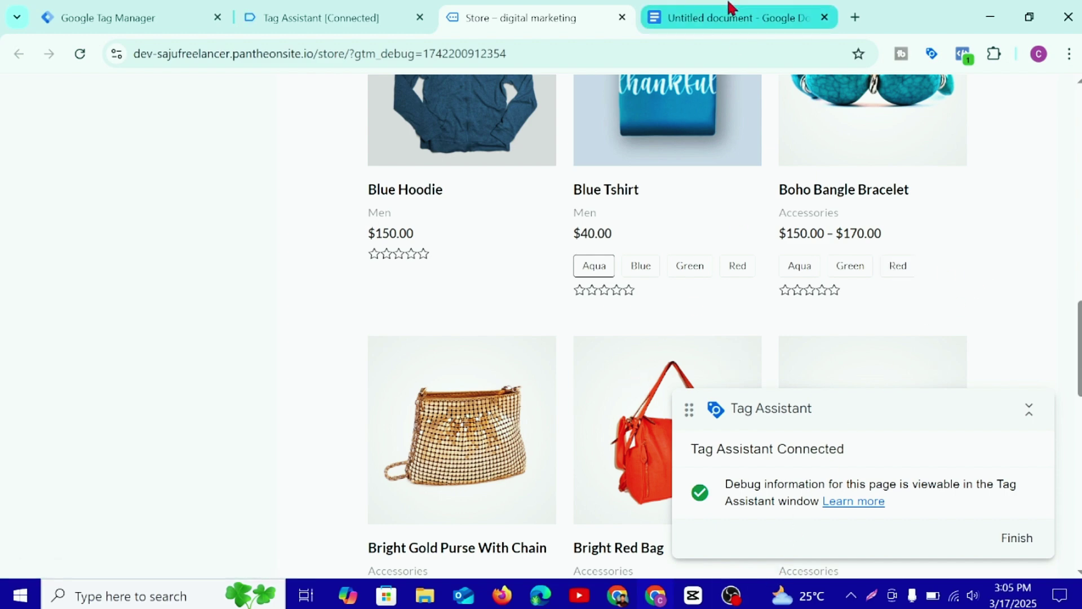
Step: Copy the name dlv - FB - Purchase Value from the document's Variable For FB Purchase Event table and return to Tag Manager's variables
{"action": "left_click", "coordinate": [731, 8]}
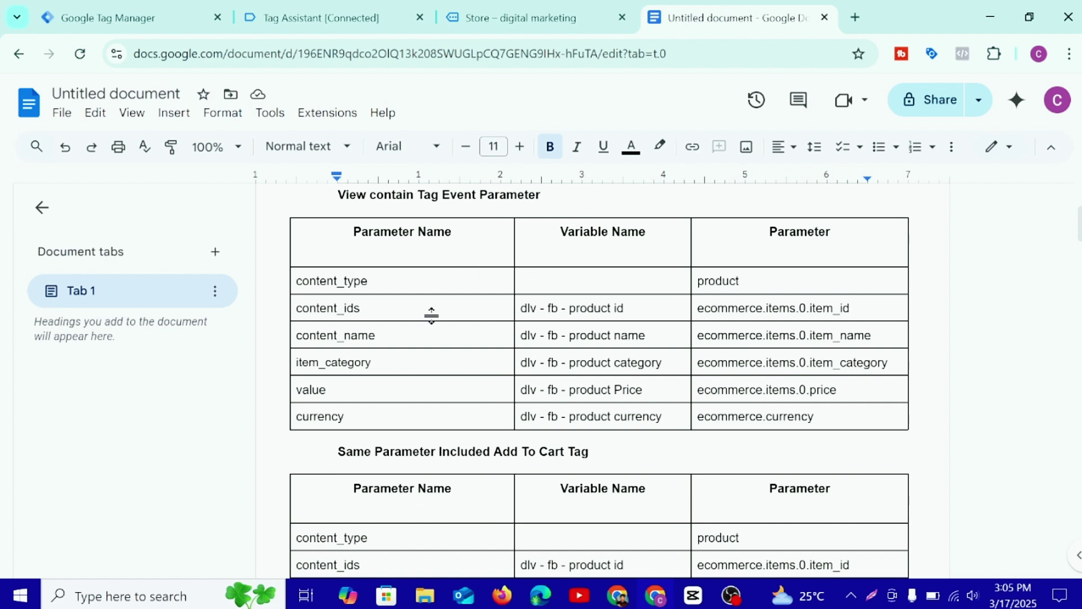
{"action": "scroll", "coordinate": [442, 411], "scroll_direction": "down", "scroll_amount": 5}
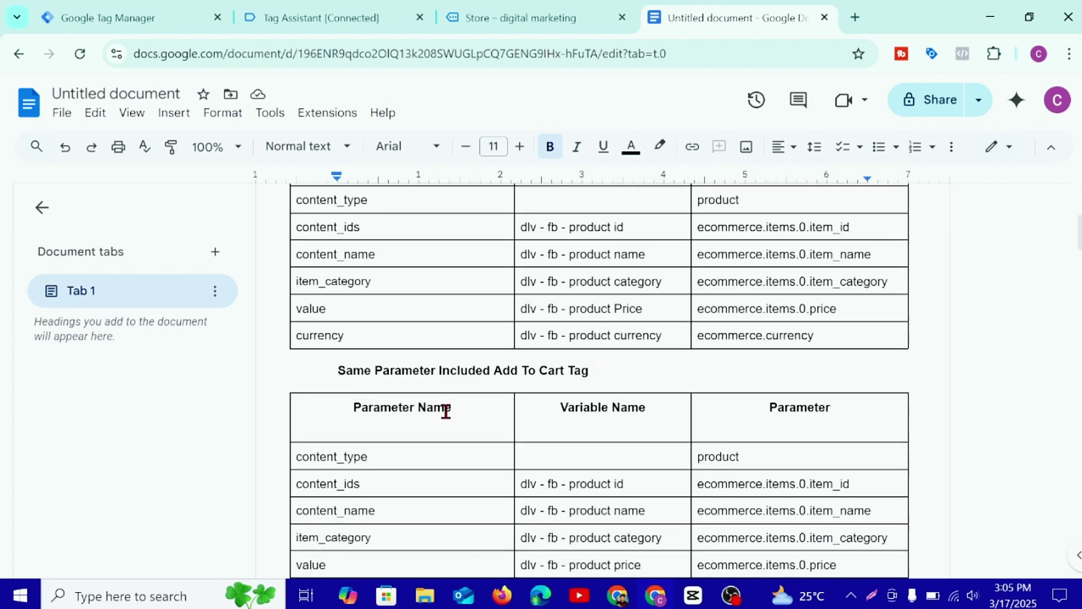
{"action": "scroll", "coordinate": [1053, 302], "scroll_direction": "down", "scroll_amount": 9}
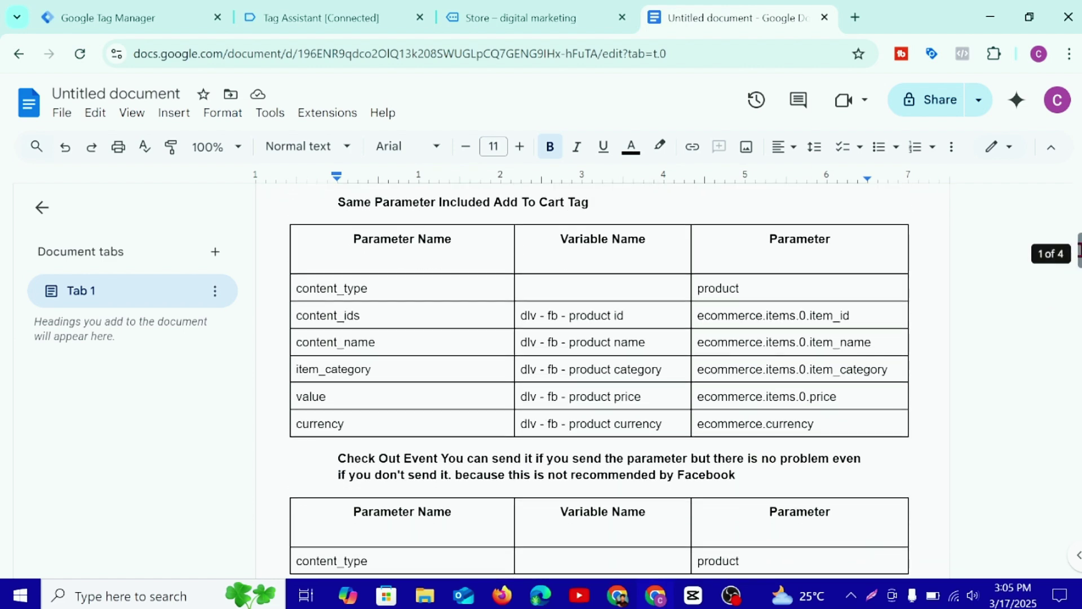
{"action": "scroll", "coordinate": [393, 317], "scroll_direction": "down", "scroll_amount": 4}
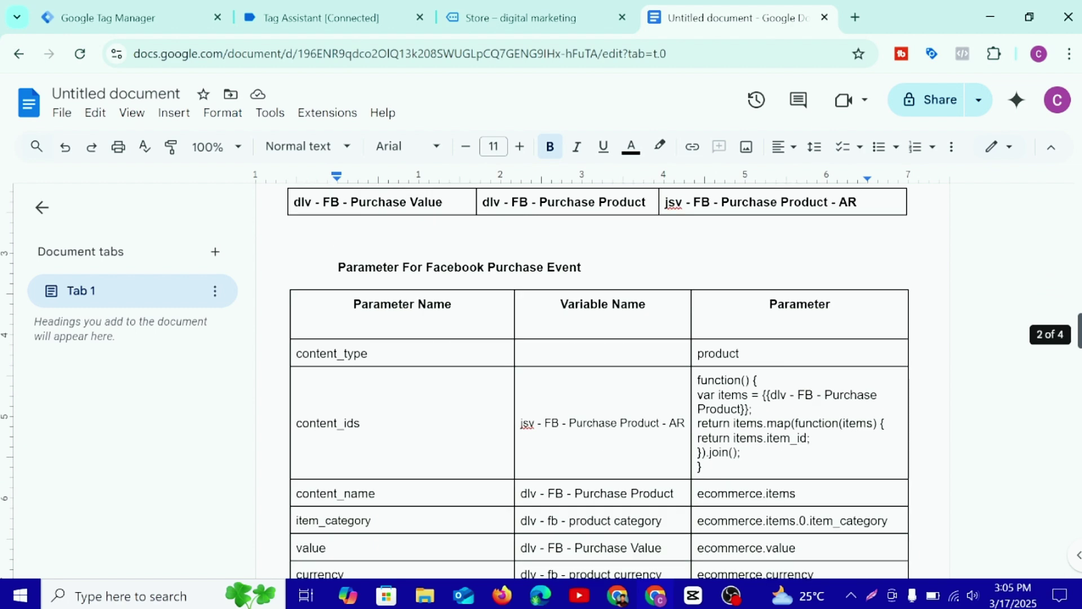
{"action": "scroll", "coordinate": [393, 316], "scroll_direction": "up", "scroll_amount": 1}
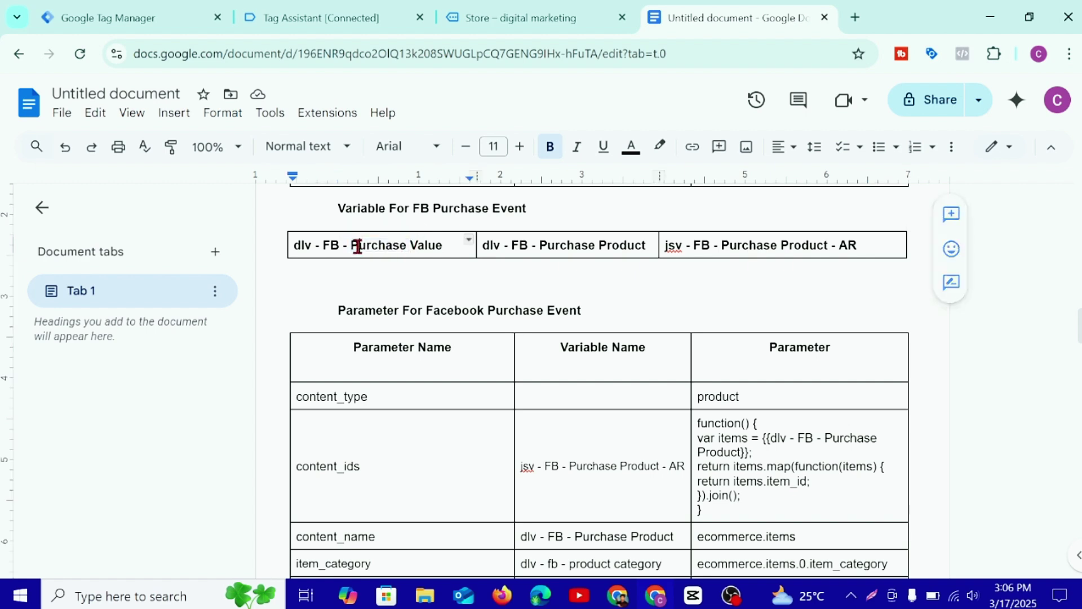
{"action": "triple_click", "coordinate": [355, 244]}
{"action": "right_click", "coordinate": [355, 244]}
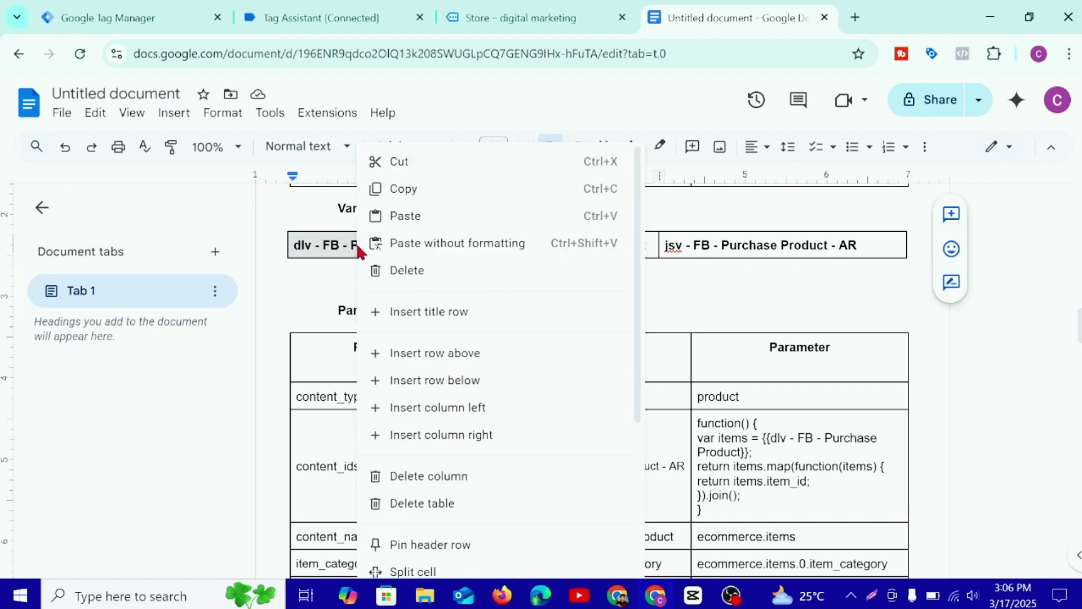
{"action": "left_click", "coordinate": [404, 190]}
{"action": "left_click", "coordinate": [134, 15]}
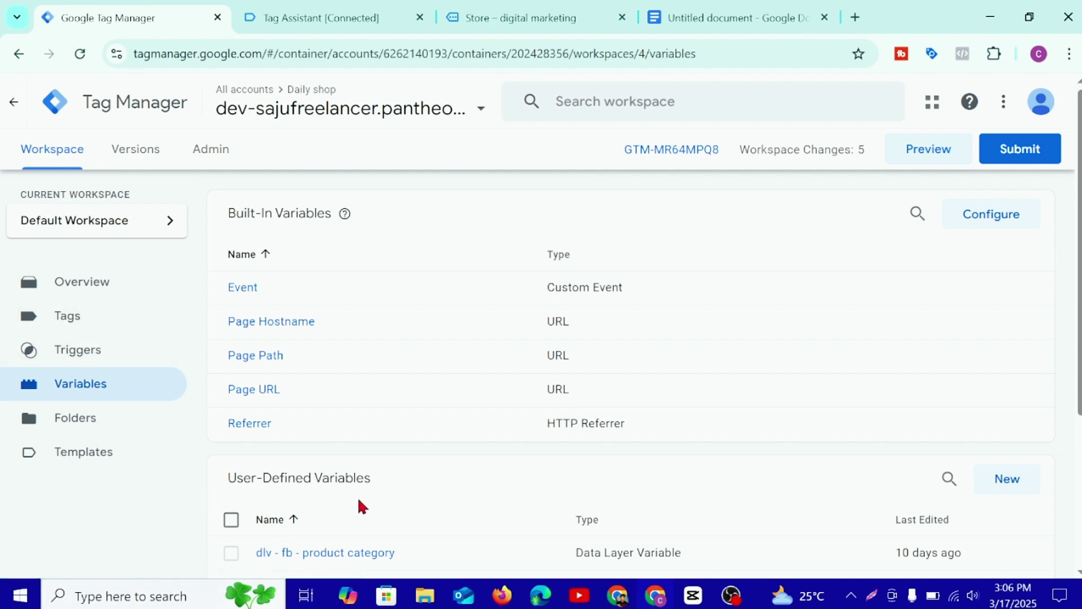
Step: Create a user-defined variable named dlv - FB - Purchase Value with the Data Layer Variable type
{"action": "left_click", "coordinate": [1005, 483]}
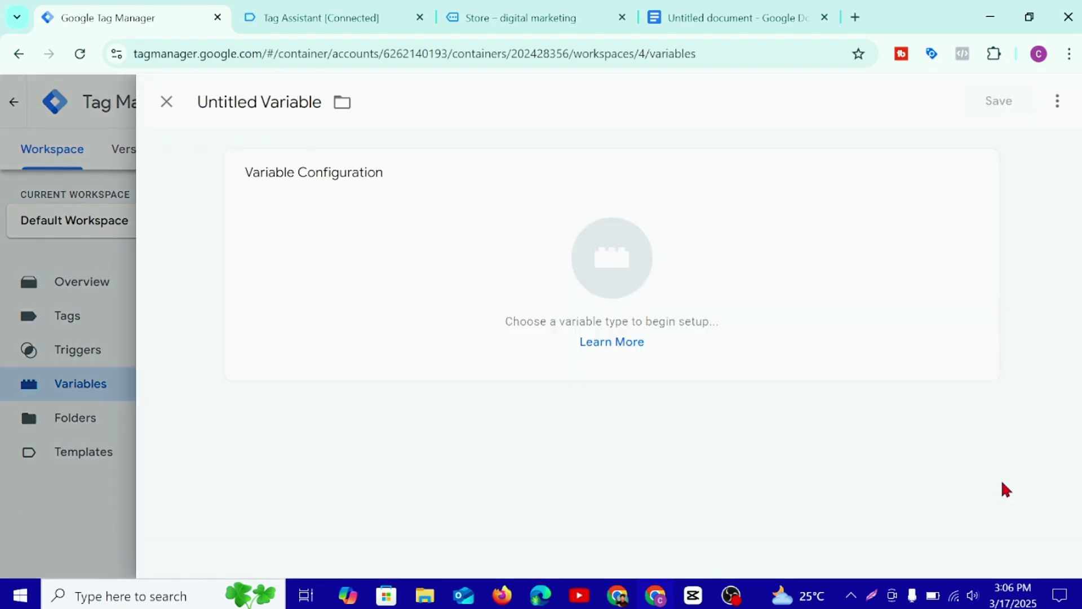
{"action": "triple_click", "coordinate": [263, 102]}
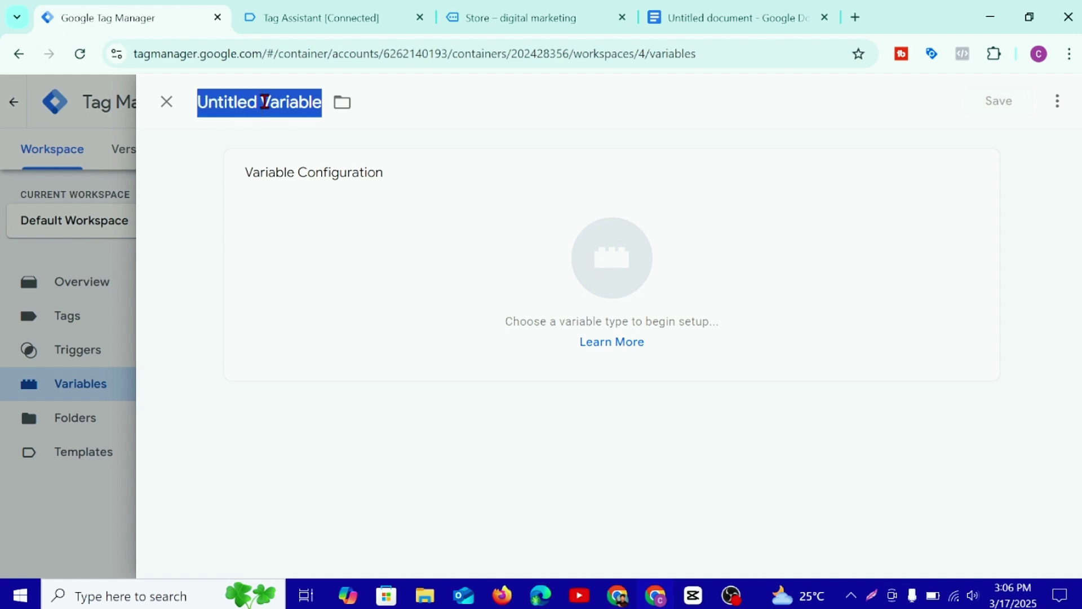
{"action": "right_click", "coordinate": [263, 101]}
{"action": "left_click", "coordinate": [291, 213]}
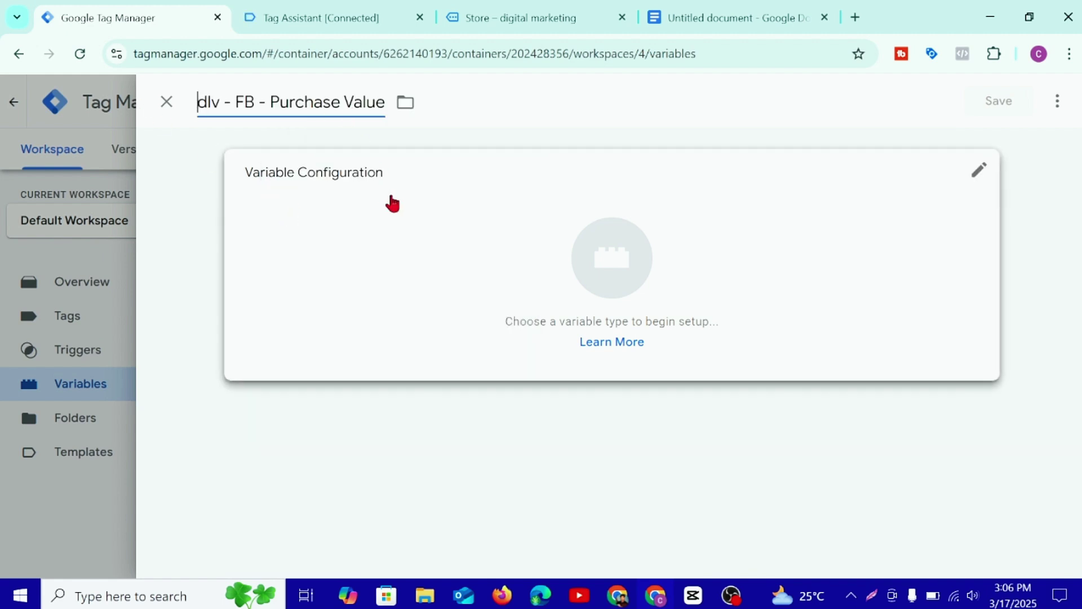
{"action": "left_click", "coordinate": [619, 260]}
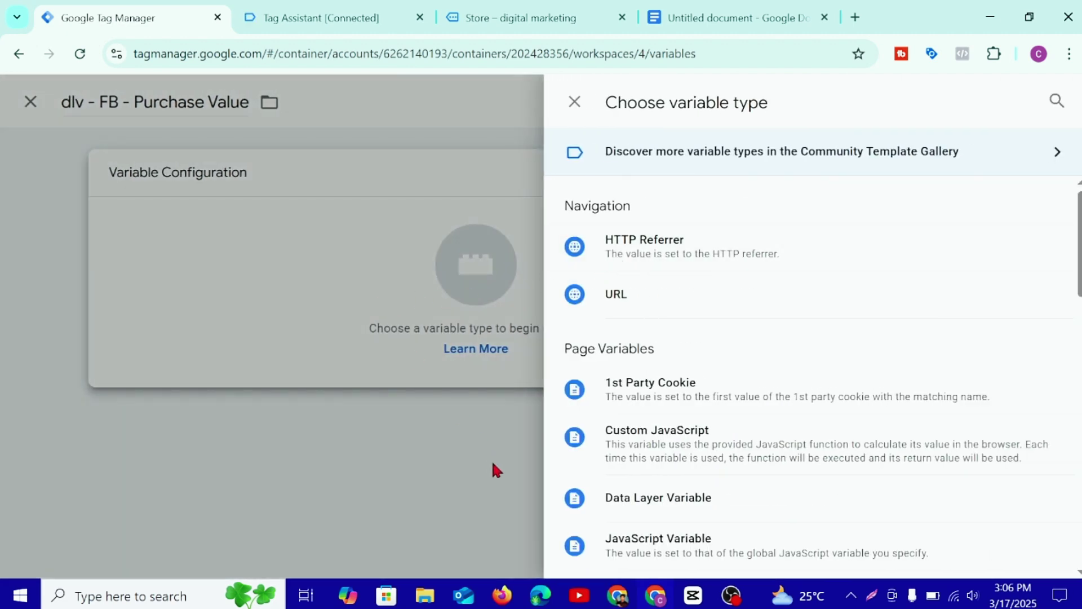
{"action": "left_click", "coordinate": [733, 505]}
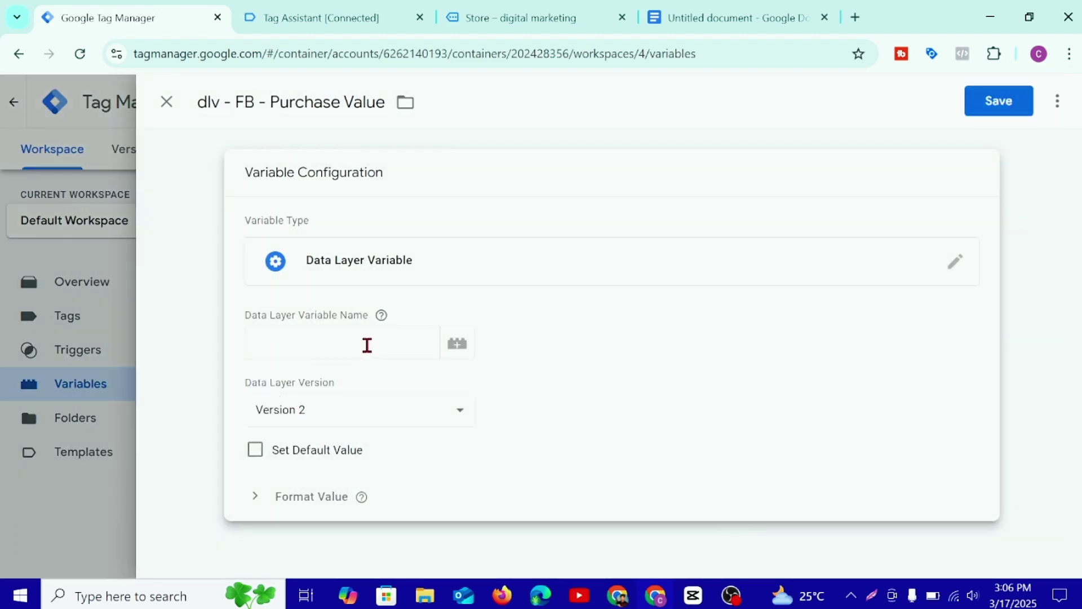
{"action": "left_click", "coordinate": [322, 344]}
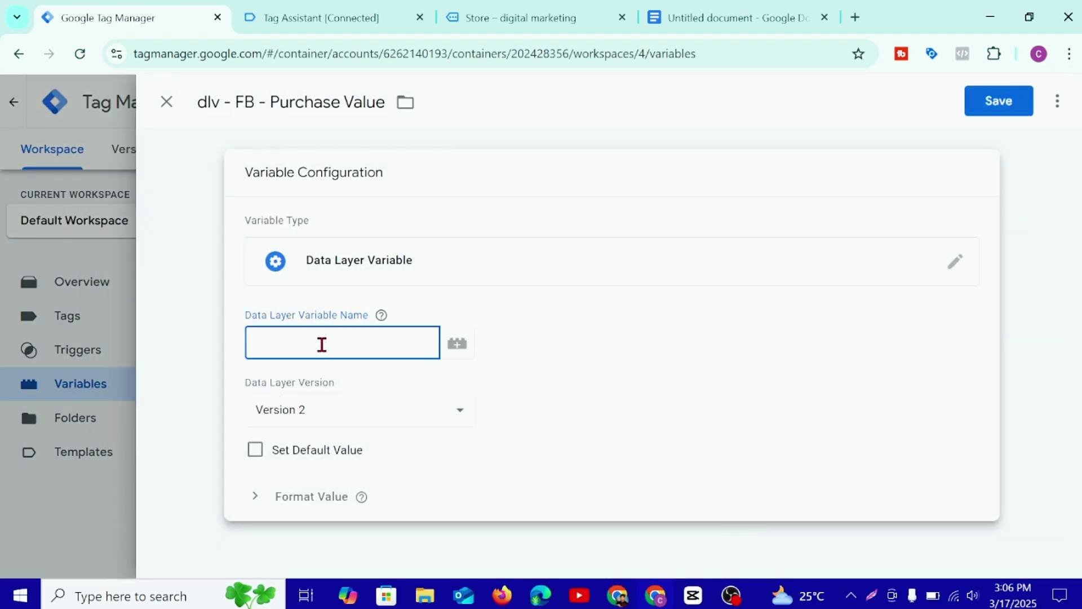
Step: Switch to the store page, find the Blue Hoodie and add one to the cart from its product page
{"action": "left_click", "coordinate": [467, 18]}
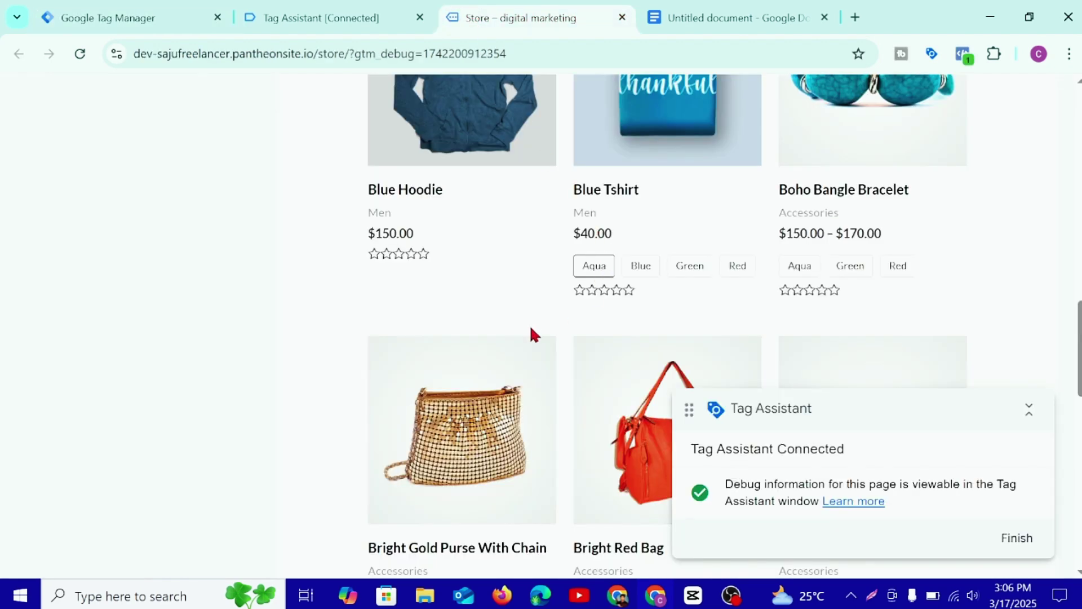
{"action": "scroll", "coordinate": [531, 330], "scroll_direction": "down", "scroll_amount": 4}
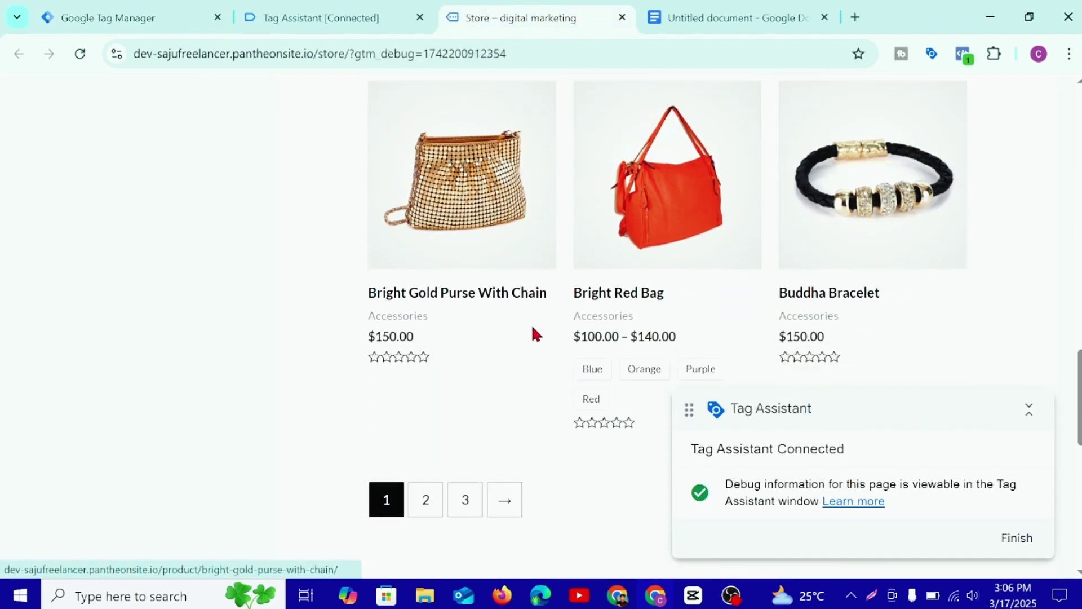
{"action": "scroll", "coordinate": [541, 364], "scroll_direction": "up", "scroll_amount": 6}
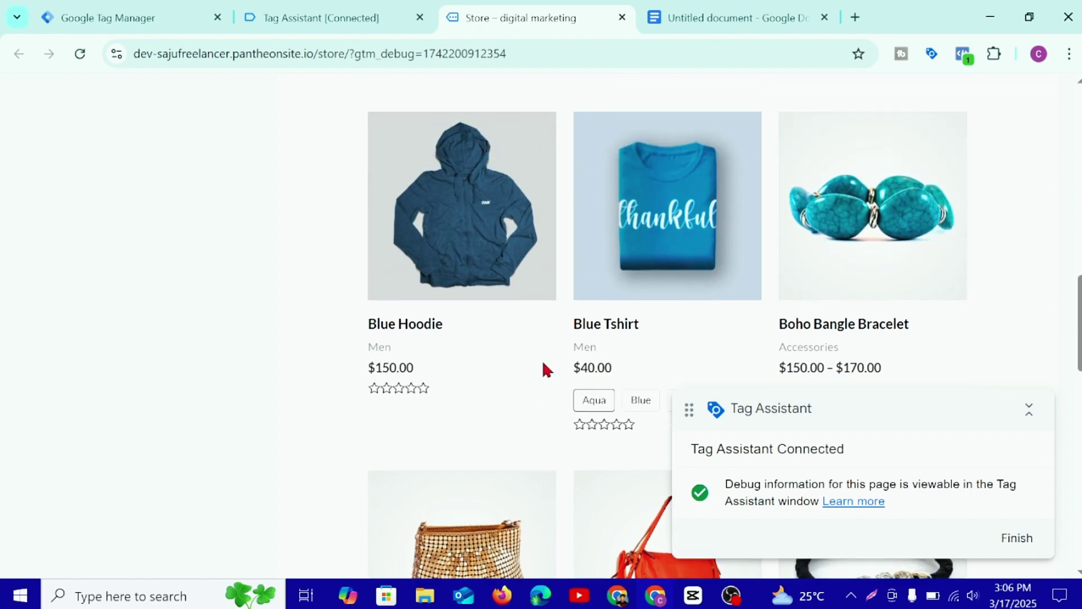
{"action": "scroll", "coordinate": [544, 365], "scroll_direction": "up", "scroll_amount": 1}
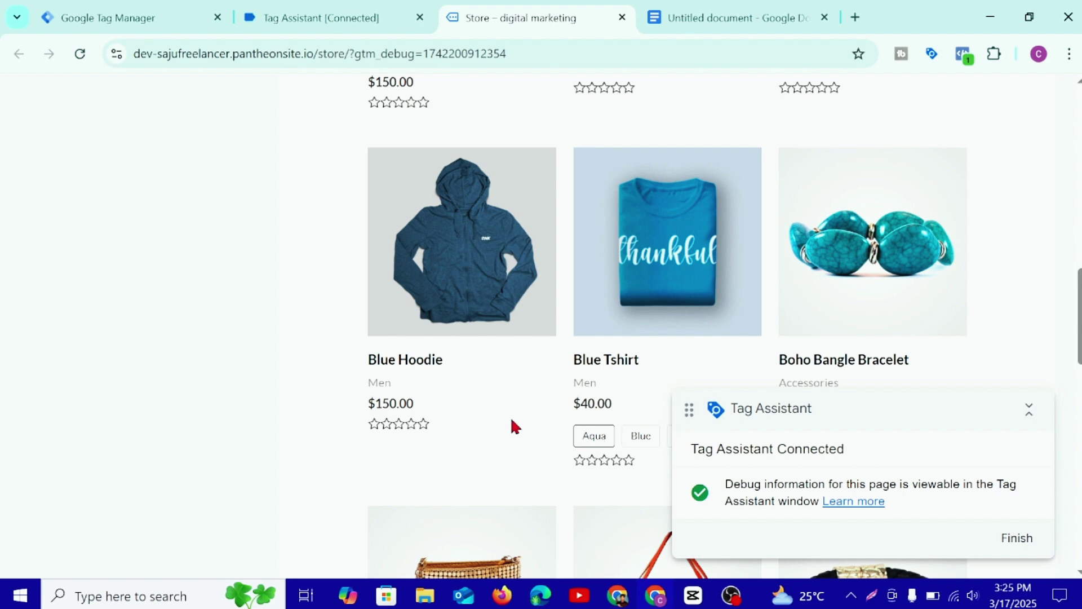
{"action": "scroll", "coordinate": [447, 409], "scroll_direction": "down", "scroll_amount": 5}
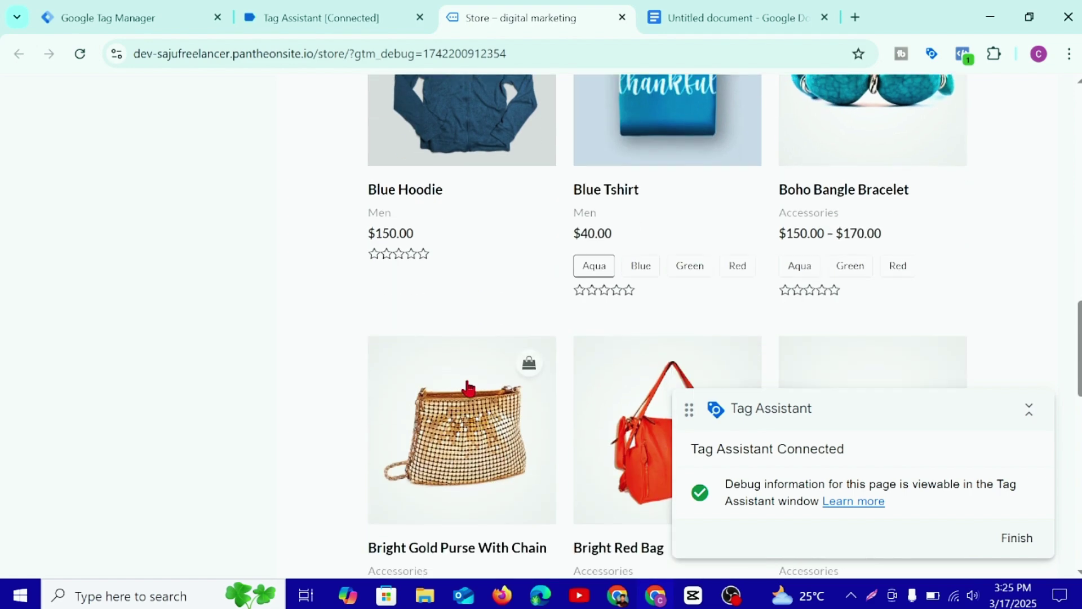
{"action": "scroll", "coordinate": [470, 388], "scroll_direction": "up", "scroll_amount": 5}
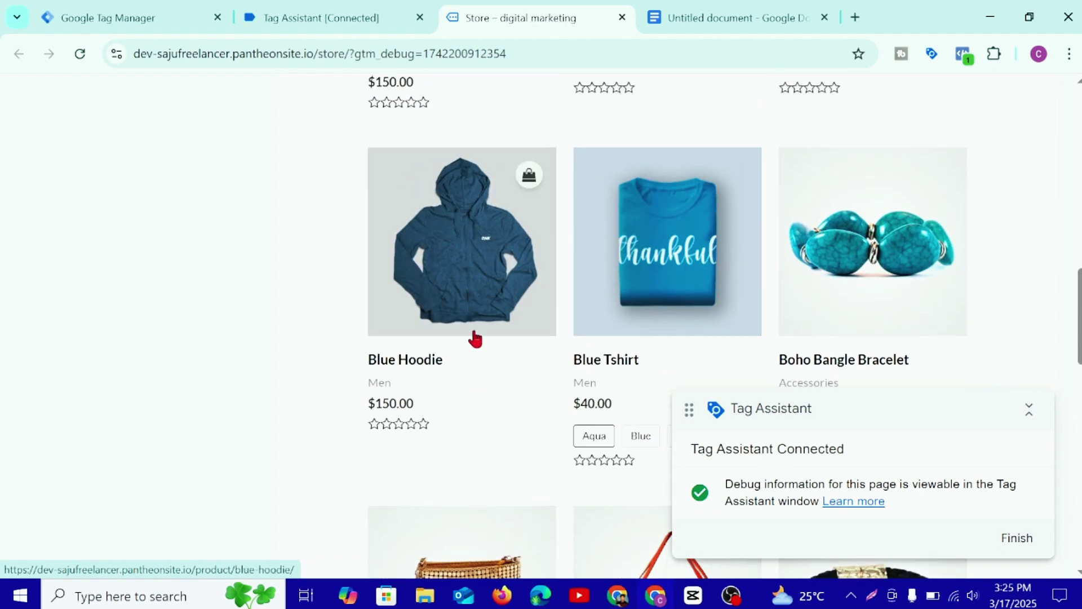
{"action": "left_click", "coordinate": [458, 293]}
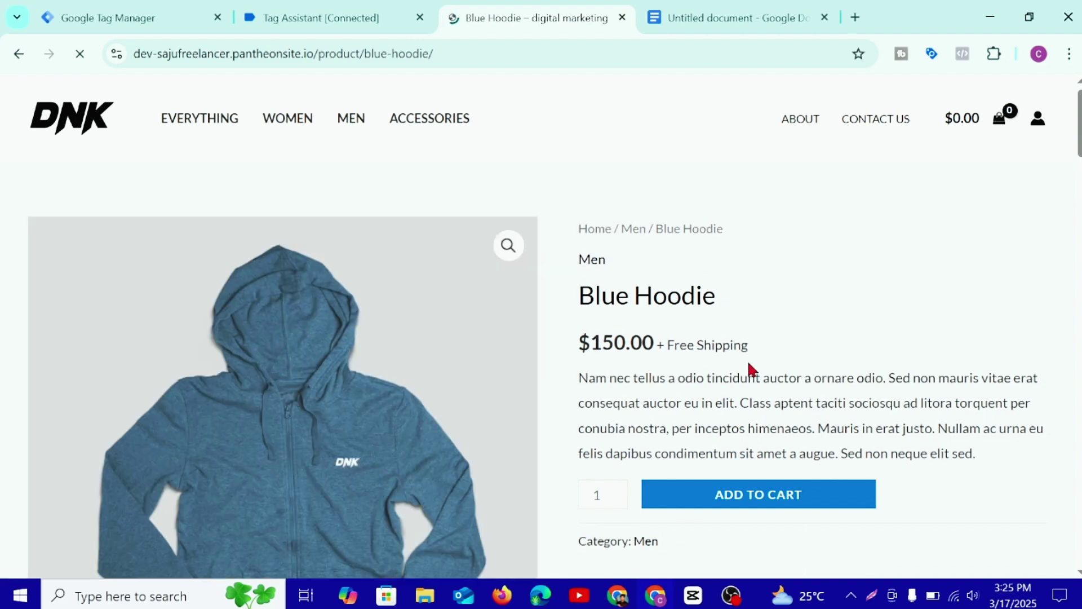
{"action": "scroll", "coordinate": [749, 370], "scroll_direction": "down", "scroll_amount": 1}
{"action": "left_click", "coordinate": [771, 416]}
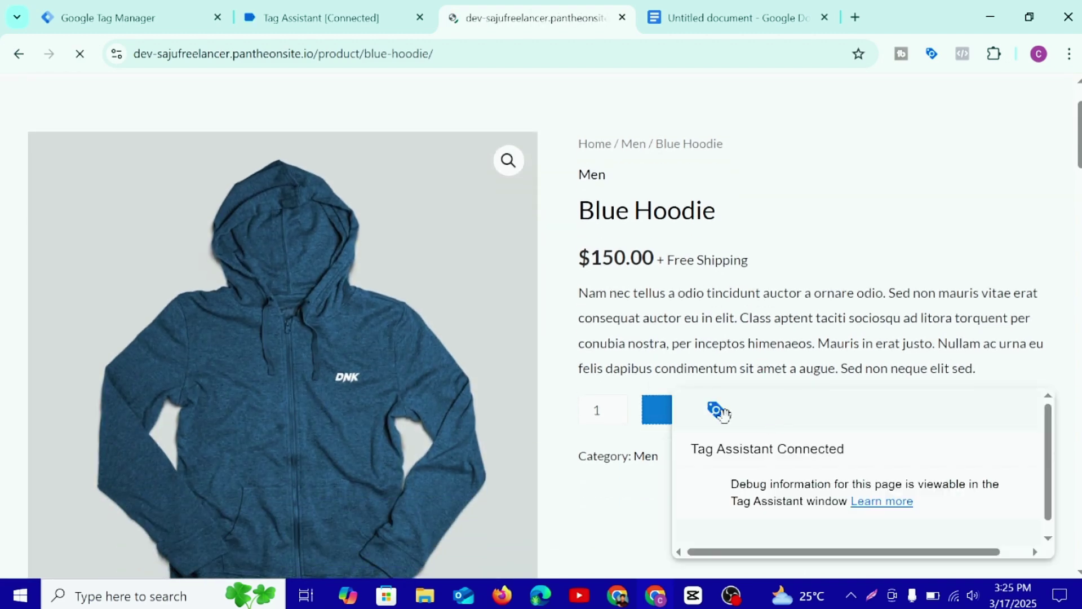
Step: Open the cart containing the Blue Hoodie and proceed to checkout
{"action": "scroll", "coordinate": [687, 338], "scroll_direction": "down", "scroll_amount": 2}
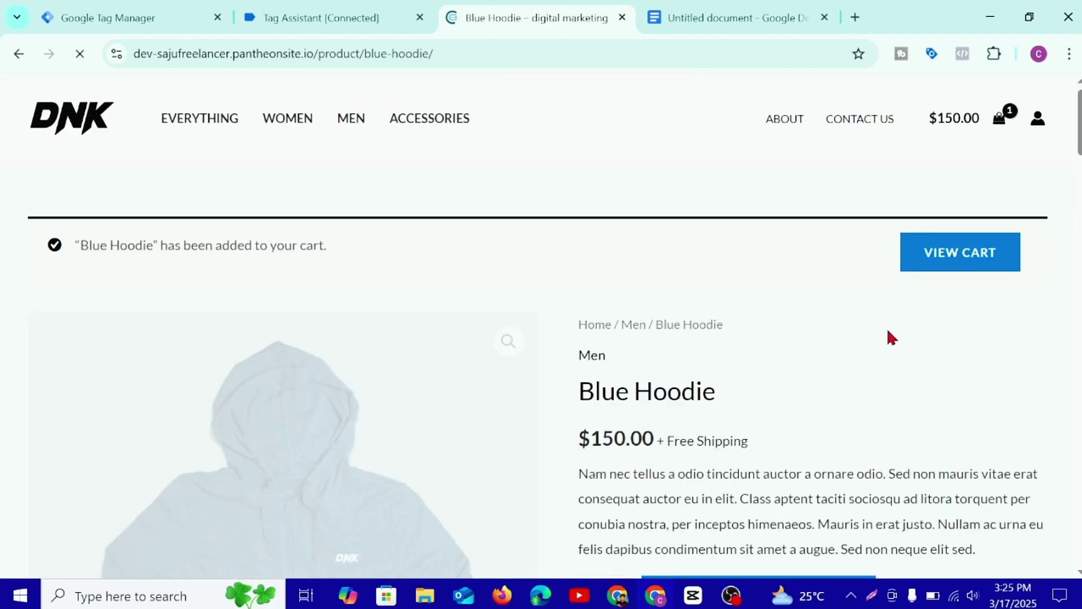
{"action": "scroll", "coordinate": [851, 350], "scroll_direction": "down", "scroll_amount": 5}
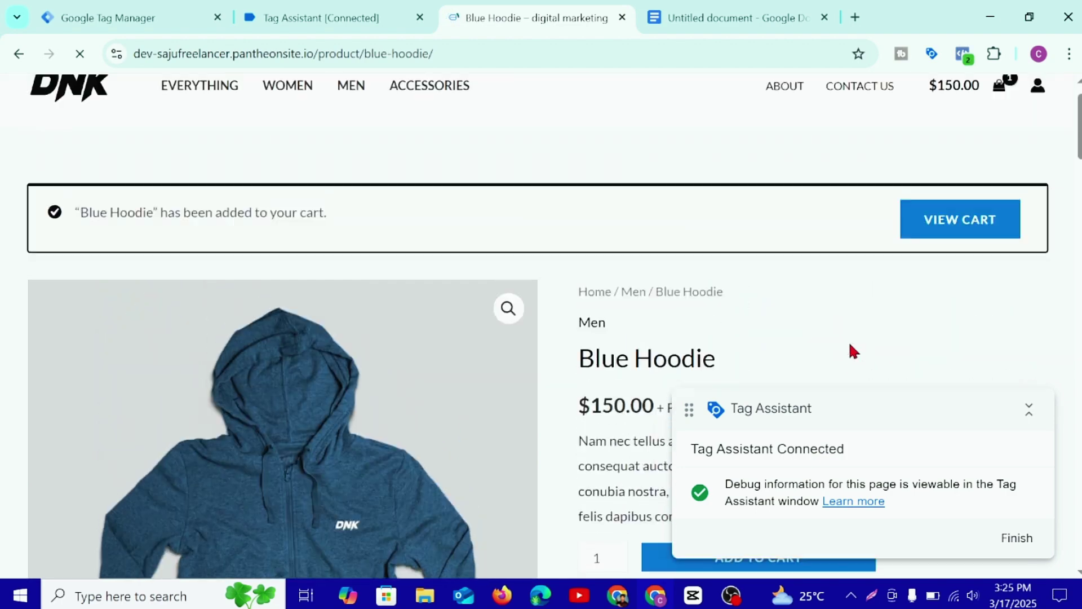
{"action": "scroll", "coordinate": [799, 249], "scroll_direction": "down", "scroll_amount": 6}
{"action": "scroll", "coordinate": [812, 260], "scroll_direction": "down", "scroll_amount": 3}
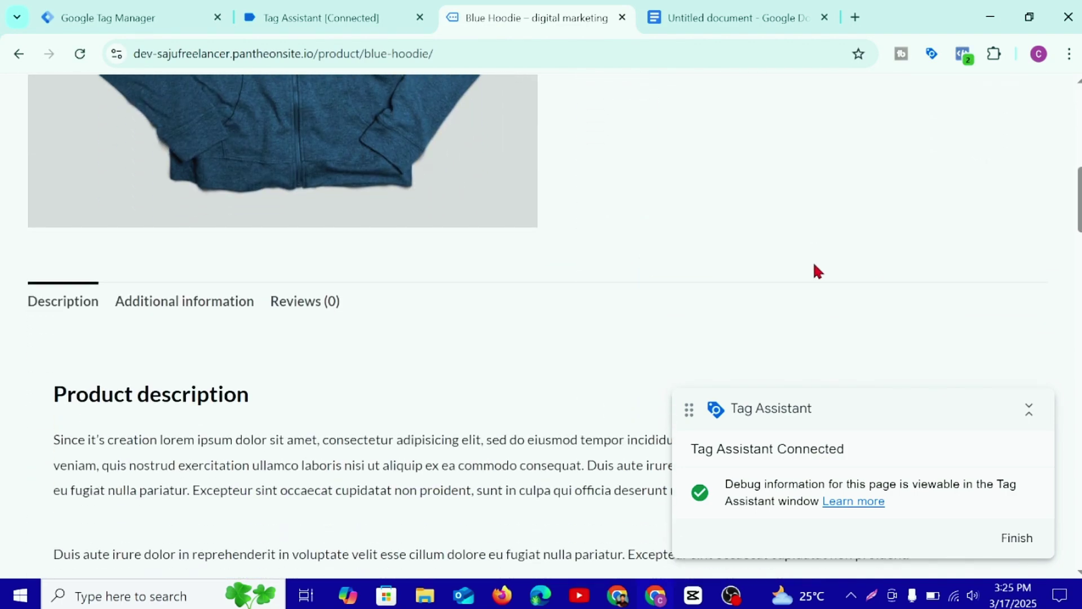
{"action": "scroll", "coordinate": [874, 273], "scroll_direction": "up", "scroll_amount": 9}
{"action": "scroll", "coordinate": [878, 279], "scroll_direction": "up", "scroll_amount": 2}
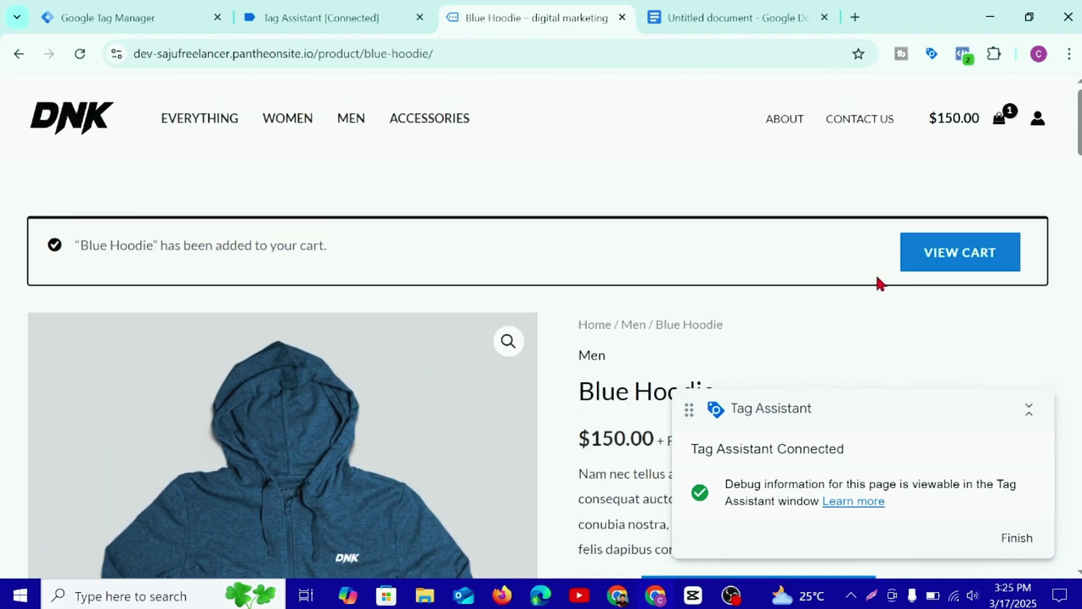
{"action": "left_click", "coordinate": [951, 253]}
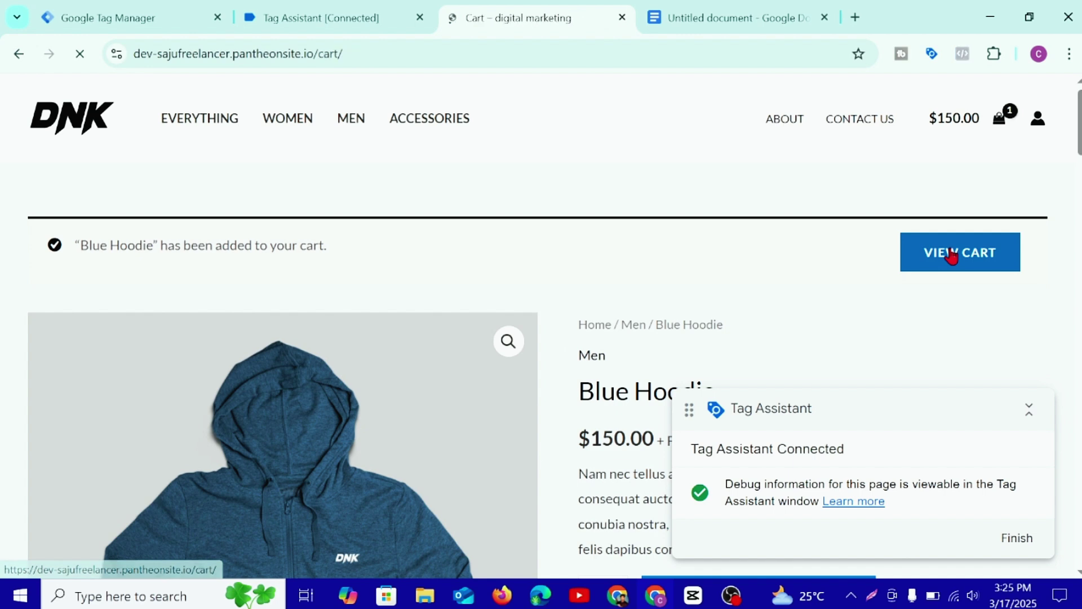
{"action": "scroll", "coordinate": [629, 332], "scroll_direction": "down", "scroll_amount": 1}
{"action": "scroll", "coordinate": [627, 326], "scroll_direction": "down", "scroll_amount": 3}
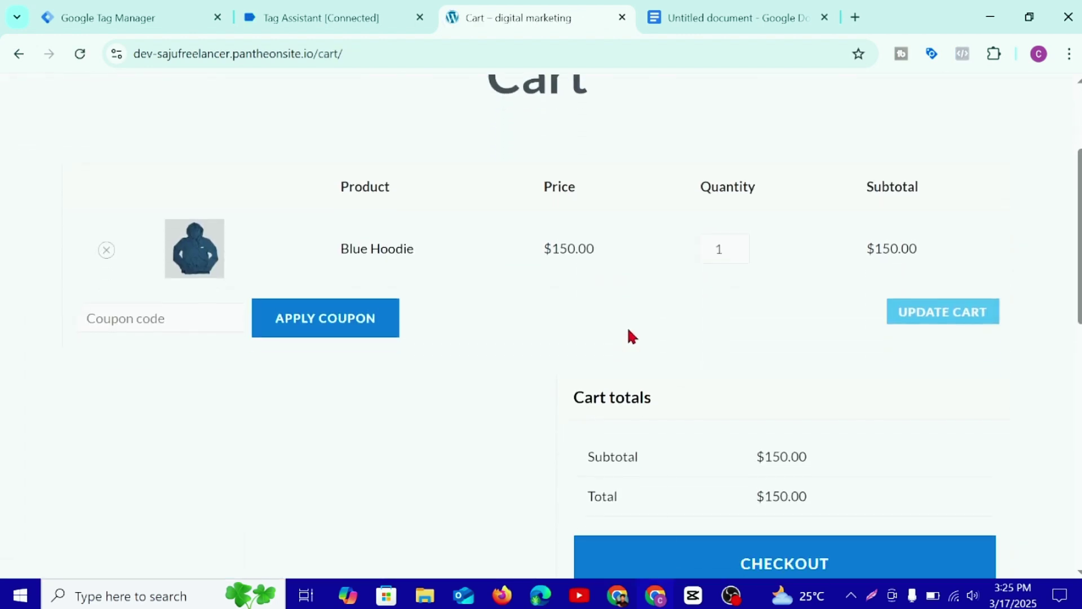
{"action": "scroll", "coordinate": [627, 326], "scroll_direction": "down", "scroll_amount": 4}
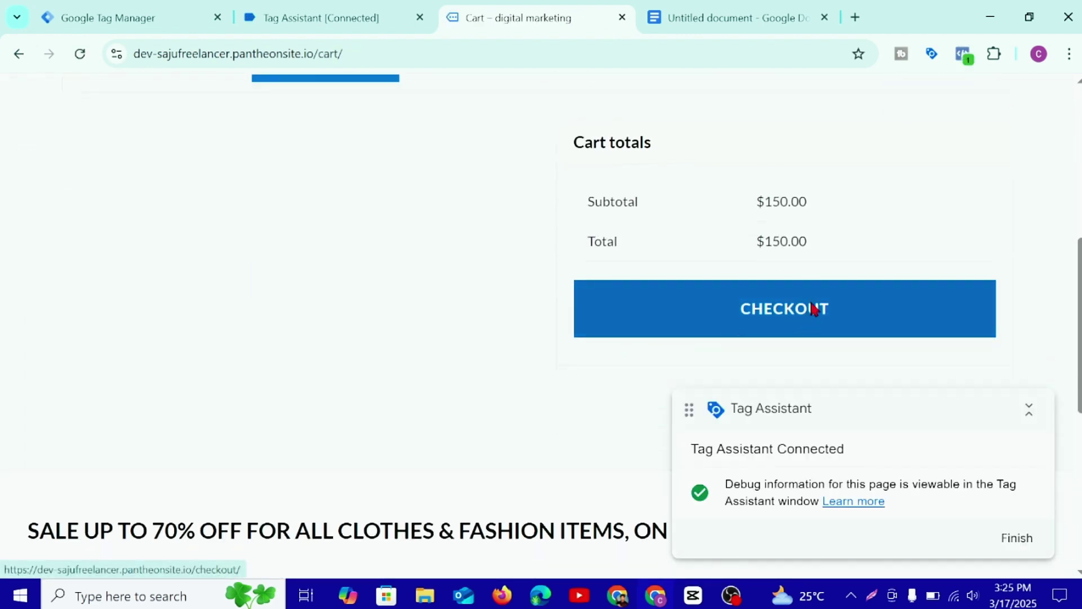
{"action": "left_click", "coordinate": [813, 308]}
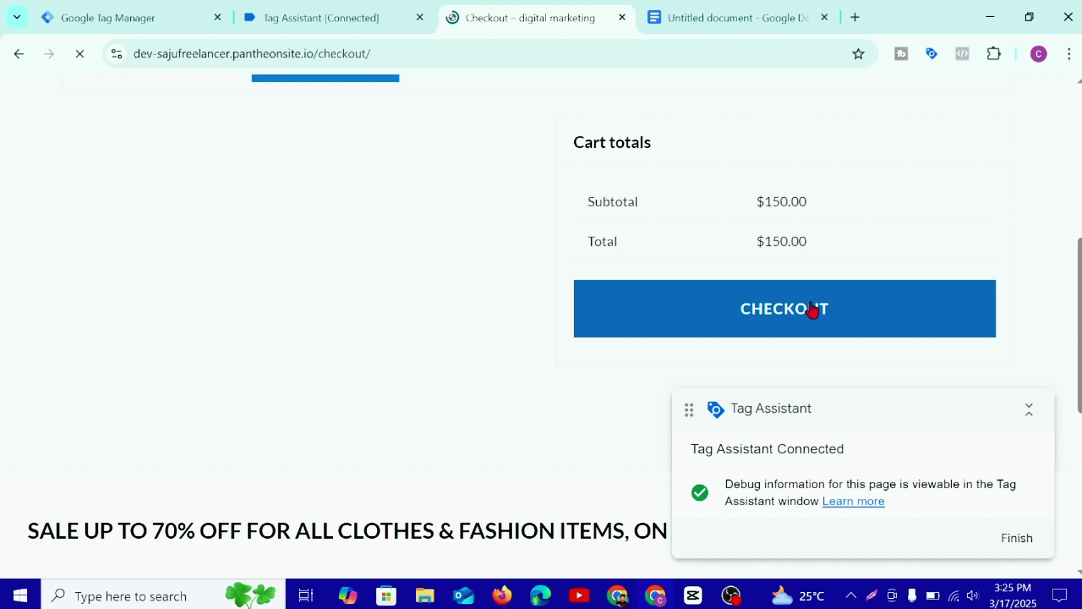
Step: Fill in the customer's billing details and place the Blue Hoodie order with cash on delivery
{"action": "scroll", "coordinate": [338, 299], "scroll_direction": "down", "scroll_amount": 4}
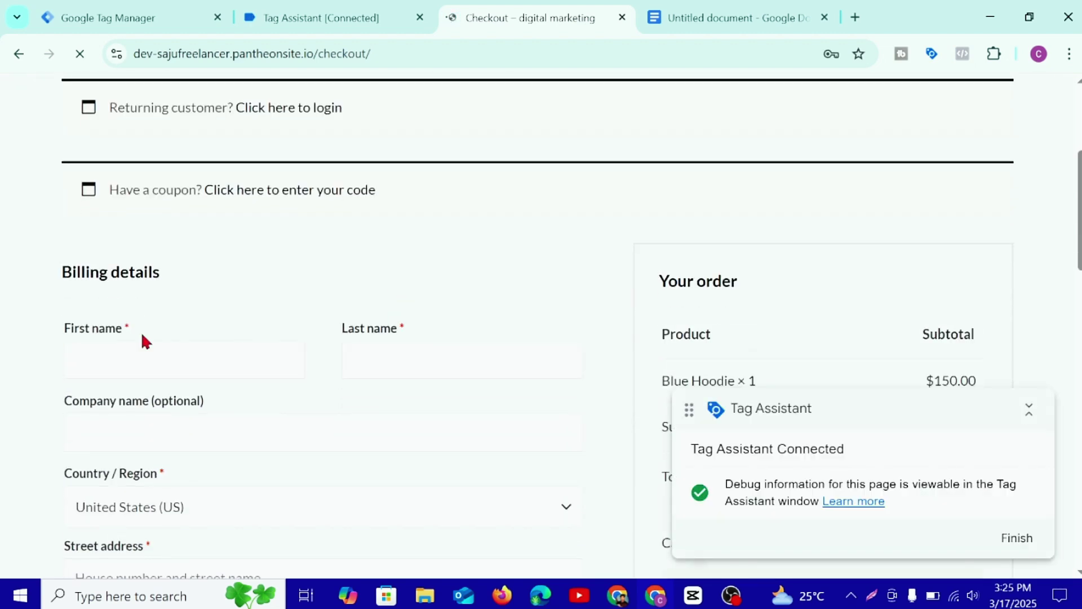
{"action": "left_click", "coordinate": [215, 359]}
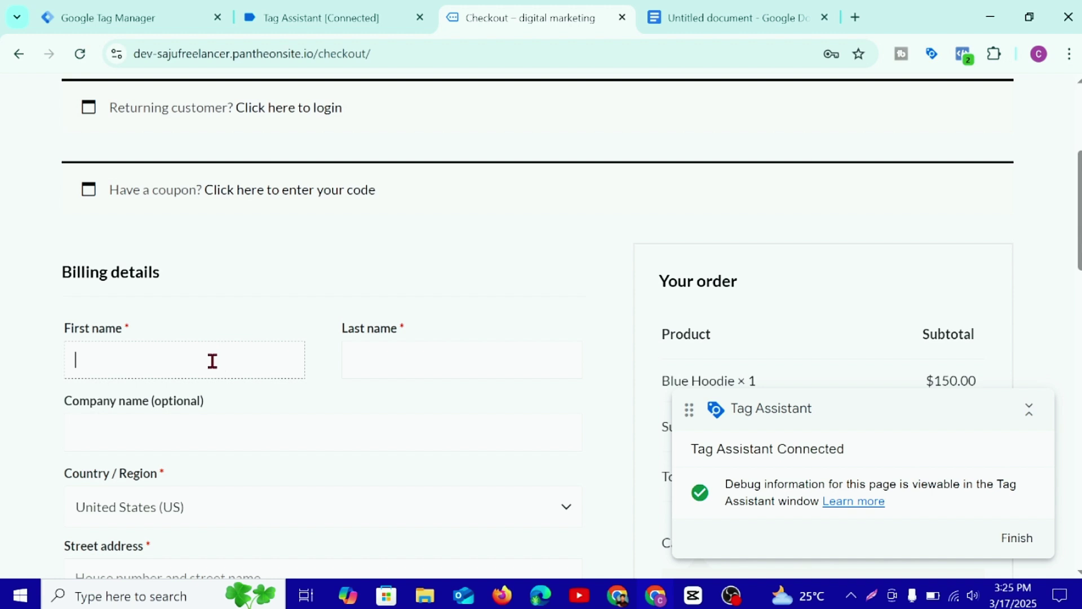
{"action": "type", "text": "J"}
{"action": "key", "text": "BackSpace"}
{"action": "type", "text": "KHU"}
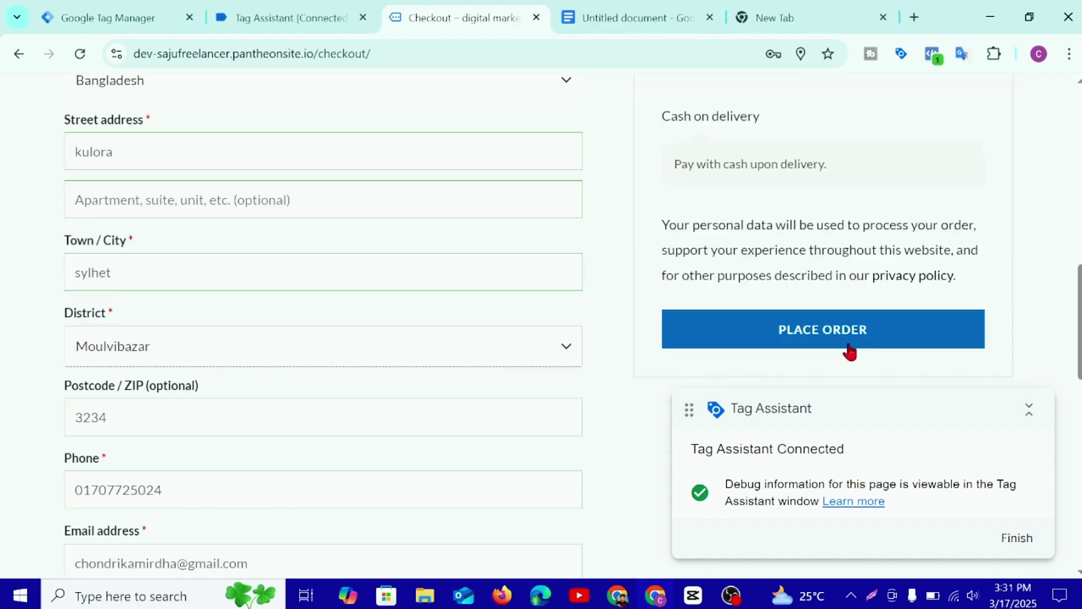
{"action": "left_click", "coordinate": [849, 333]}
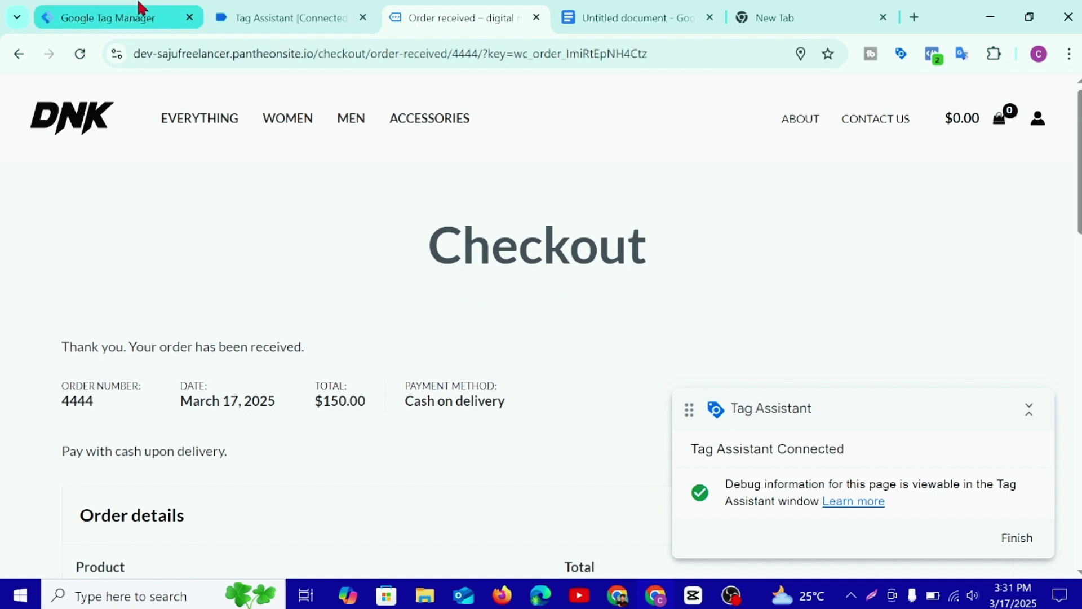
Step: Switch to Tag Assistant and examine the data layer values of the purchase event on the Order received page
{"action": "left_click", "coordinate": [239, 15]}
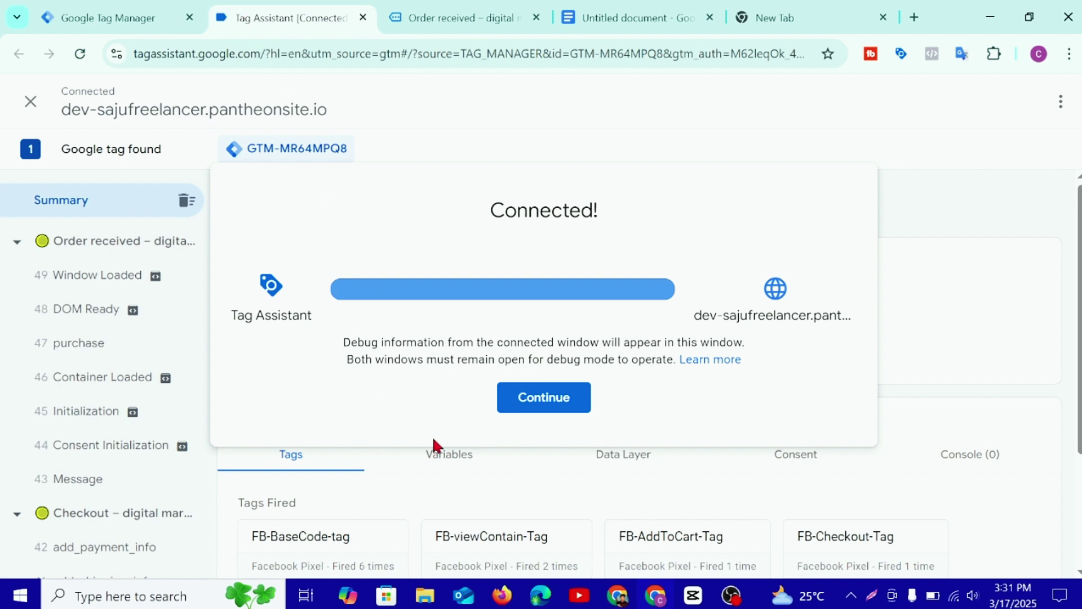
{"action": "left_click", "coordinate": [525, 403]}
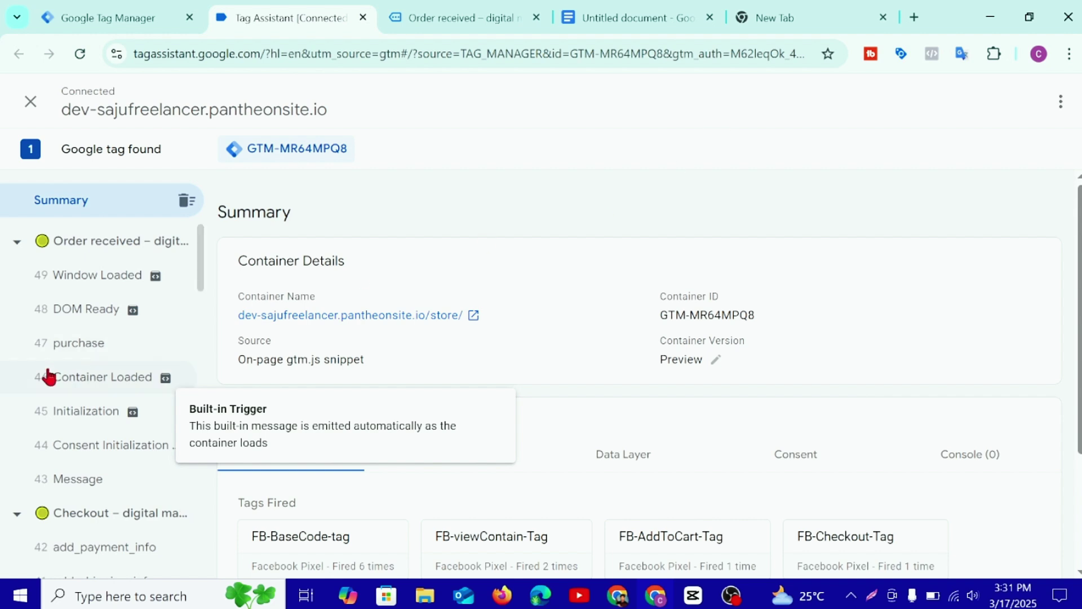
{"action": "left_click", "coordinate": [116, 346]}
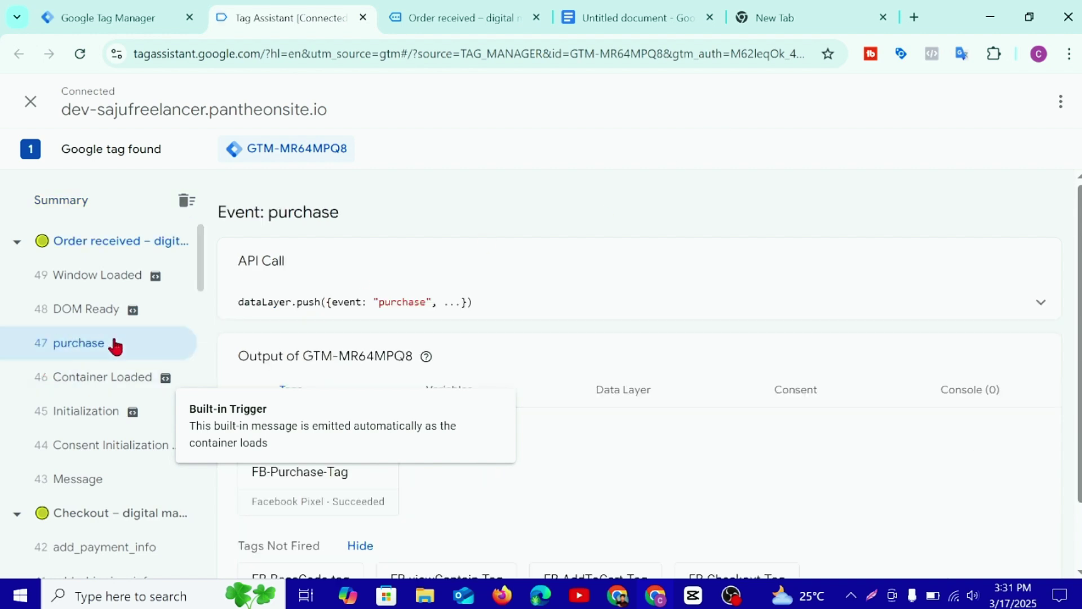
{"action": "left_click", "coordinate": [625, 394]}
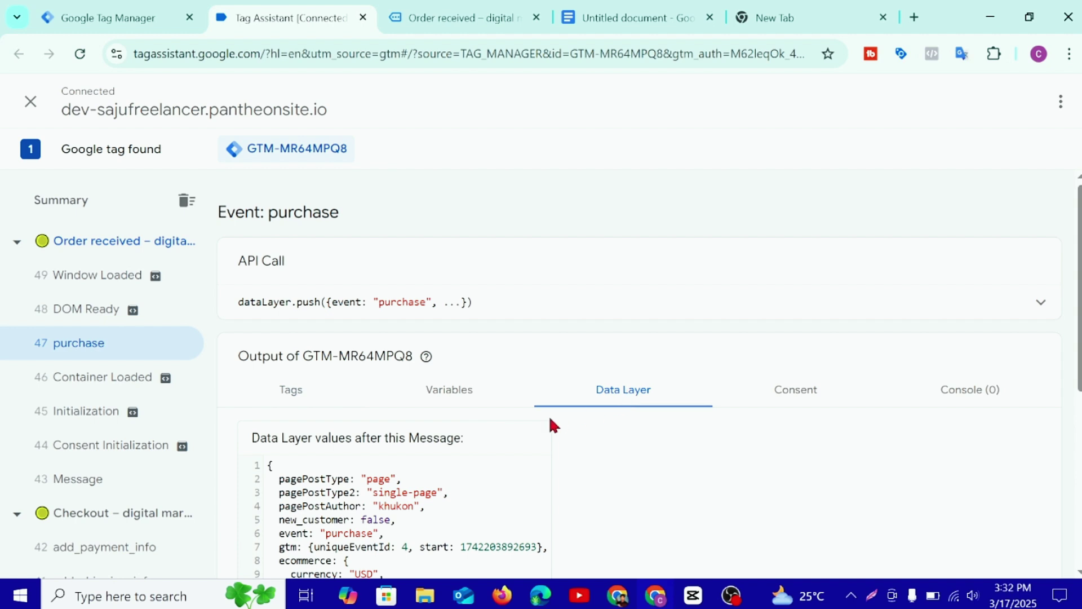
{"action": "scroll", "coordinate": [549, 413], "scroll_direction": "down", "scroll_amount": 6}
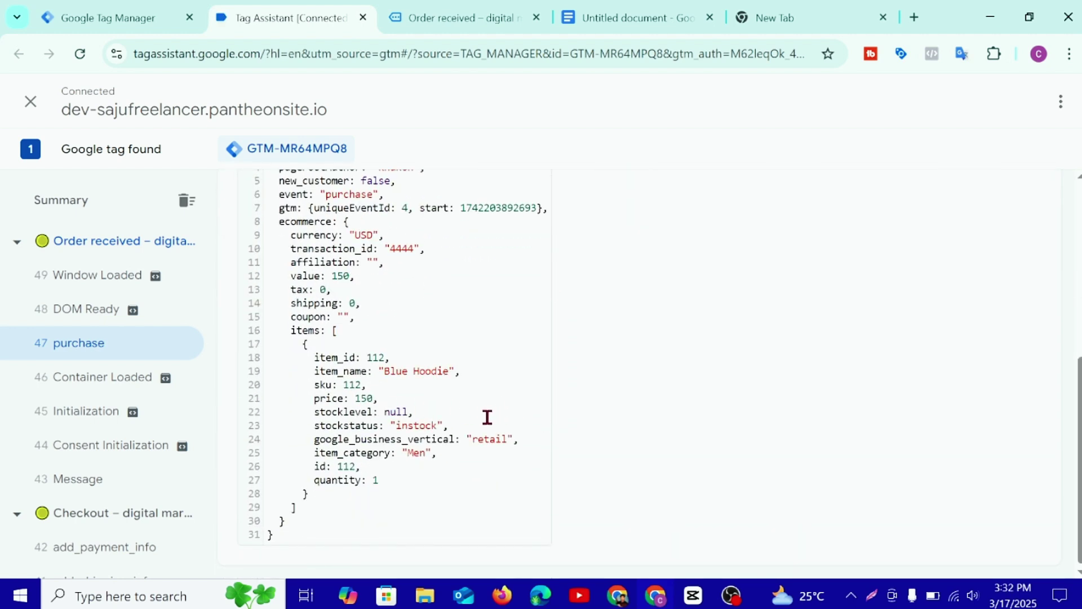
{"action": "scroll", "coordinate": [345, 406], "scroll_direction": "up", "scroll_amount": 3}
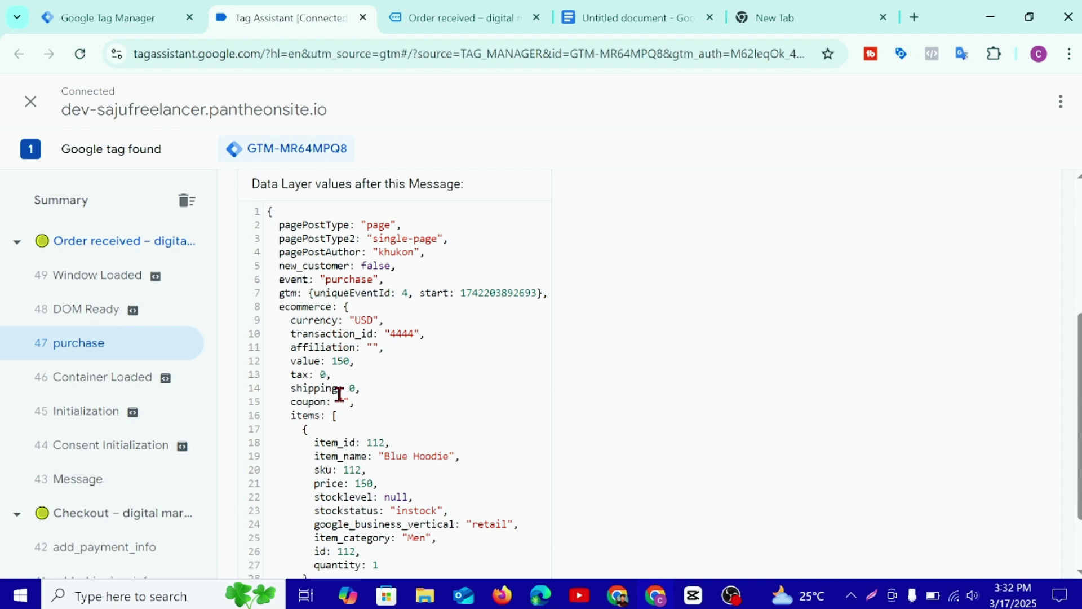
Step: Copy the key ecommerce from the purchase event's data layer values and switch back to the store's Order received page
{"action": "double_click", "coordinate": [303, 308]}
{"action": "key", "text": "ctrl+c"}
{"action": "right_click", "coordinate": [304, 308]}
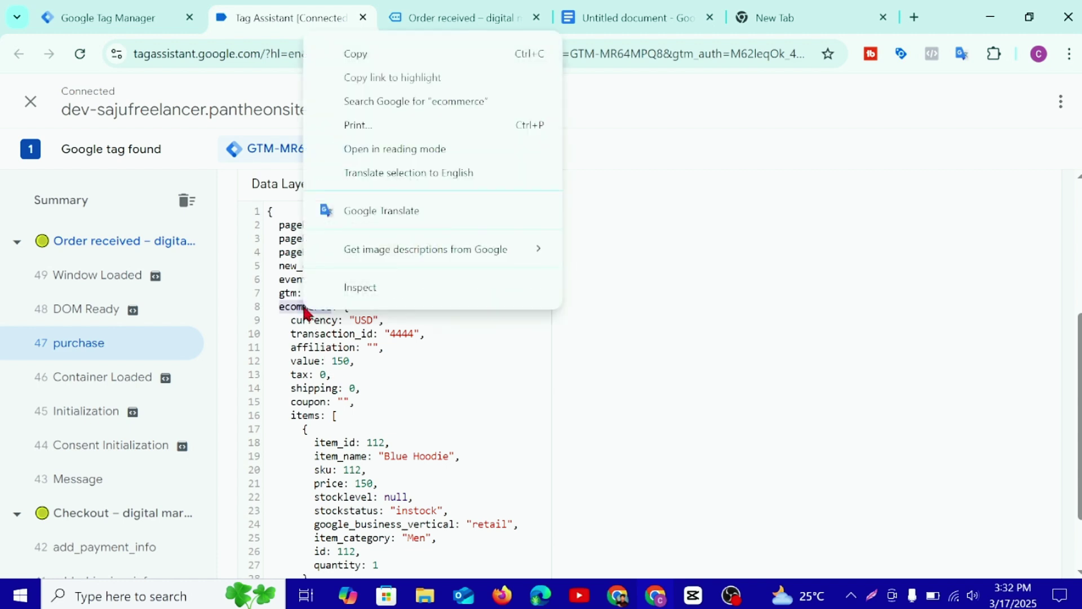
{"action": "left_click", "coordinate": [334, 53]}
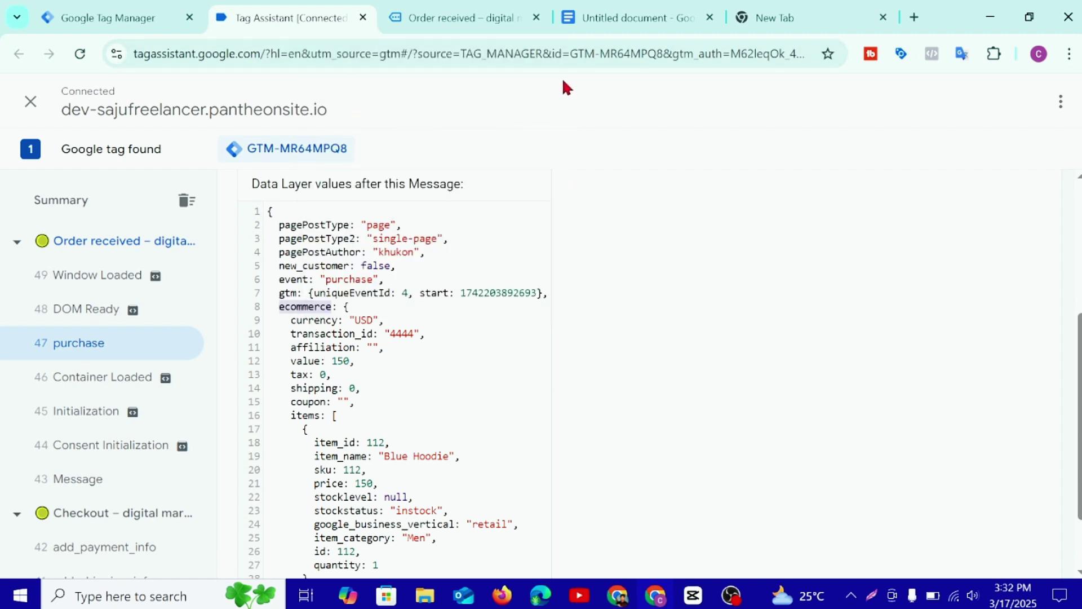
{"action": "left_click", "coordinate": [608, 8]}
{"action": "left_click", "coordinate": [482, 9]}
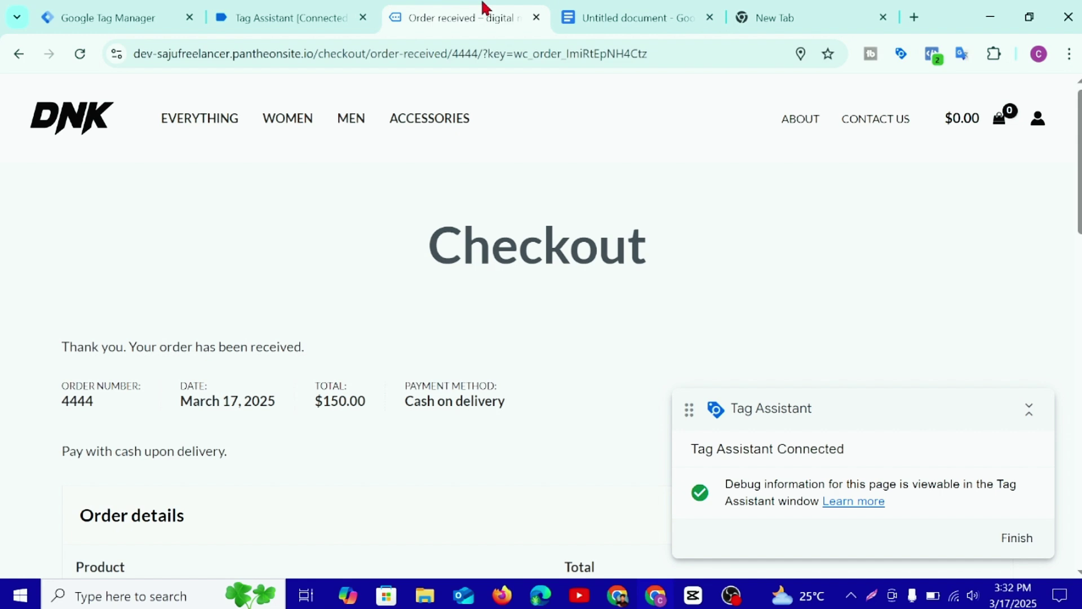
Step: Switch to Tag Manager and enter "ecommerce." as the data layer variable name of dlv - FB - Purchase Value
{"action": "left_click", "coordinate": [113, 13]}
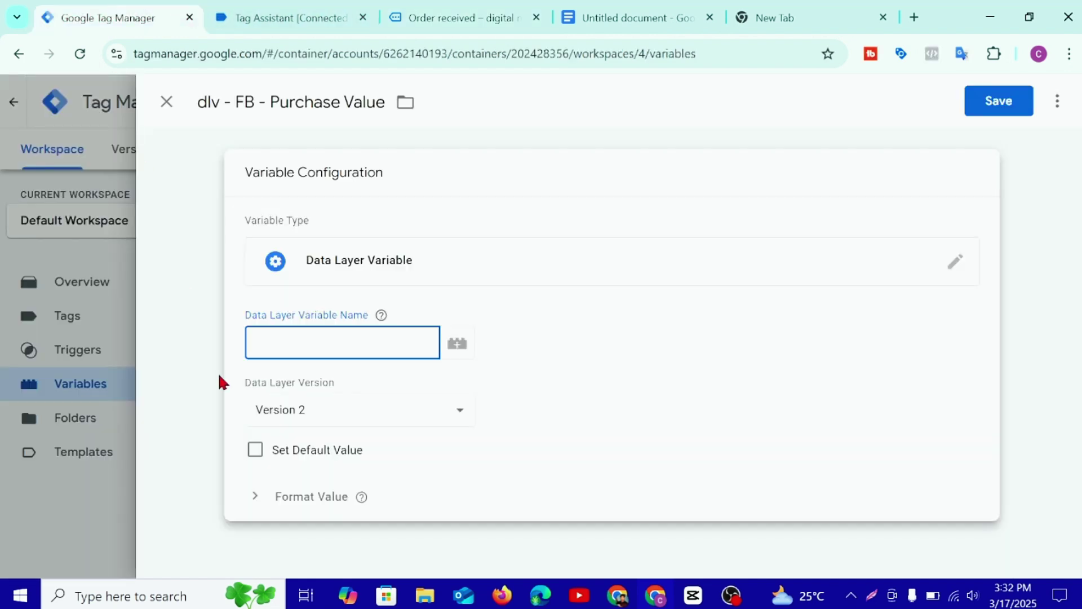
{"action": "right_click", "coordinate": [278, 339]}
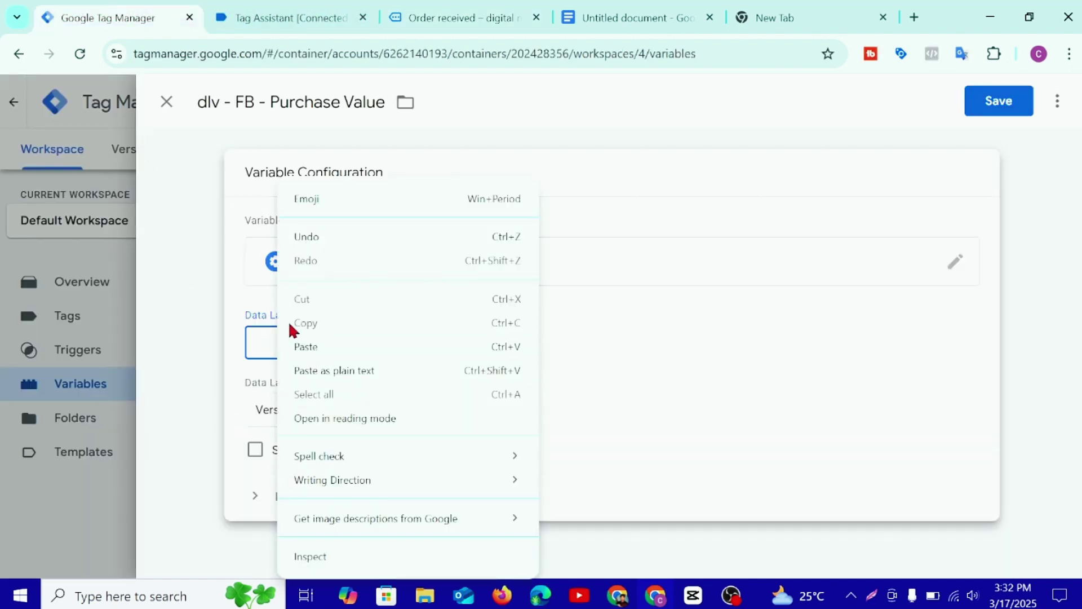
{"action": "left_click", "coordinate": [310, 347]}
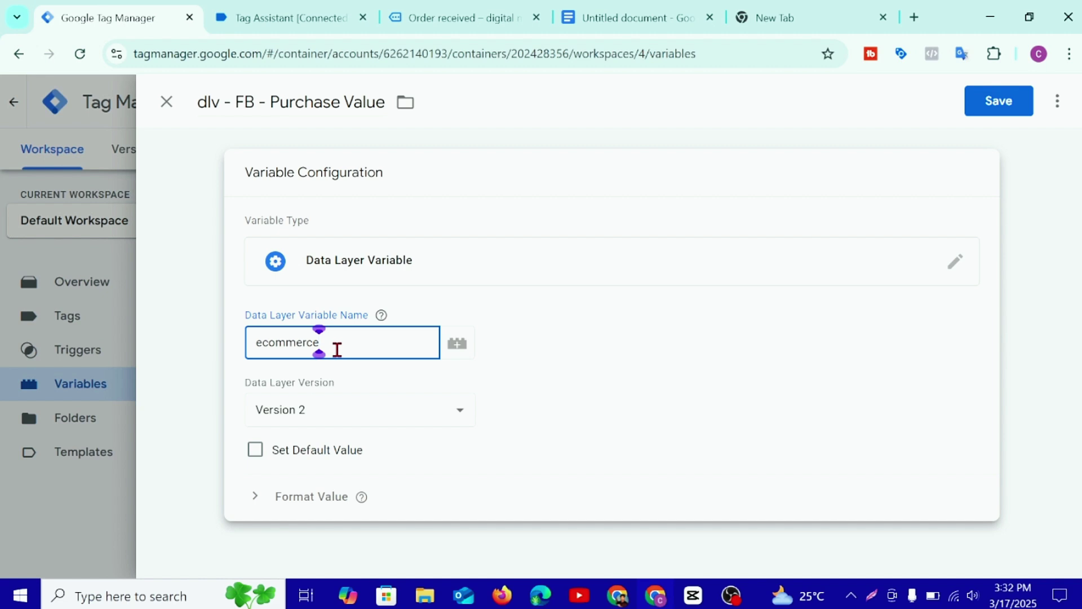
{"action": "type", "text": "."}
Step: Switch to Tag Assistant and copy the key value from the purchase event's ecommerce object
{"action": "left_click", "coordinate": [262, 18]}
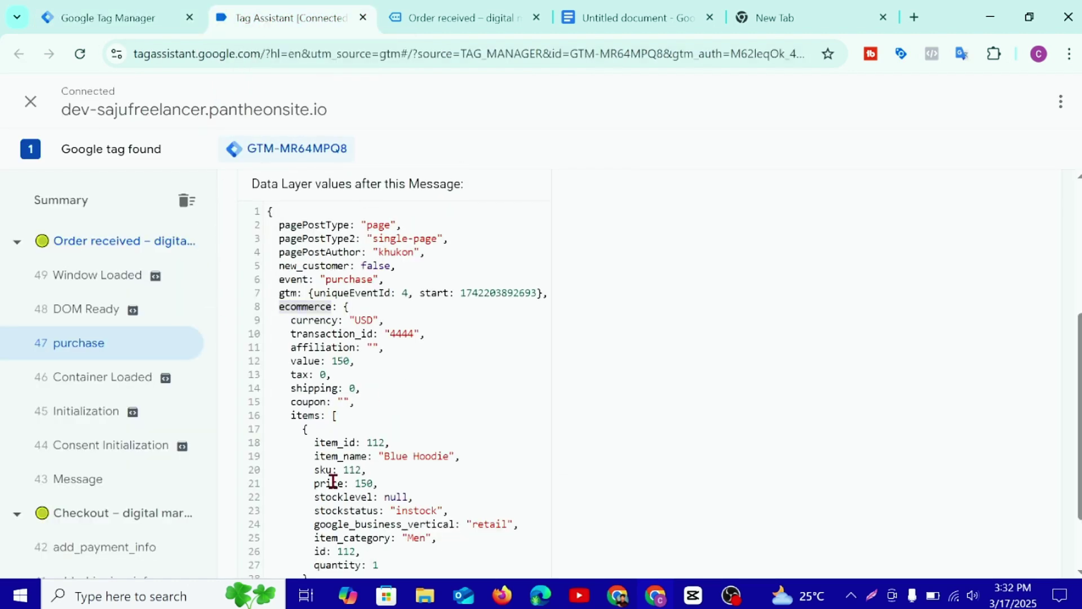
{"action": "scroll", "coordinate": [340, 434], "scroll_direction": "down", "scroll_amount": 2}
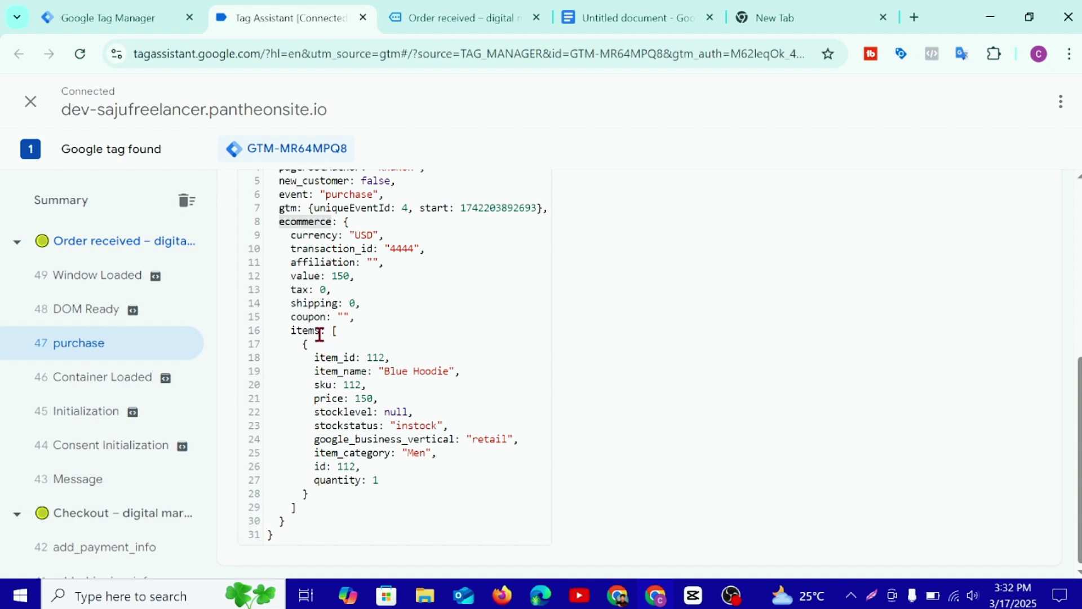
{"action": "double_click", "coordinate": [310, 276]}
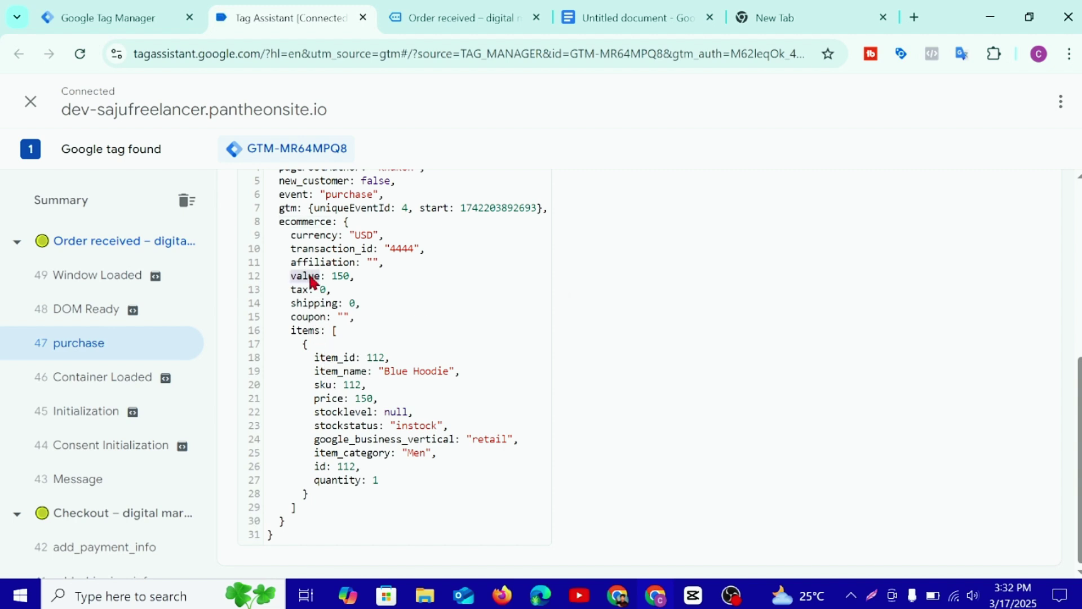
{"action": "right_click", "coordinate": [310, 275]}
{"action": "left_click", "coordinate": [341, 297]}
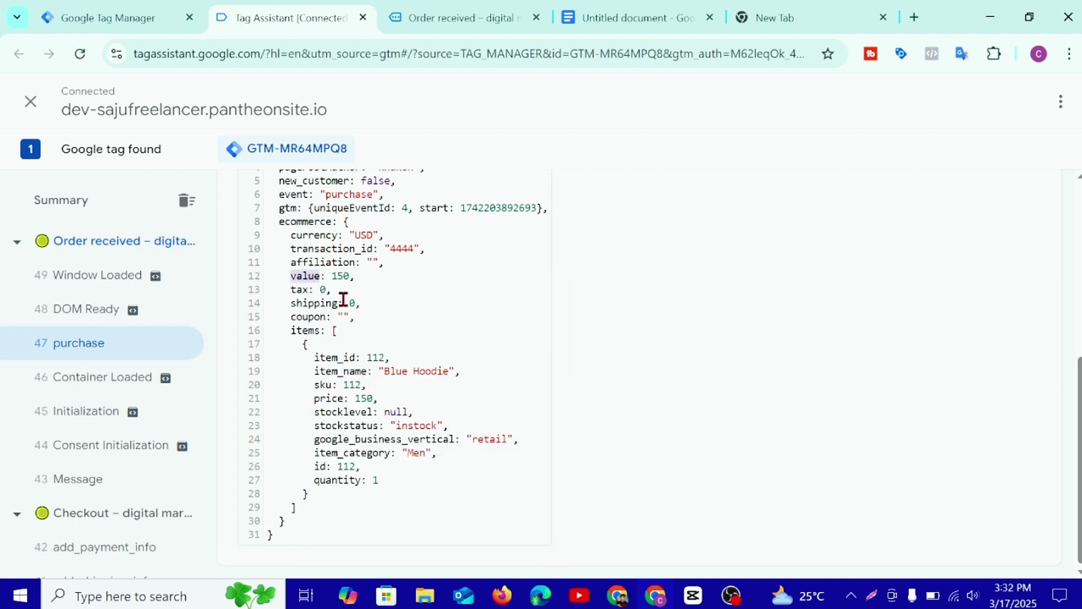
Step: Back in Tag Manager, complete the data layer variable name as ecommerce.value and save the Purchase Value variable
{"action": "left_click", "coordinate": [108, 17]}
{"action": "right_click", "coordinate": [367, 343]}
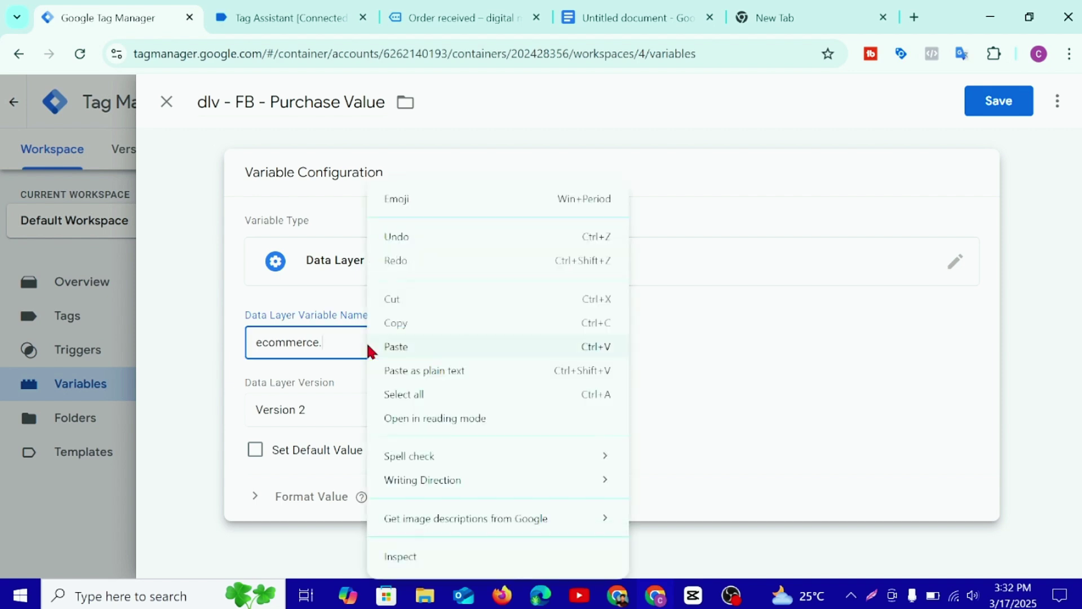
{"action": "left_click", "coordinate": [382, 346]}
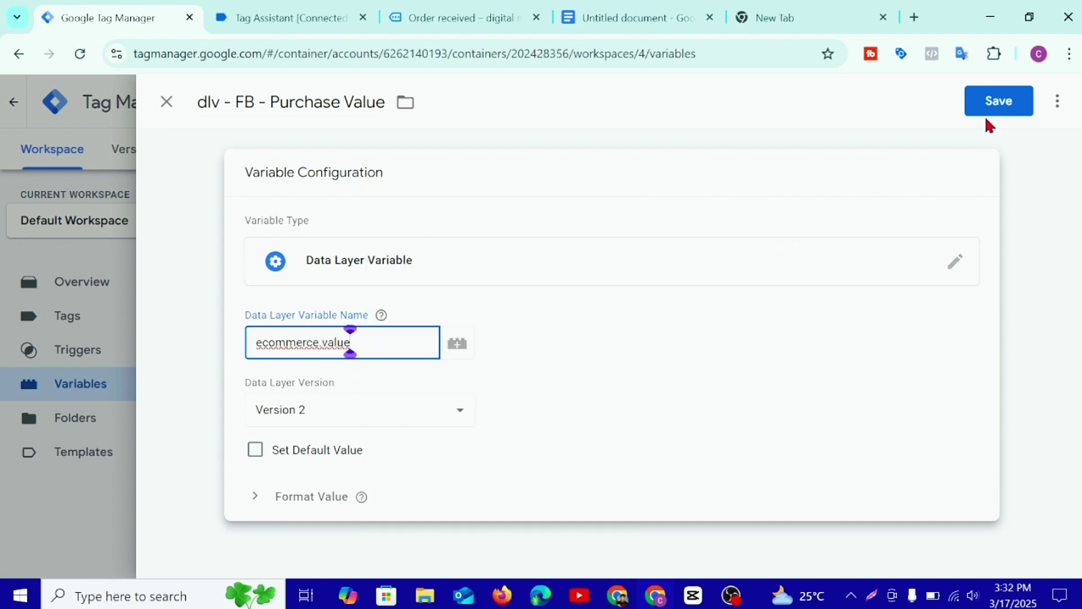
{"action": "left_click", "coordinate": [997, 102]}
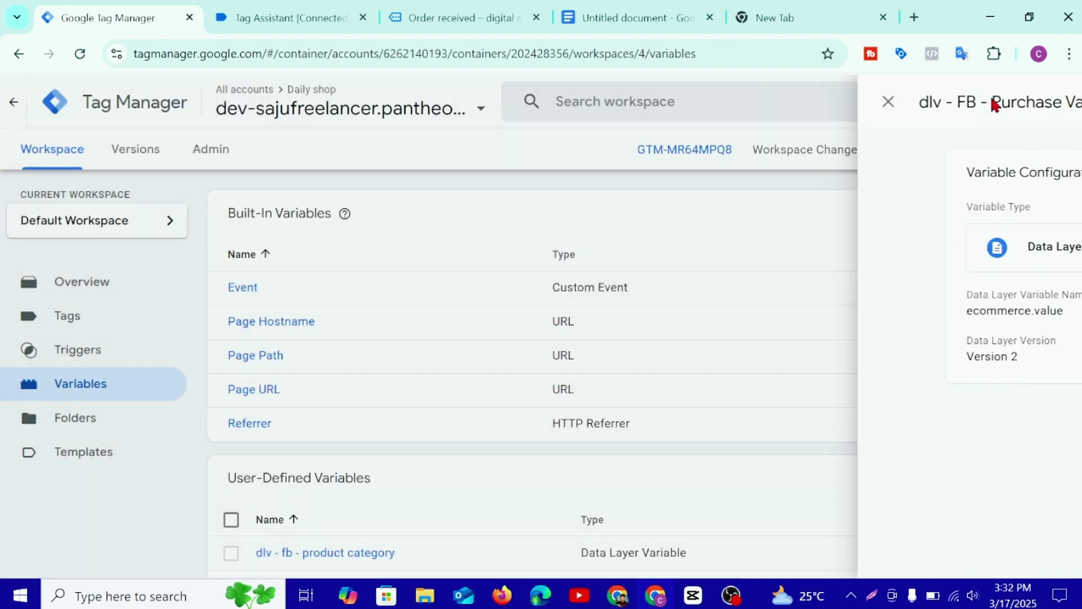
{"action": "scroll", "coordinate": [464, 473], "scroll_direction": "down", "scroll_amount": 5}
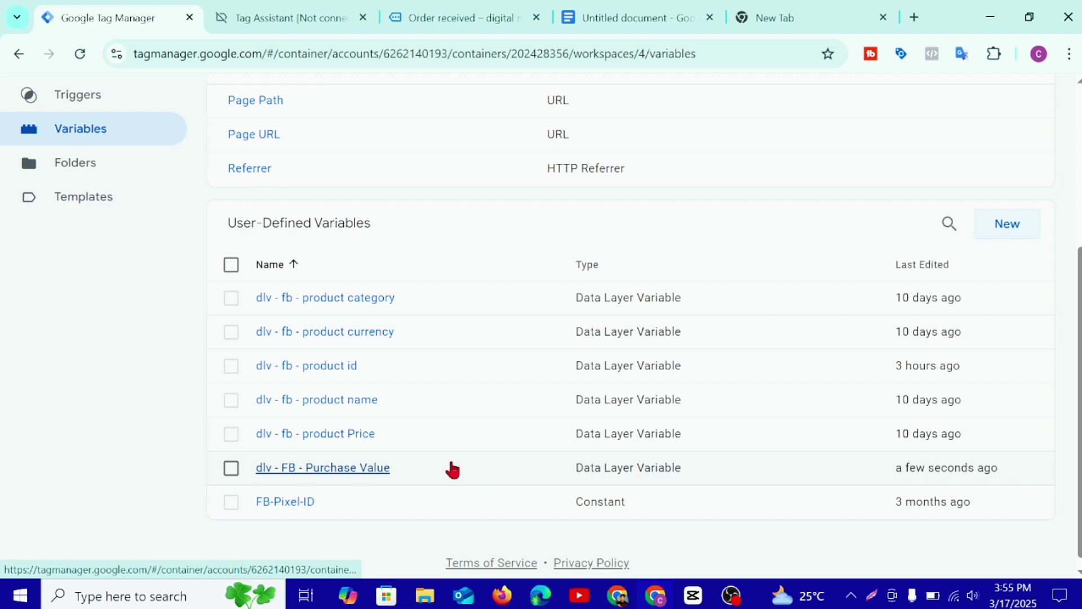
Step: Copy the variable name "dlv - FB - Purchase Product" from the FB Purchase Event variable table in the reference document
{"action": "left_click", "coordinate": [290, 13]}
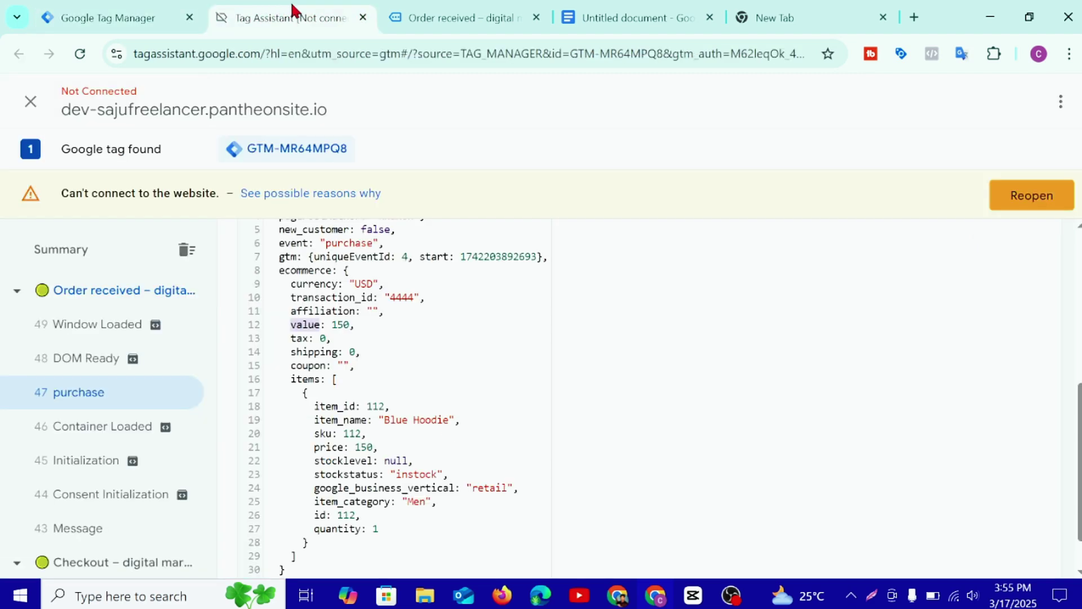
{"action": "left_click", "coordinate": [648, 11]}
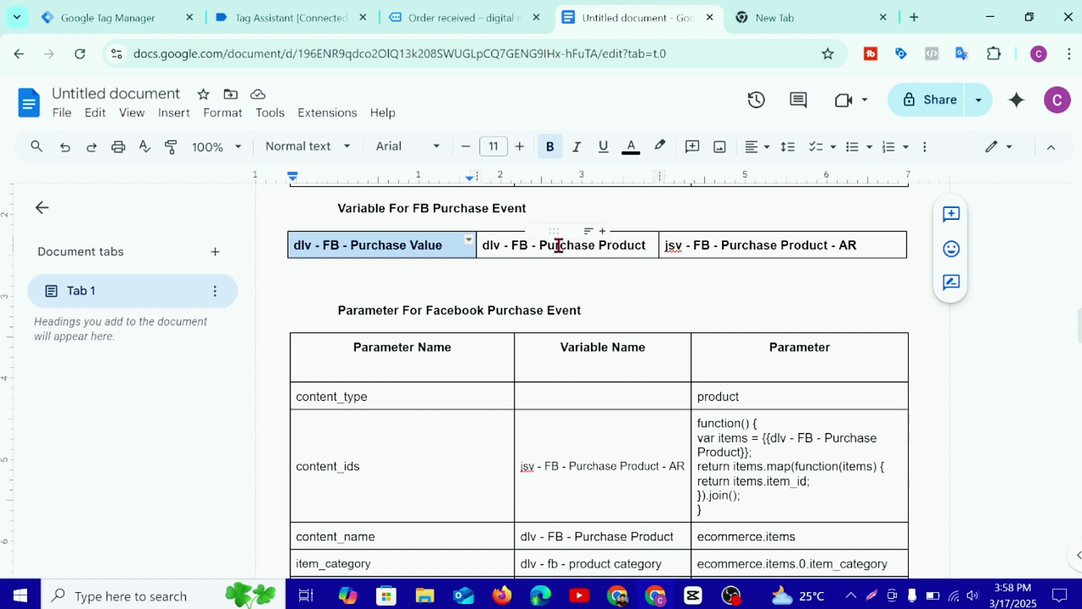
{"action": "left_click", "coordinate": [558, 246]}
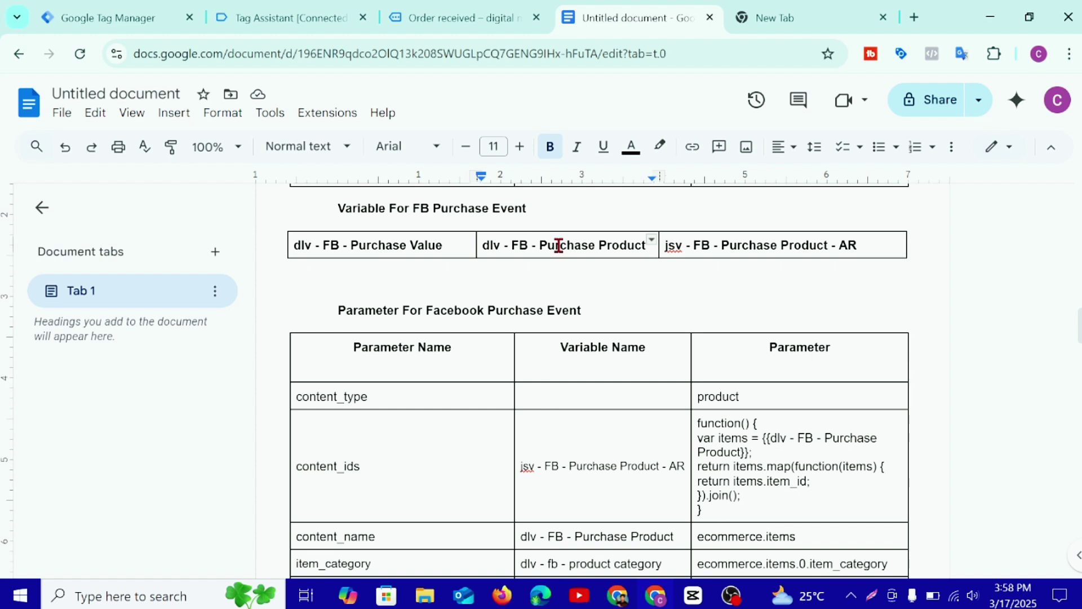
{"action": "double_click", "coordinate": [558, 246]}
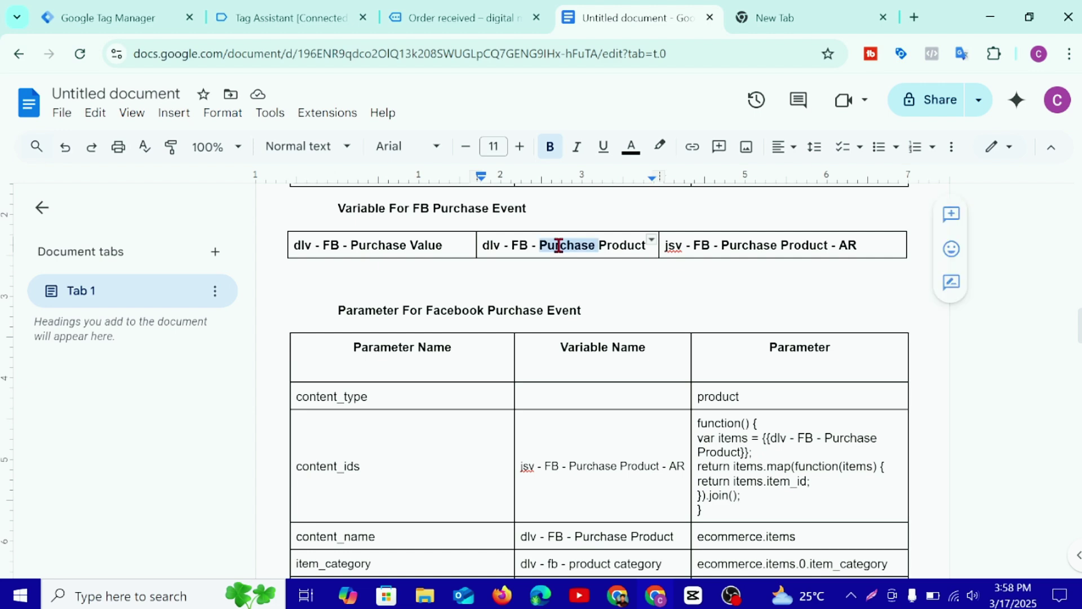
{"action": "triple_click", "coordinate": [557, 246]}
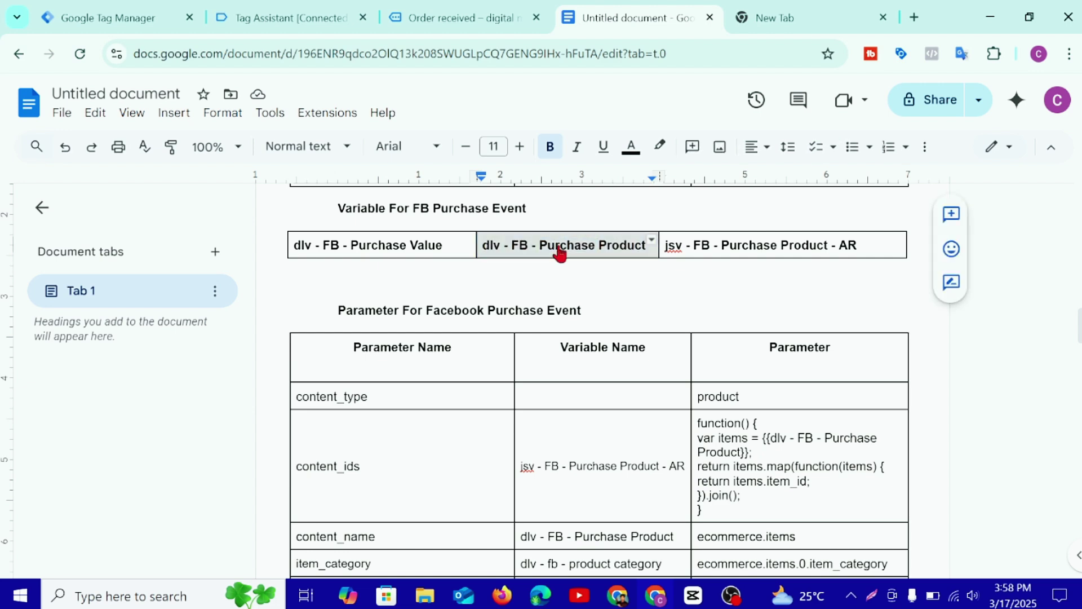
{"action": "right_click", "coordinate": [558, 248]}
{"action": "left_click", "coordinate": [589, 192]}
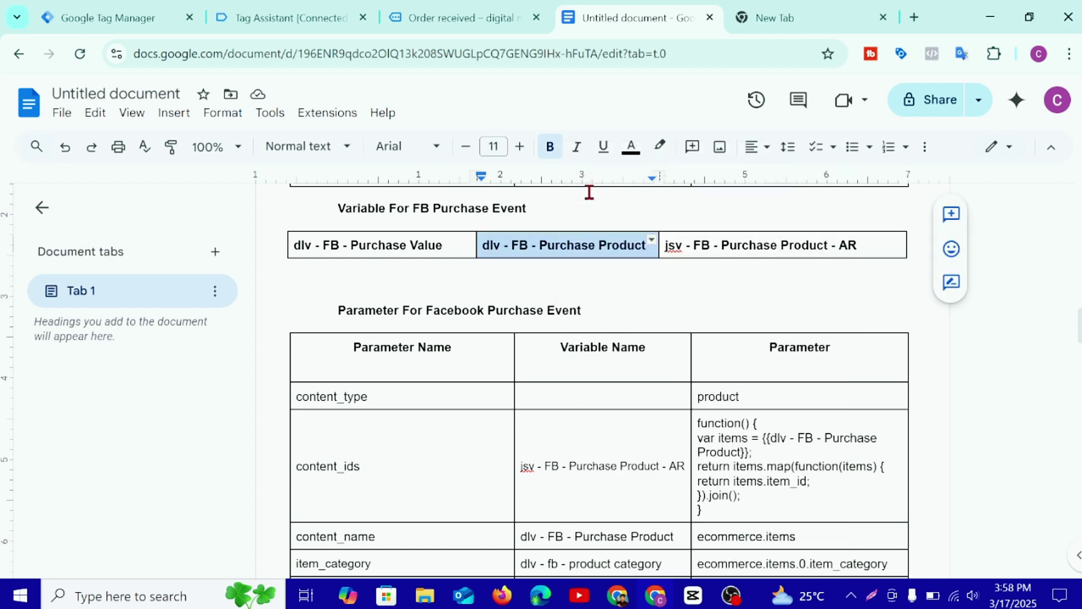
Step: Create a Tag Manager user-defined variable named "dlv - FB - Purchase Product" with the type Data Layer Variable
{"action": "left_click", "coordinate": [136, 13]}
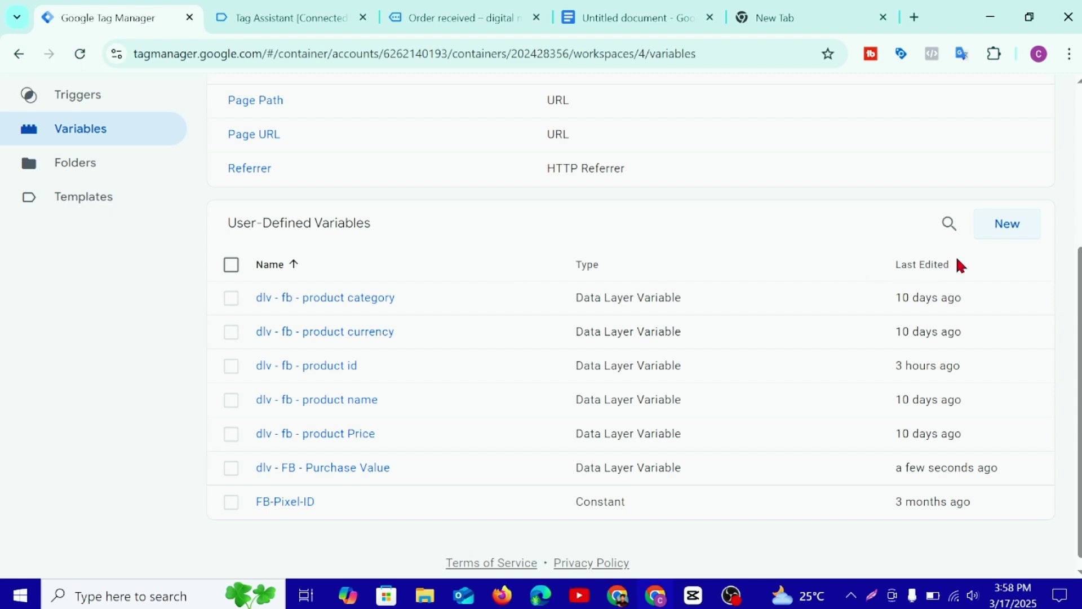
{"action": "left_click", "coordinate": [1007, 231]}
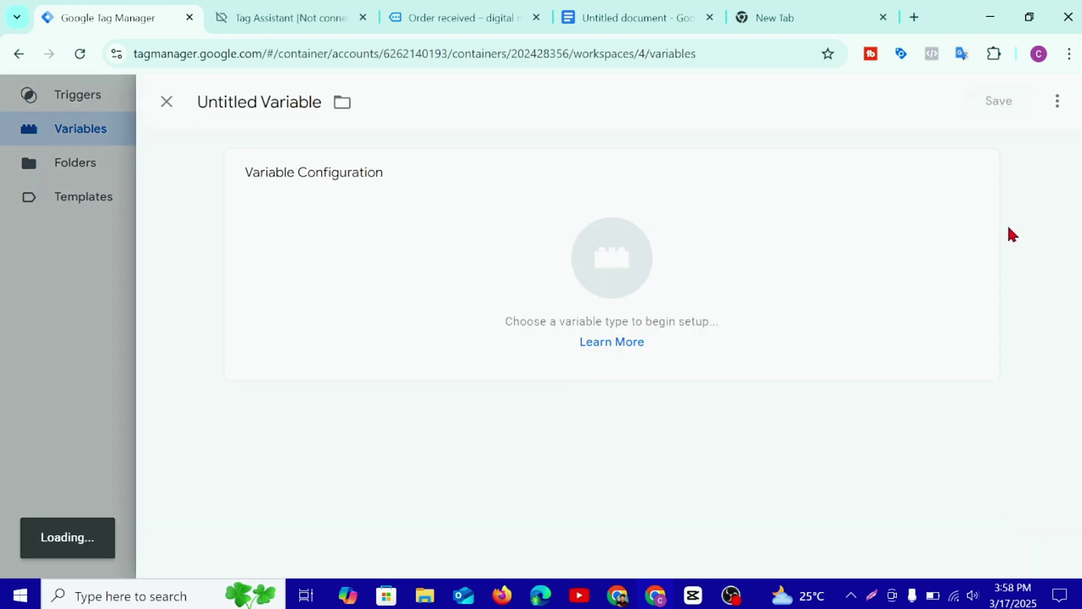
{"action": "left_click", "coordinate": [247, 102]}
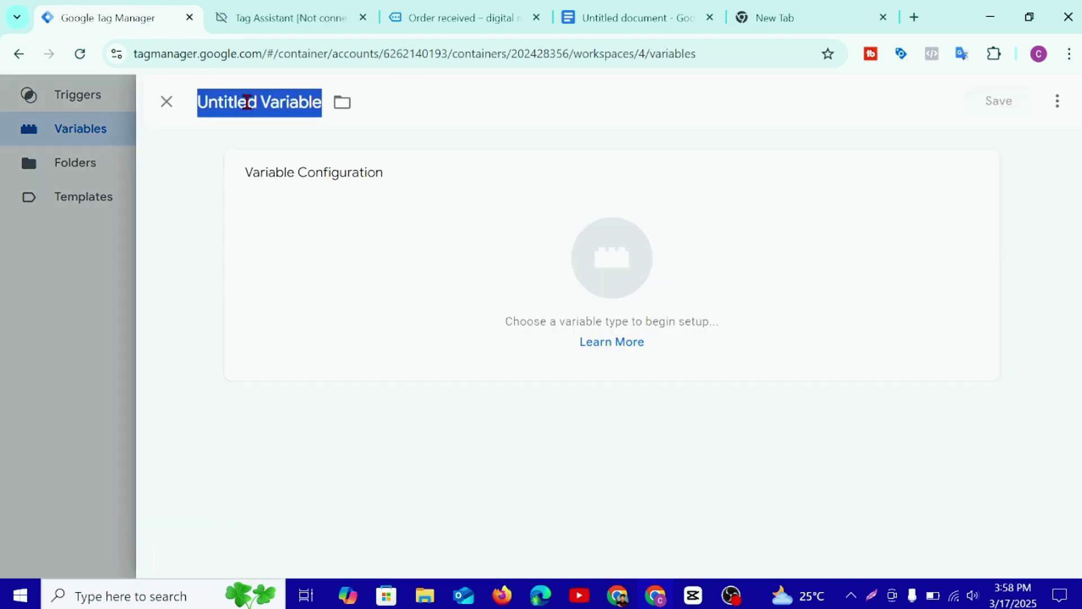
{"action": "right_click", "coordinate": [247, 102]}
{"action": "left_click", "coordinate": [307, 200]}
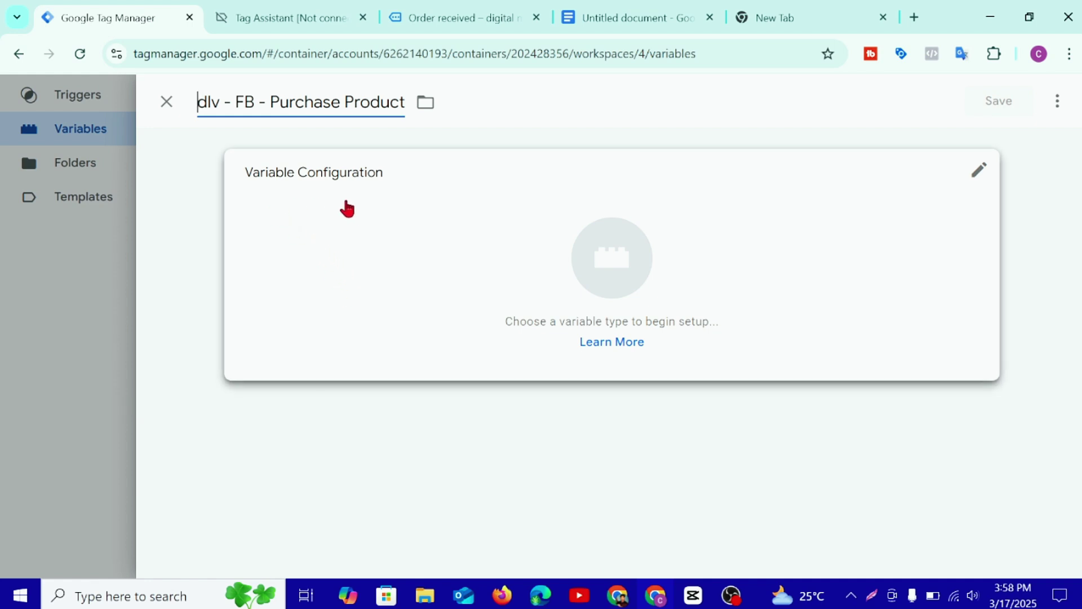
{"action": "left_click", "coordinate": [599, 250]}
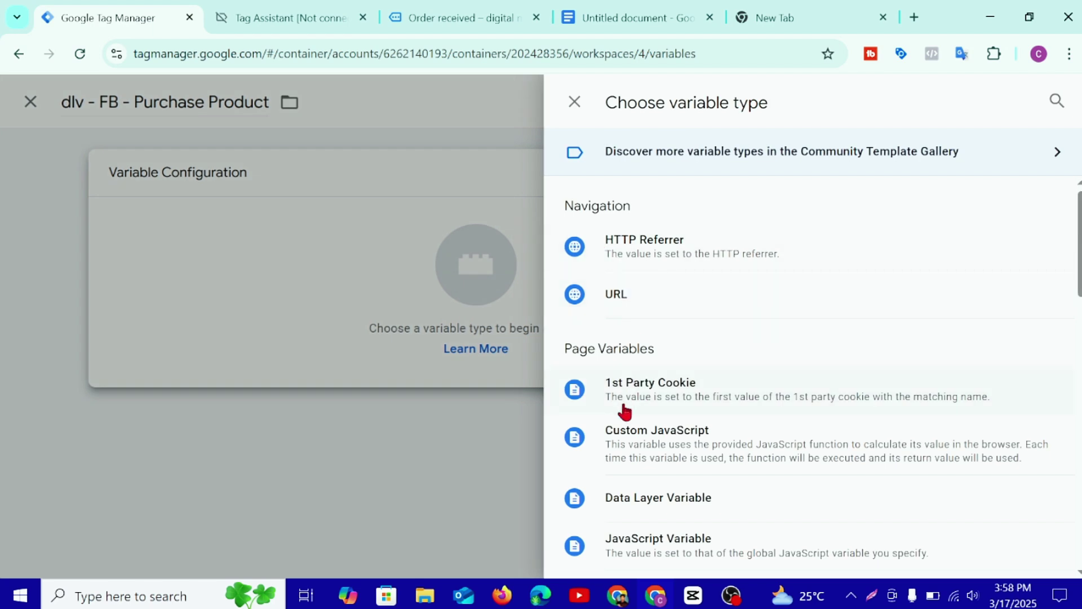
{"action": "left_click", "coordinate": [734, 497]}
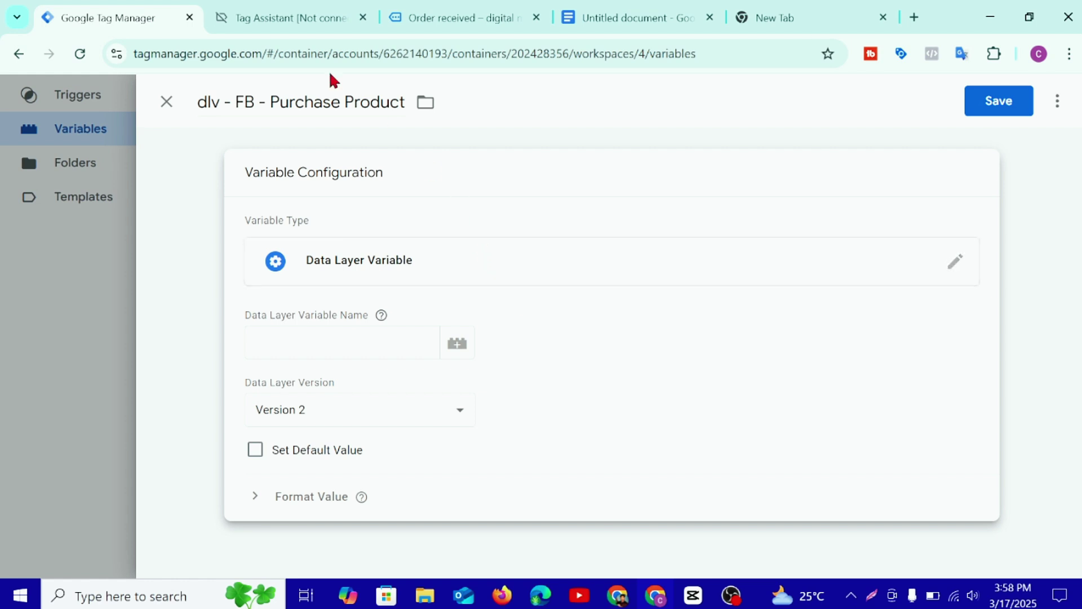
Step: Switch to Tag Assistant and copy the key ecommerce from the purchase event's data layer values
{"action": "left_click", "coordinate": [291, 10]}
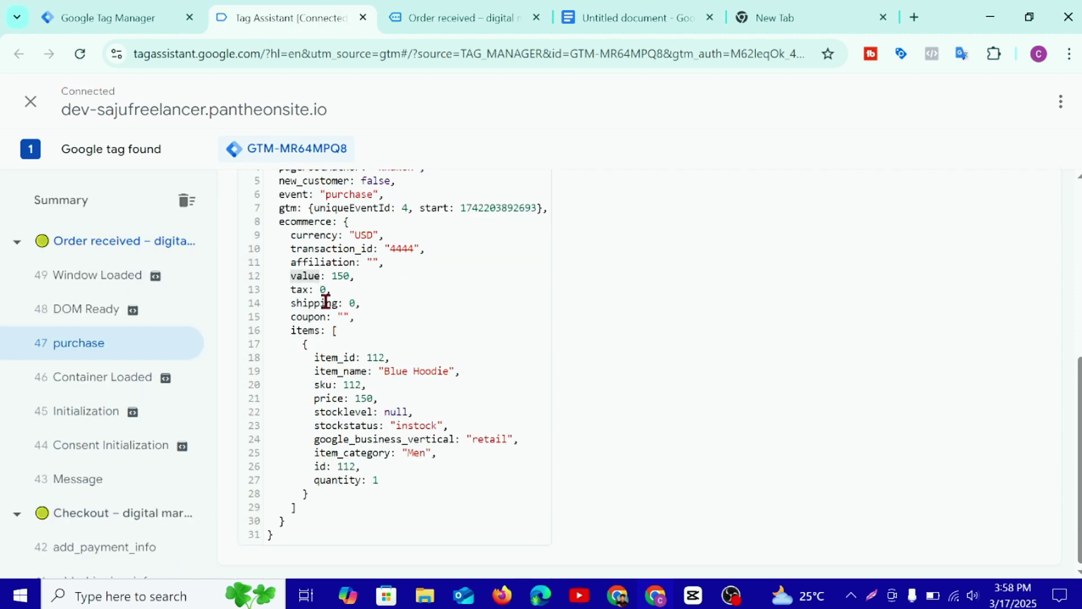
{"action": "double_click", "coordinate": [308, 222]}
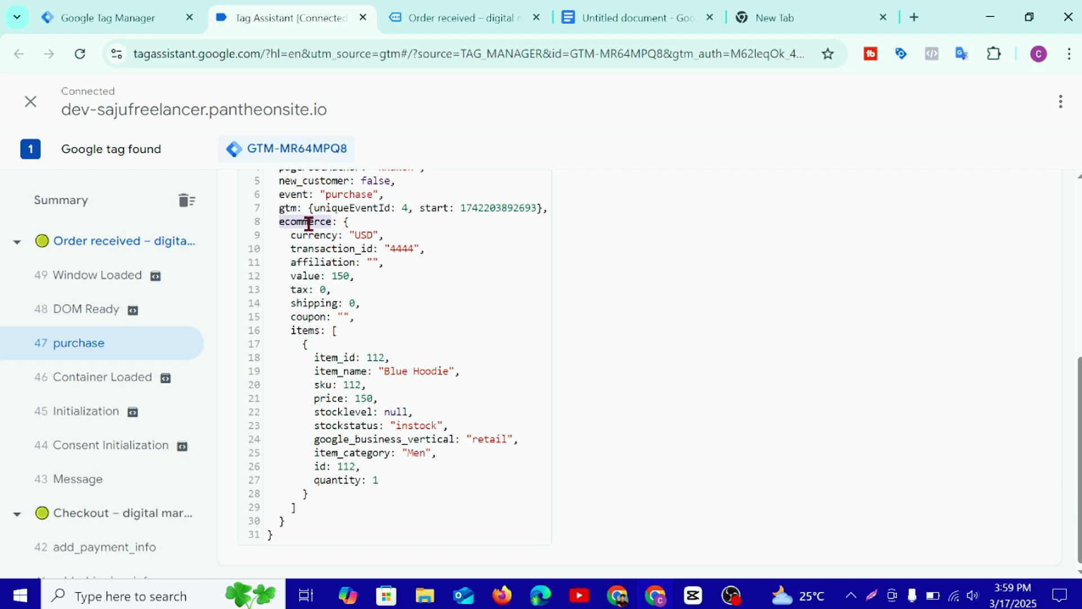
{"action": "right_click", "coordinate": [275, 221]}
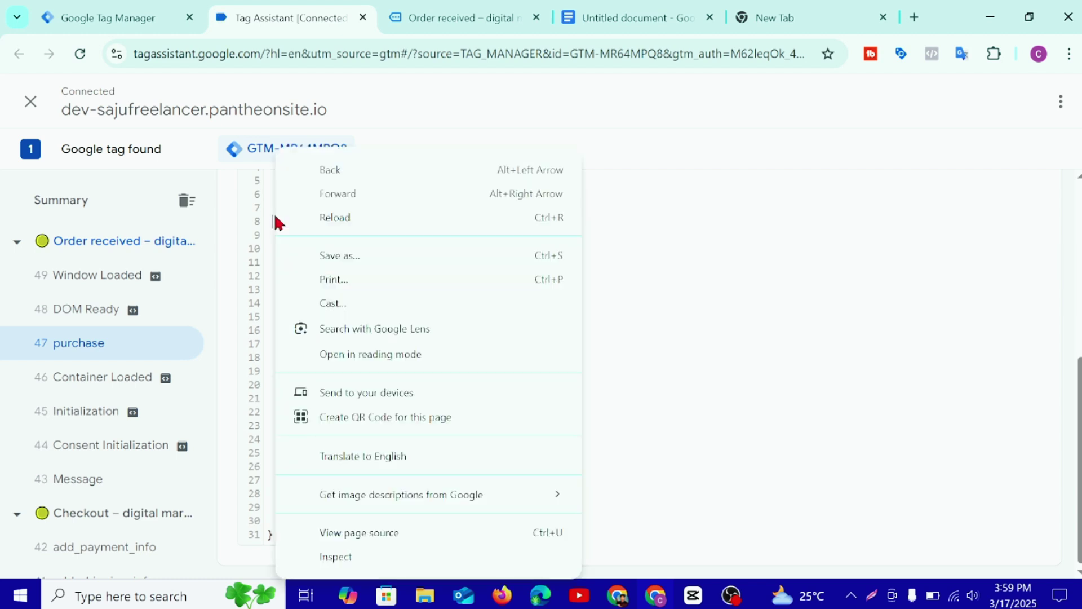
{"action": "left_click", "coordinate": [602, 343]}
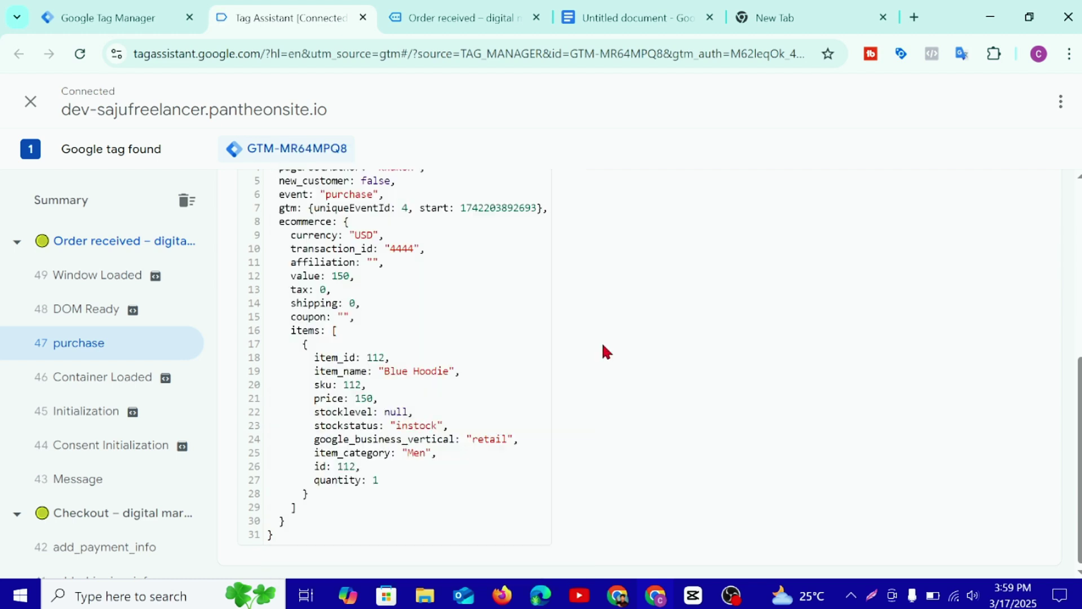
{"action": "double_click", "coordinate": [314, 219]}
{"action": "right_click", "coordinate": [329, 221]}
{"action": "left_click", "coordinate": [336, 235]}
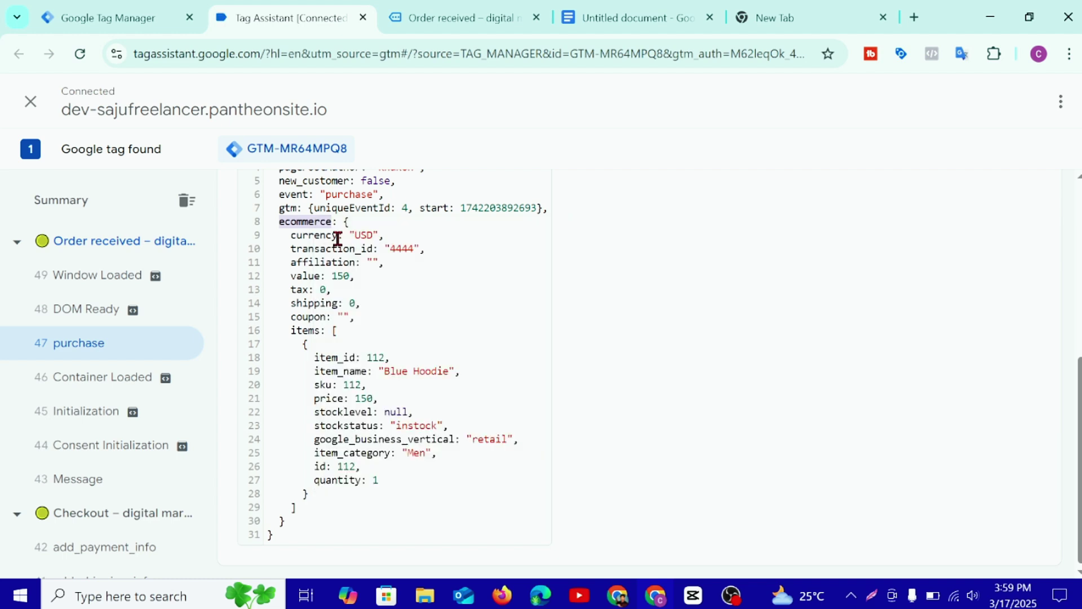
Step: Return to Tag Manager and enter "ecommerce." as the data layer variable name of dlv - FB - Purchase Product
{"action": "left_click", "coordinate": [115, 16]}
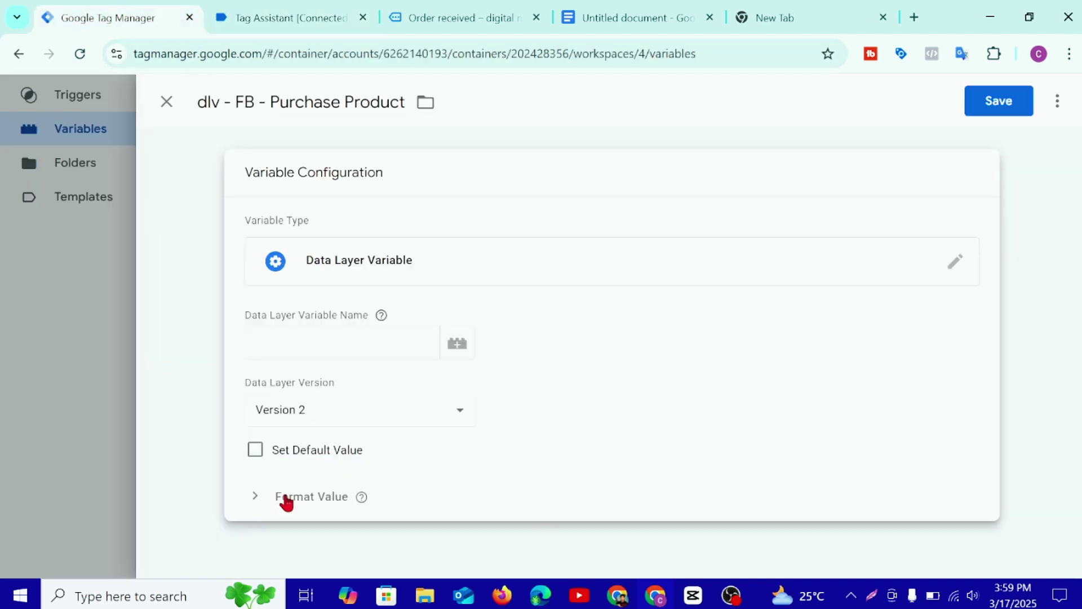
{"action": "left_click", "coordinate": [296, 348]}
{"action": "right_click", "coordinate": [316, 342]}
{"action": "left_click", "coordinate": [321, 345]}
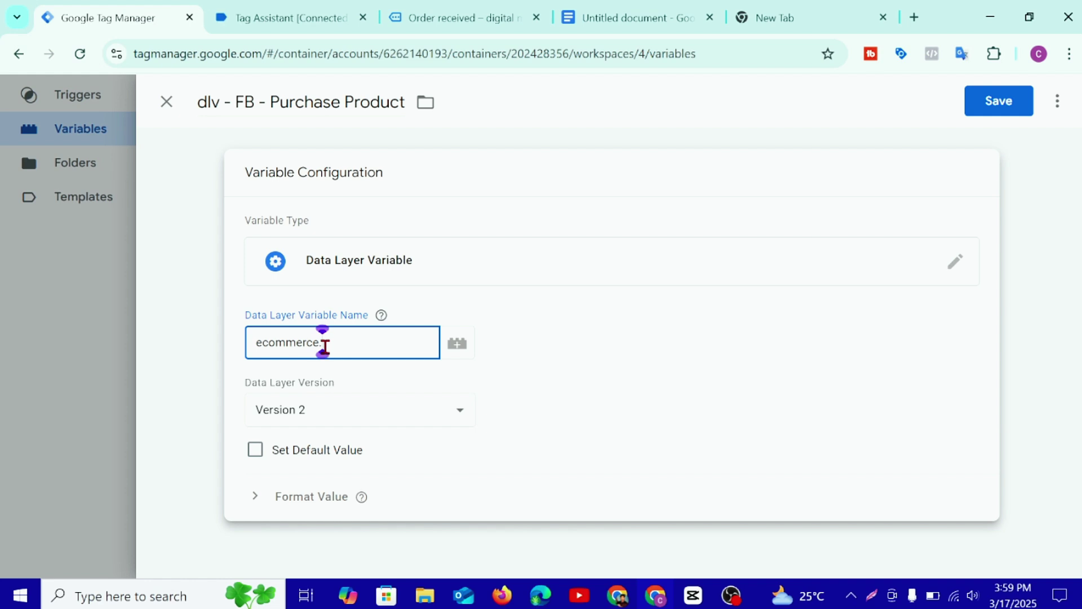
Step: Switch to Tag Assistant and copy the key items from the purchase event's ecommerce object
{"action": "left_click", "coordinate": [306, 12]}
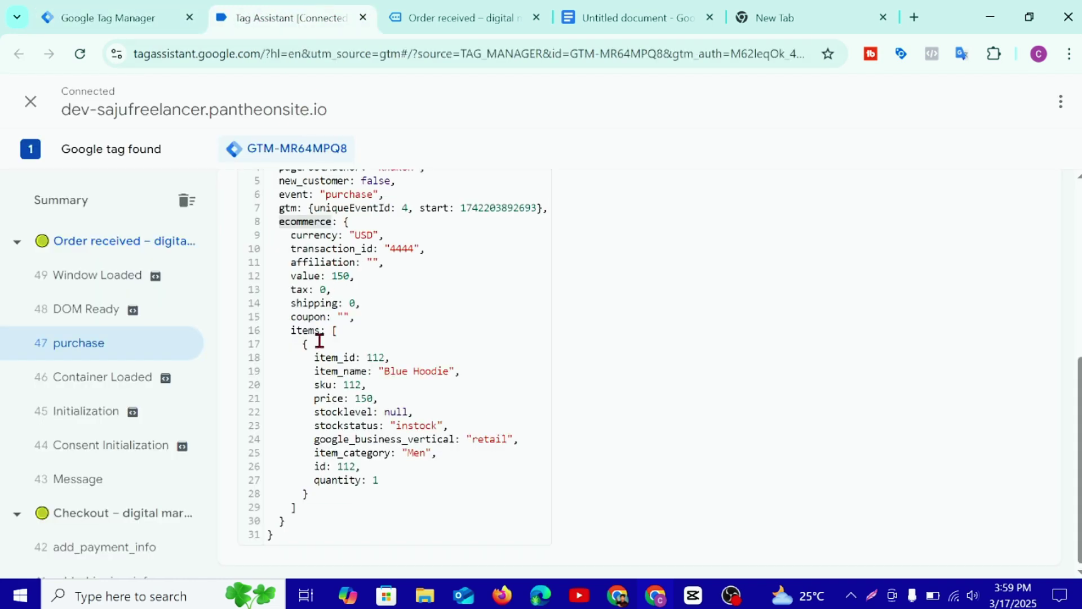
{"action": "double_click", "coordinate": [306, 330]}
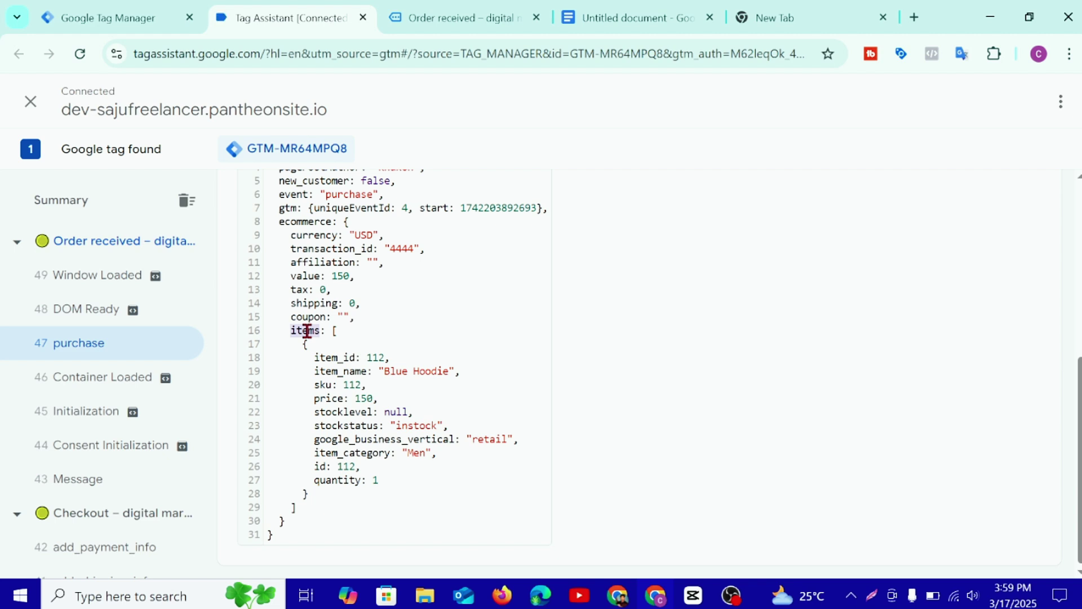
{"action": "right_click", "coordinate": [306, 330]}
{"action": "left_click", "coordinate": [323, 79]}
Step: Back in Tag Manager, complete the data layer variable name as ecommerce.items and save the Purchase Product variable
{"action": "left_click", "coordinate": [107, 17]}
{"action": "right_click", "coordinate": [359, 353]}
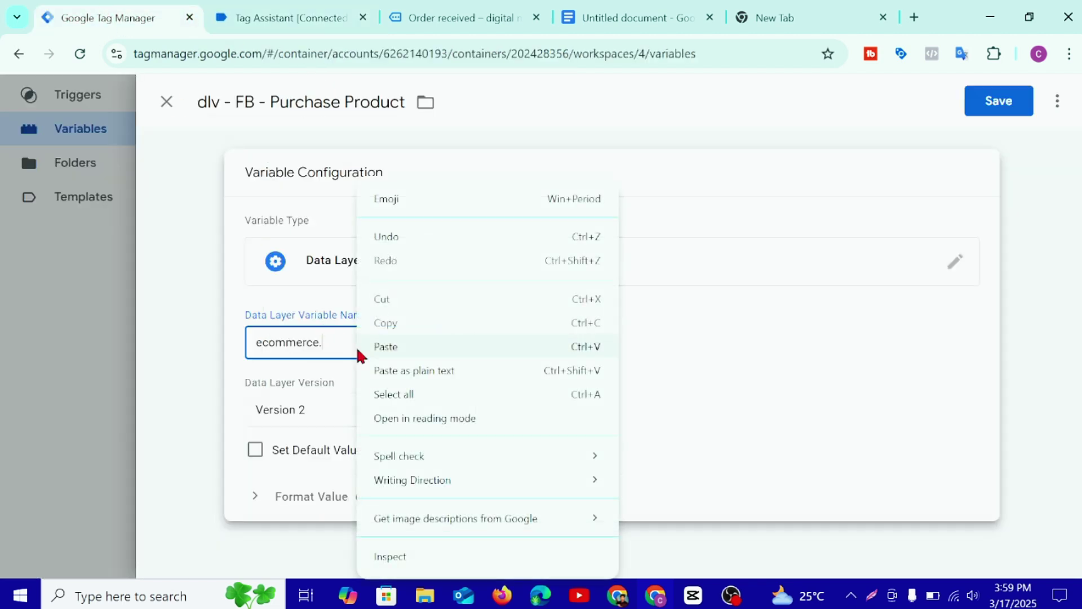
{"action": "left_click", "coordinate": [381, 350]}
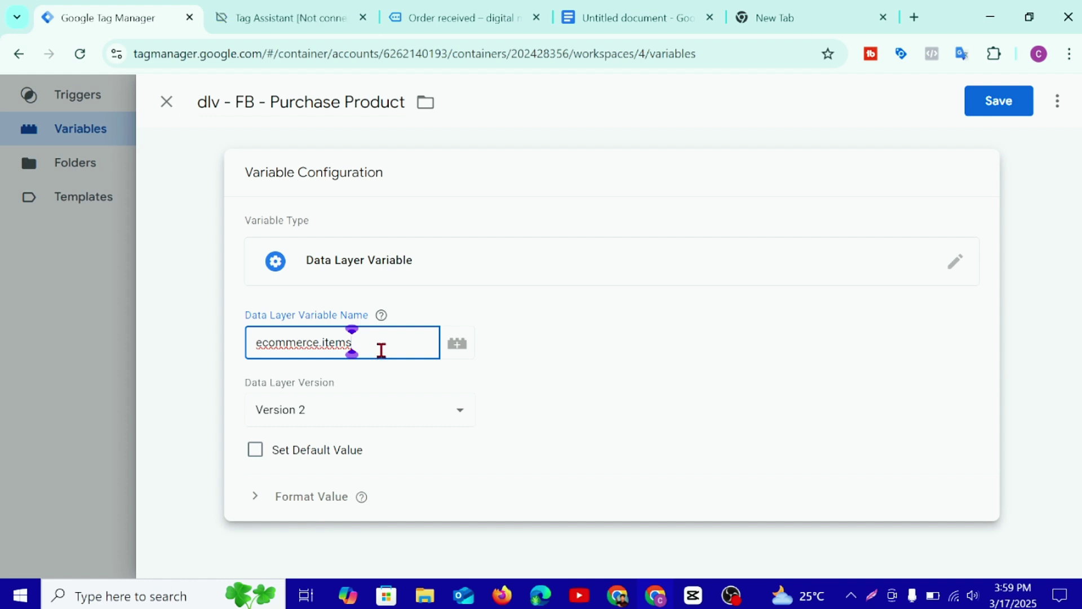
{"action": "left_click", "coordinate": [993, 105]}
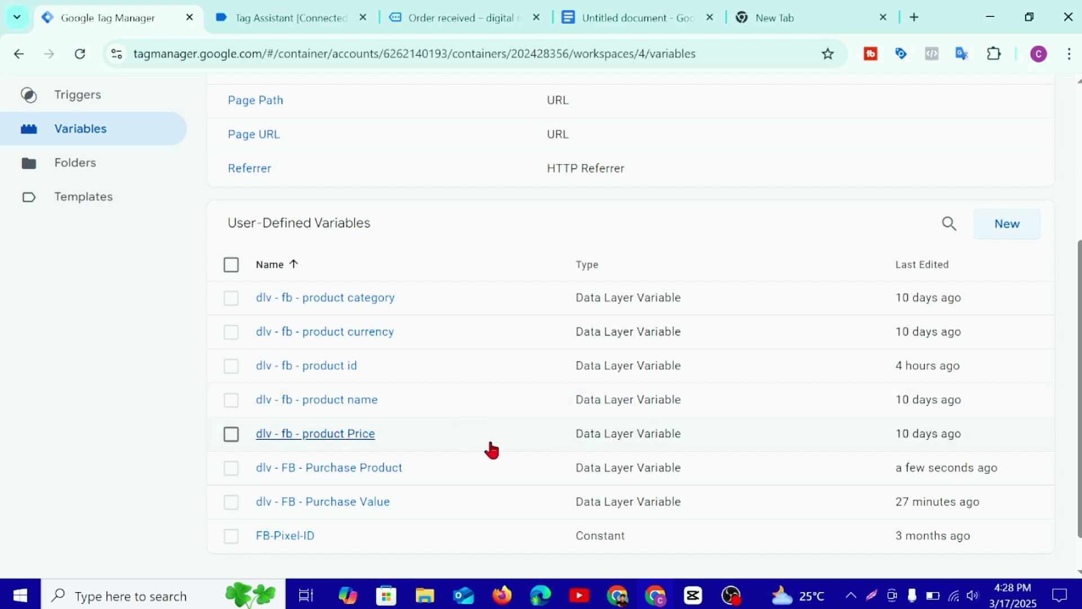
Step: Switch to the Google Docs reference document and copy the variable name jsv - FB - Purchase Product - AR
{"action": "left_click", "coordinate": [650, 14]}
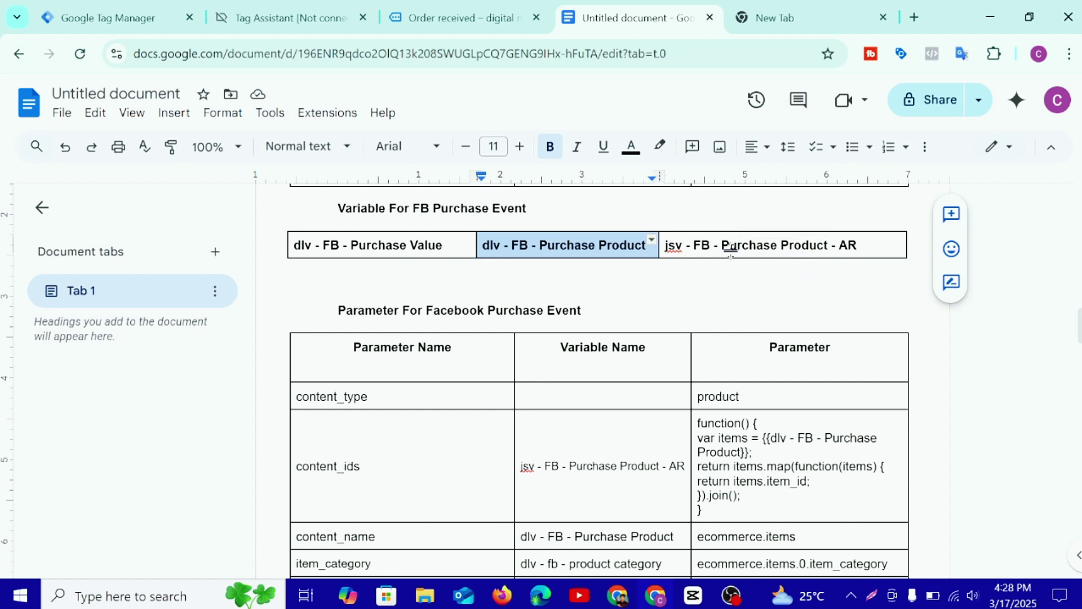
{"action": "triple_click", "coordinate": [684, 247]}
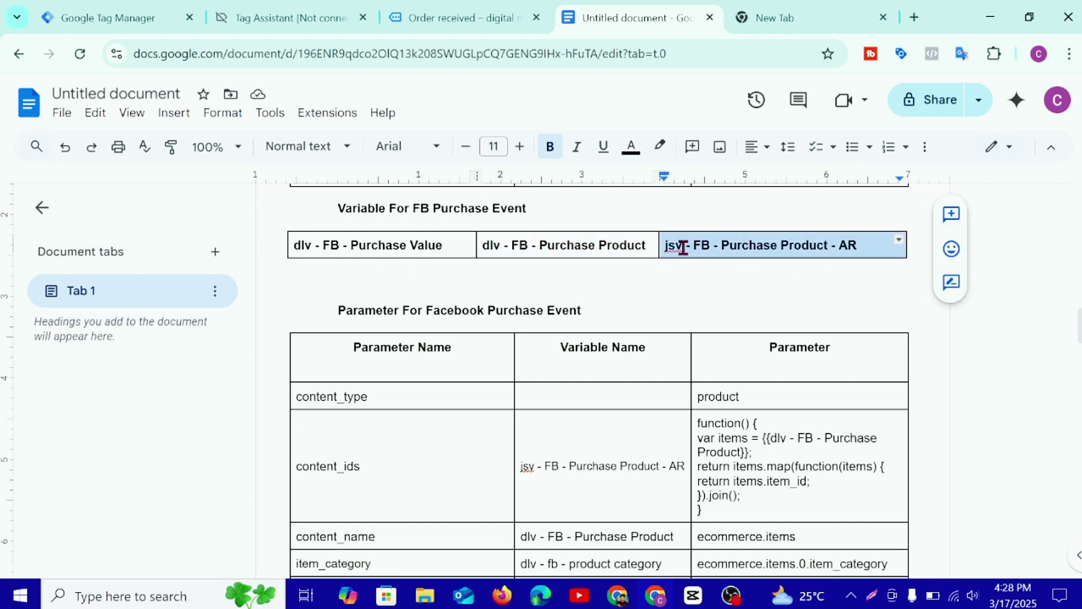
{"action": "right_click", "coordinate": [731, 253]}
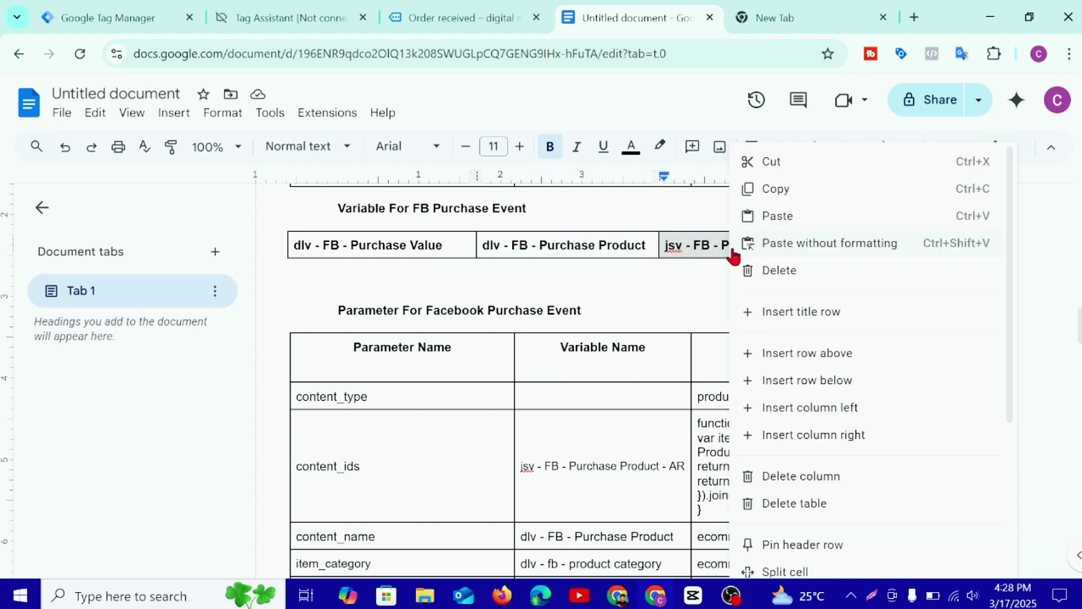
{"action": "left_click", "coordinate": [765, 190]}
Step: Return to Tag Manager and create a new user-defined variable named jsv - FB - Purchase Product - AR
{"action": "left_click", "coordinate": [90, 10]}
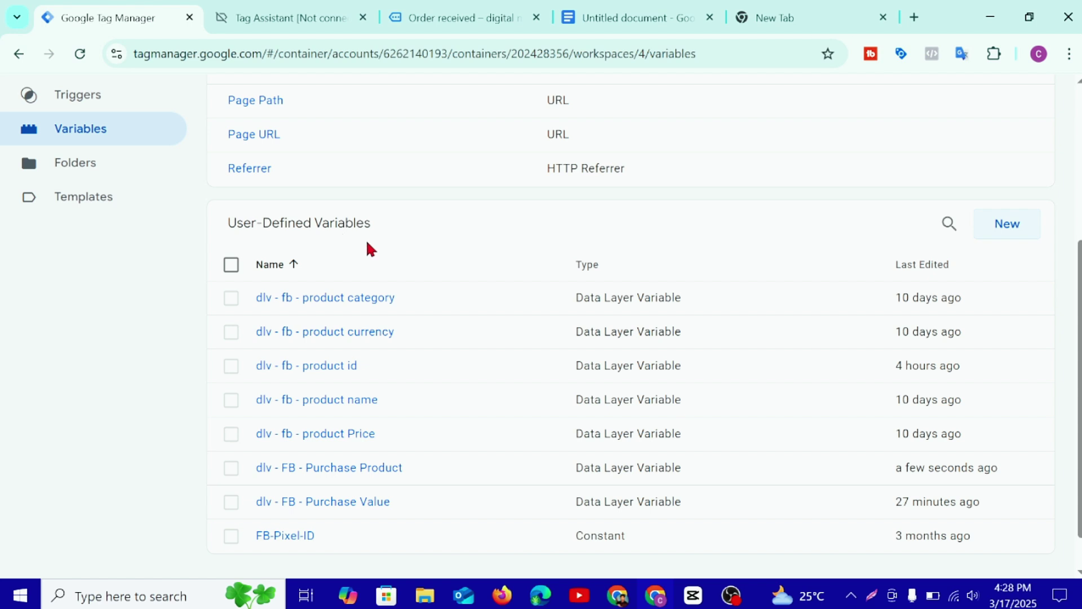
{"action": "left_click", "coordinate": [1022, 225]}
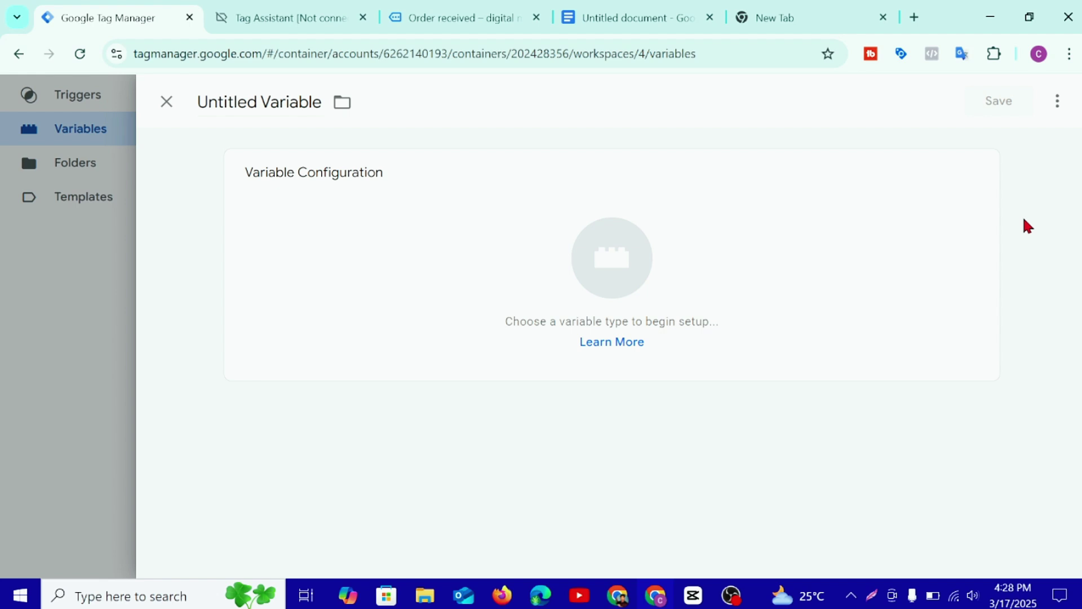
{"action": "double_click", "coordinate": [260, 101]}
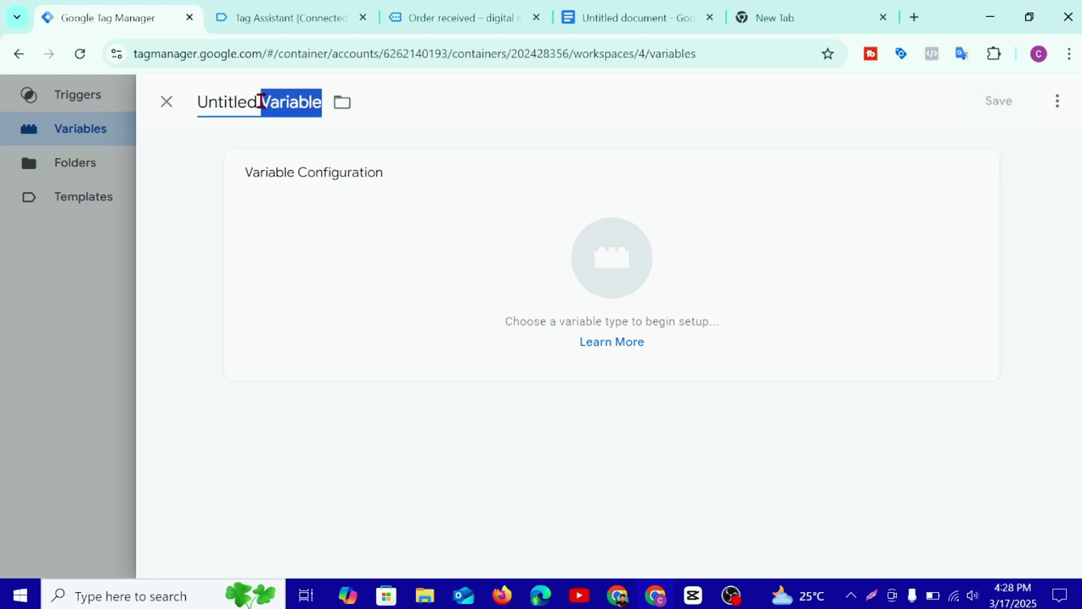
{"action": "triple_click", "coordinate": [261, 101]}
{"action": "right_click", "coordinate": [261, 101]}
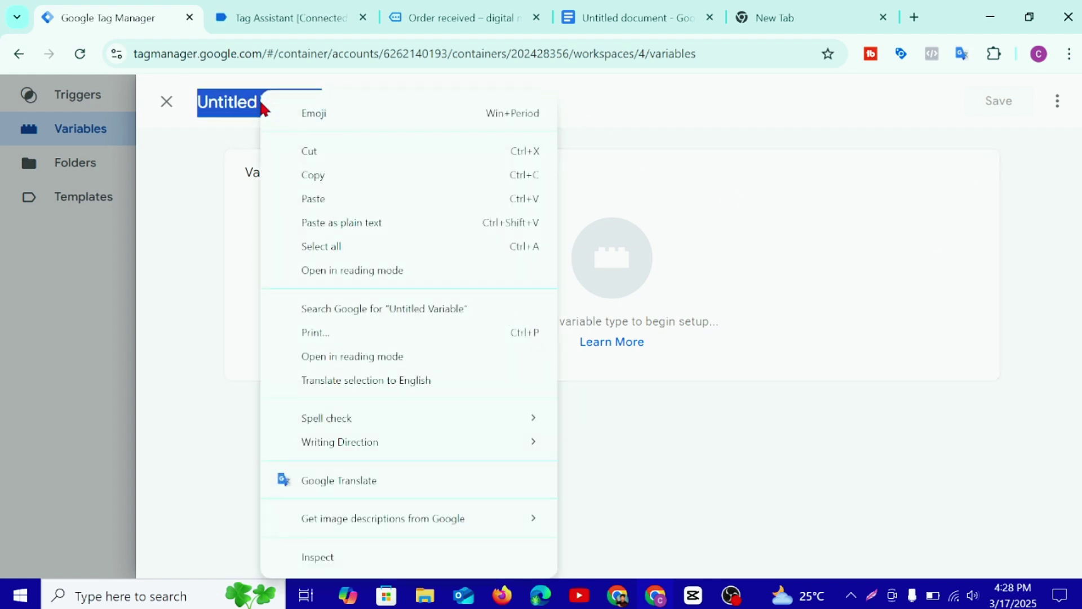
{"action": "left_click", "coordinate": [323, 204]}
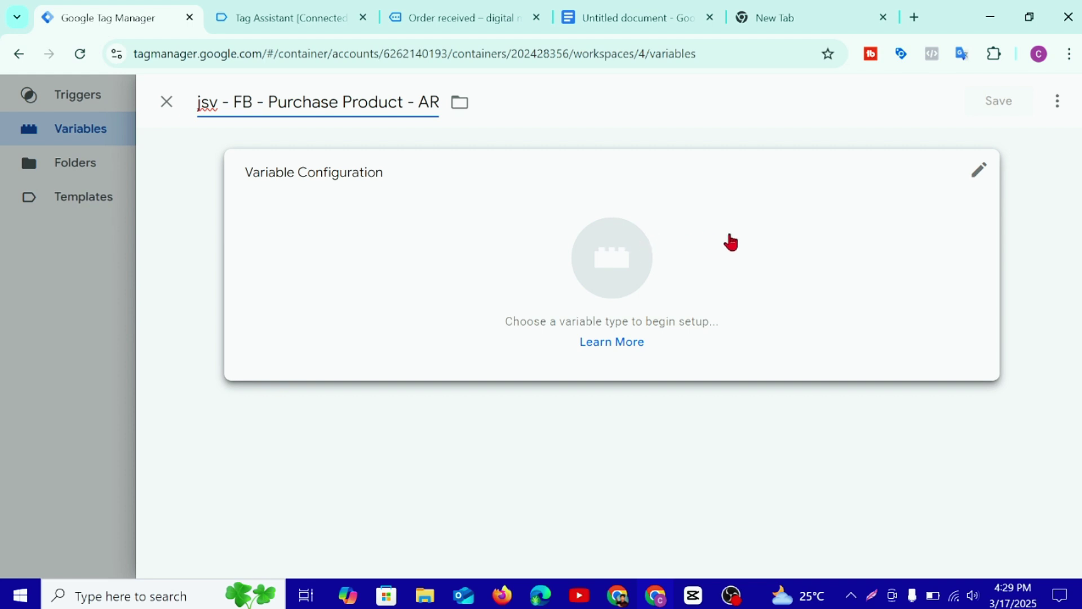
Step: Set the new variable's type to Custom JavaScript
{"action": "left_click", "coordinate": [731, 242]}
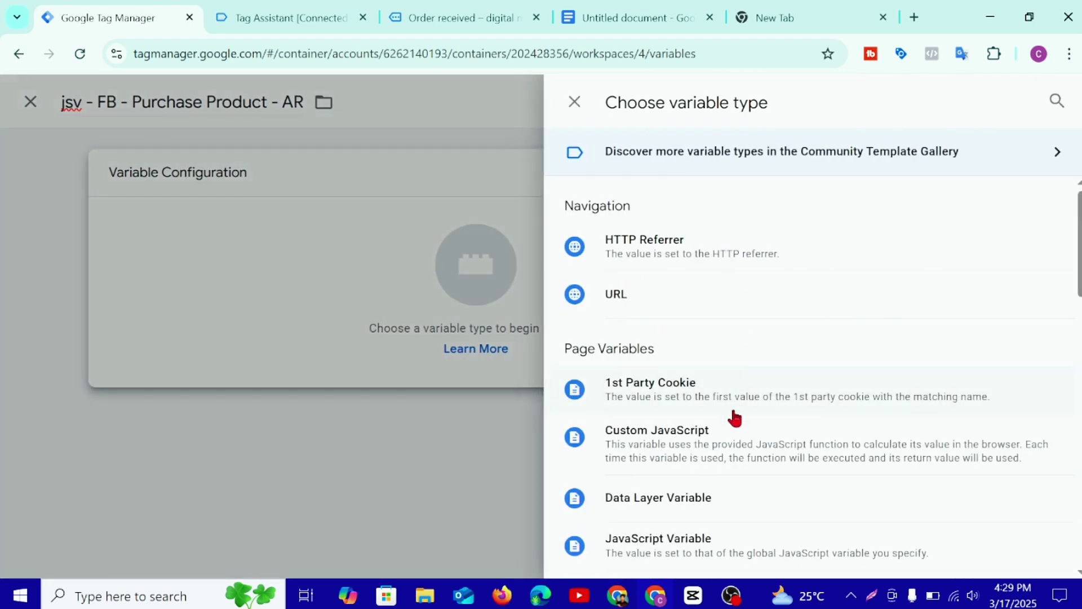
{"action": "scroll", "coordinate": [708, 401], "scroll_direction": "down", "scroll_amount": 1}
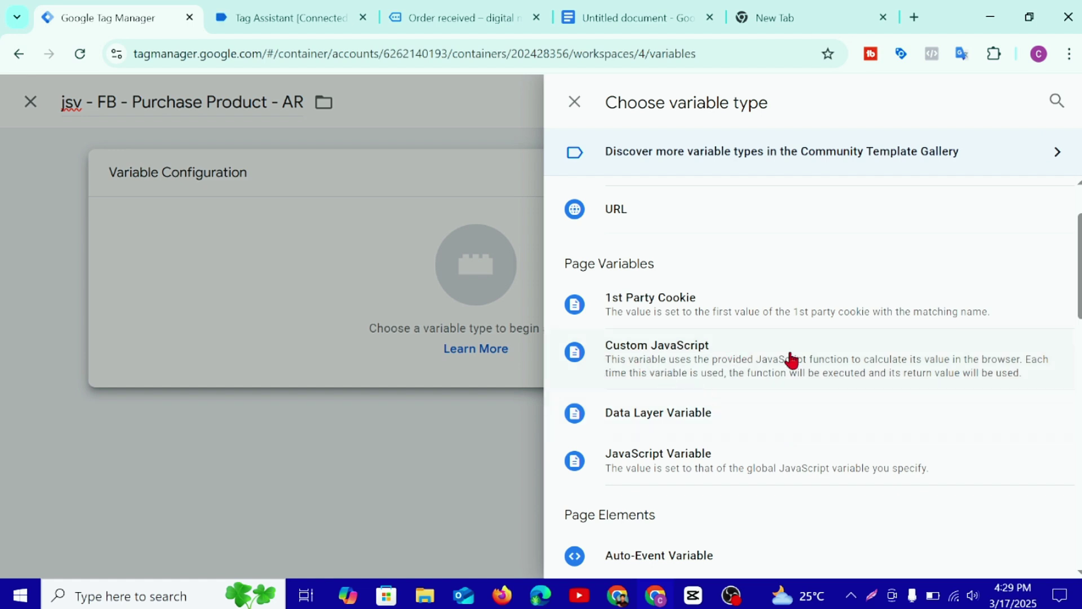
{"action": "left_click", "coordinate": [750, 359]}
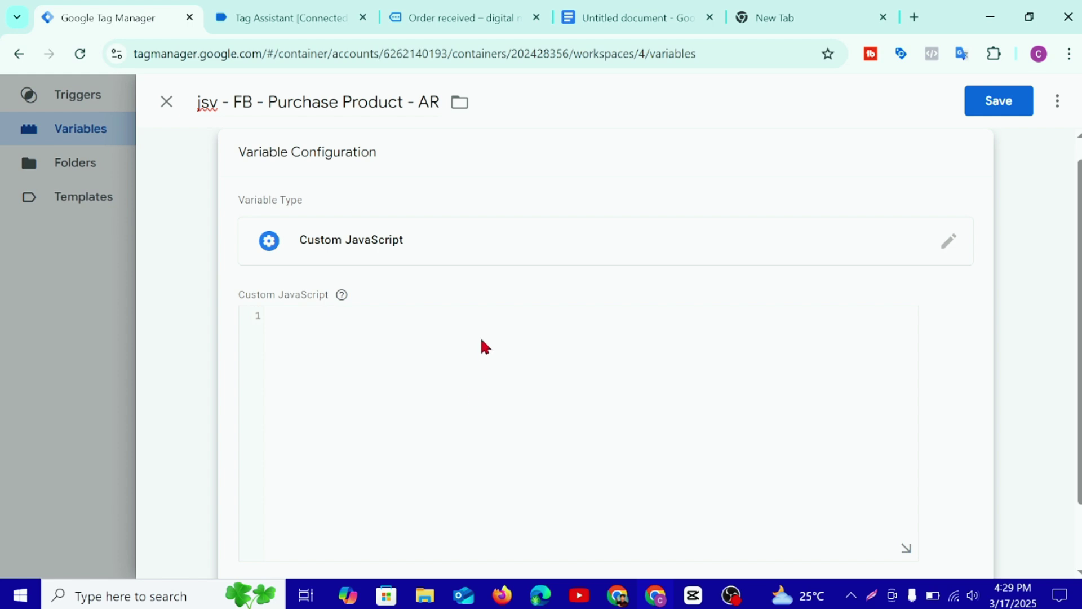
Step: Switch to the Google Docs reference document and copy the content_ids JavaScript function from the purchase event parameter table
{"action": "left_click", "coordinate": [601, 17]}
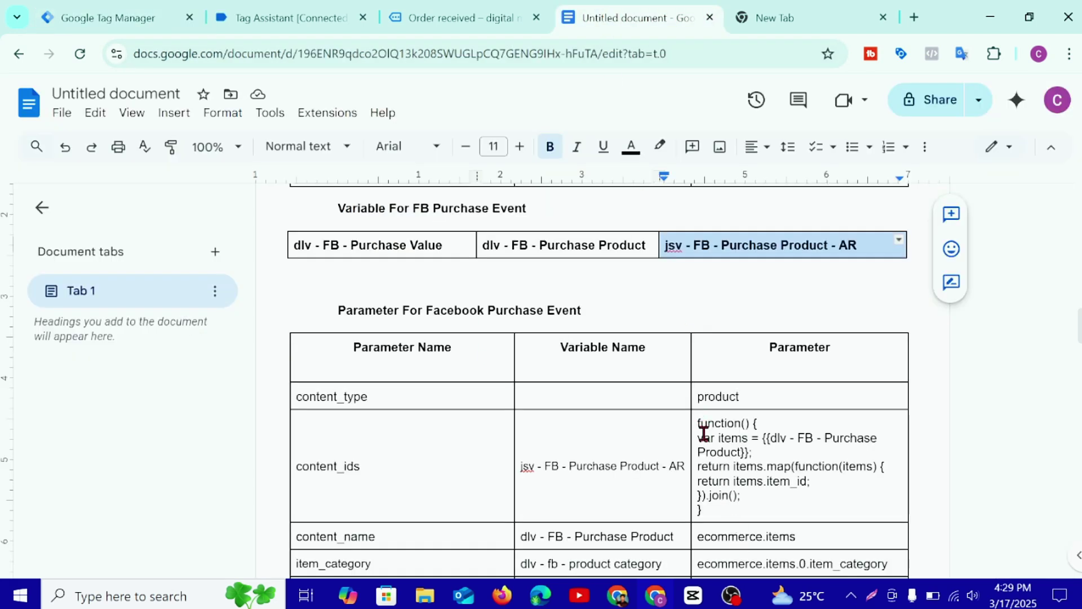
{"action": "left_click_drag", "start_coordinate": [699, 422], "coordinate": [749, 507]}
{"action": "right_click", "coordinate": [758, 455]}
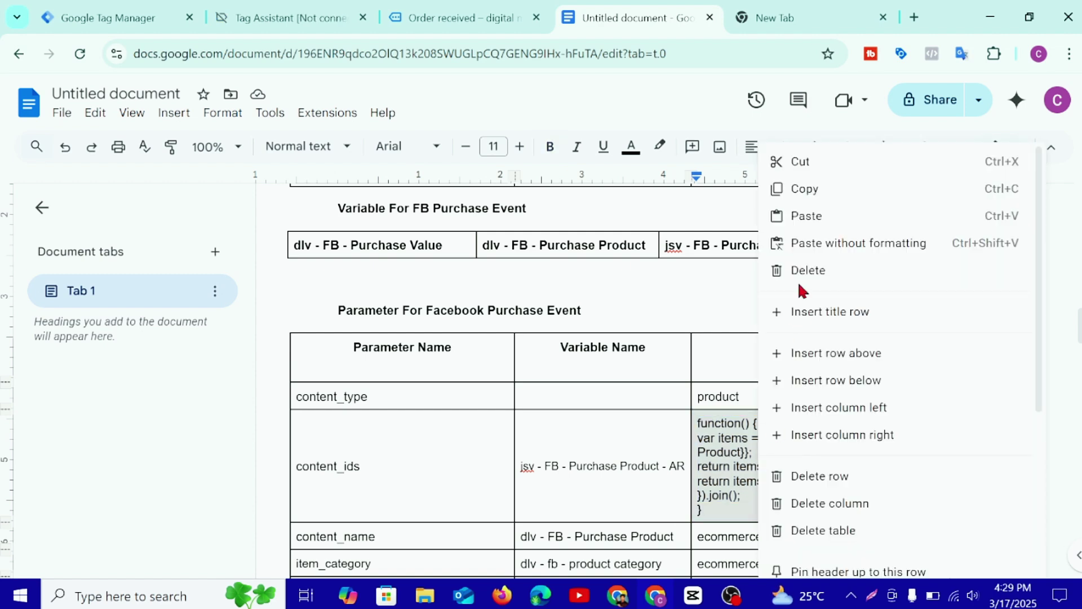
{"action": "left_click", "coordinate": [788, 192]}
Step: Back in Tag Manager, paste the copied function as the variable's Custom JavaScript code and save the variable
{"action": "left_click", "coordinate": [102, 16]}
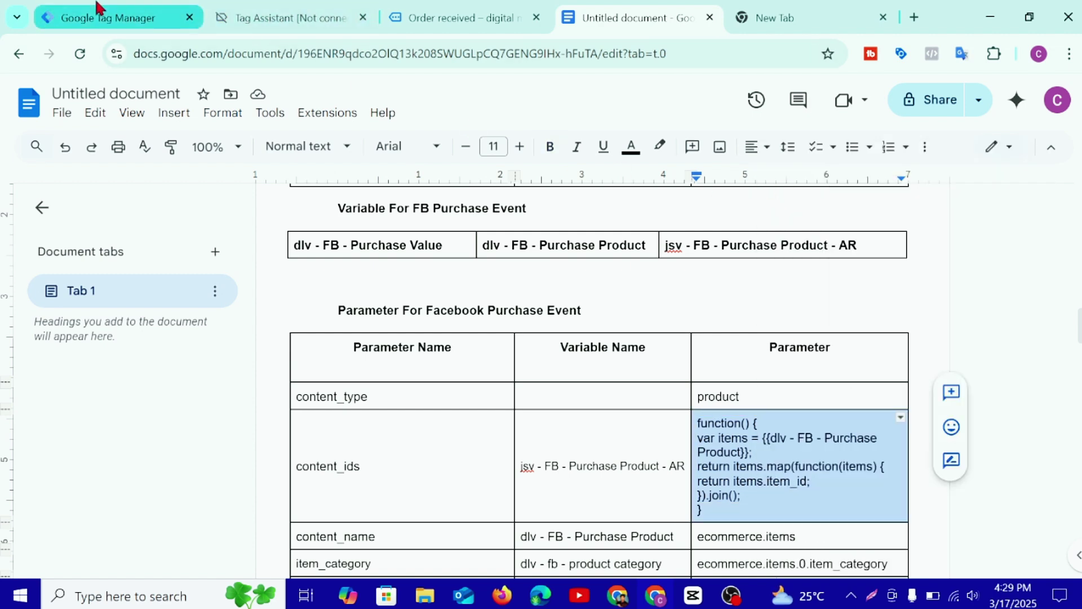
{"action": "right_click", "coordinate": [298, 318]}
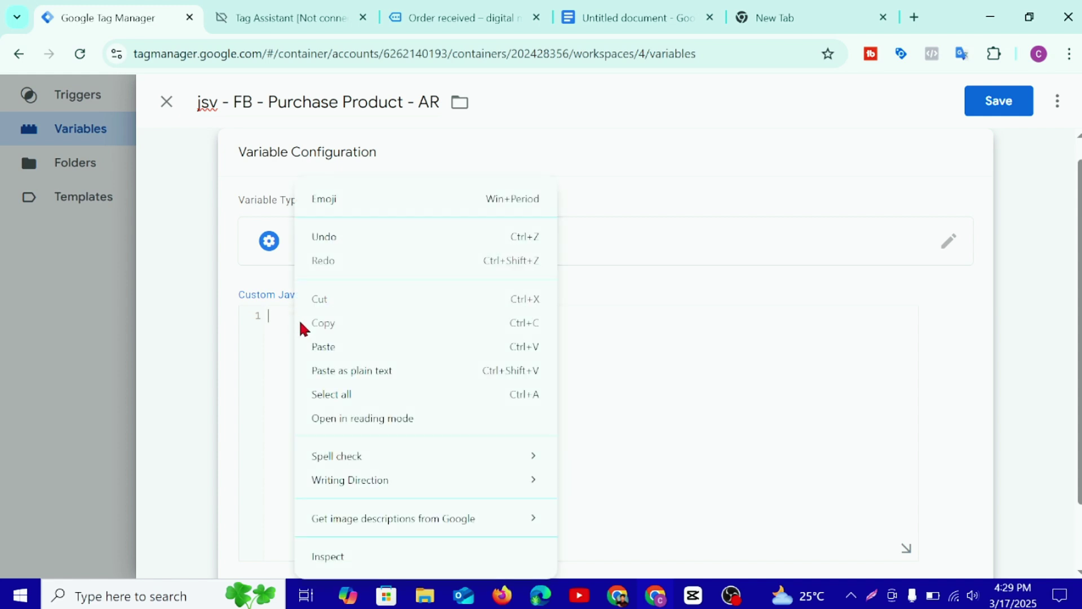
{"action": "left_click", "coordinate": [326, 345]}
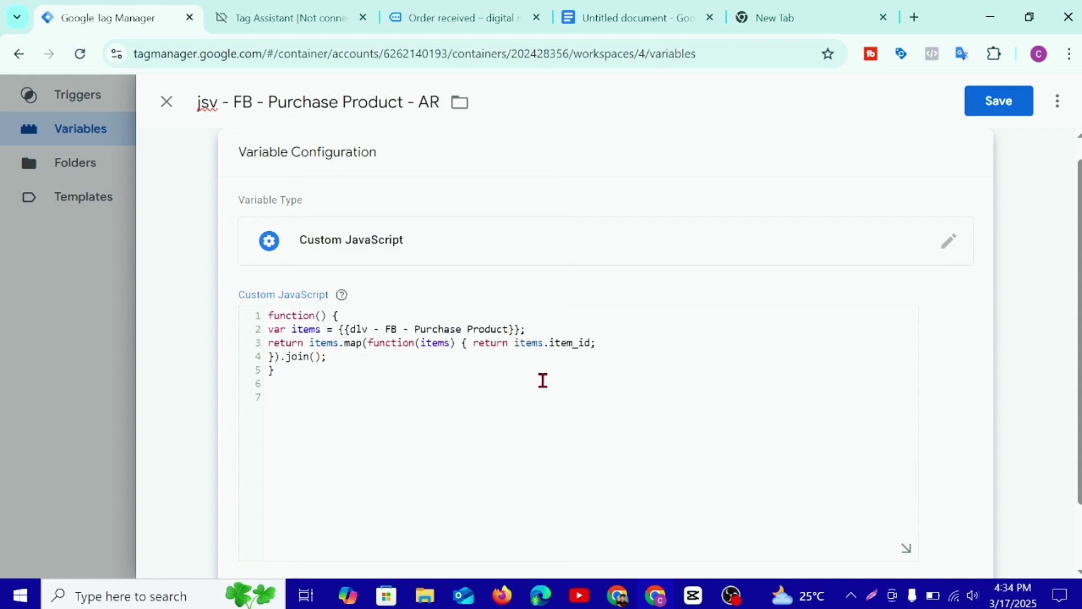
{"action": "left_click", "coordinate": [1000, 105]}
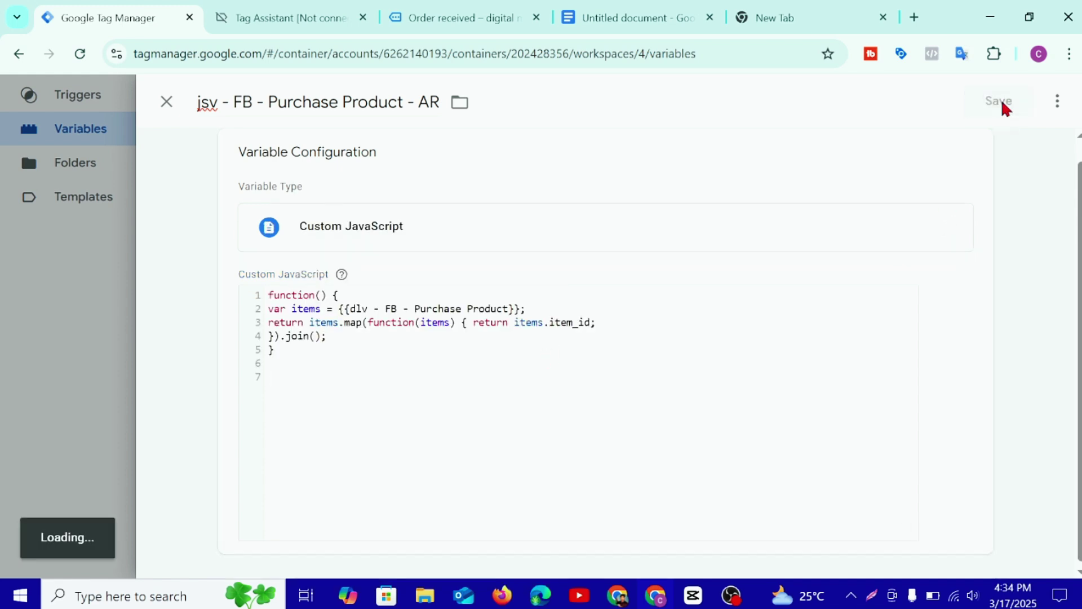